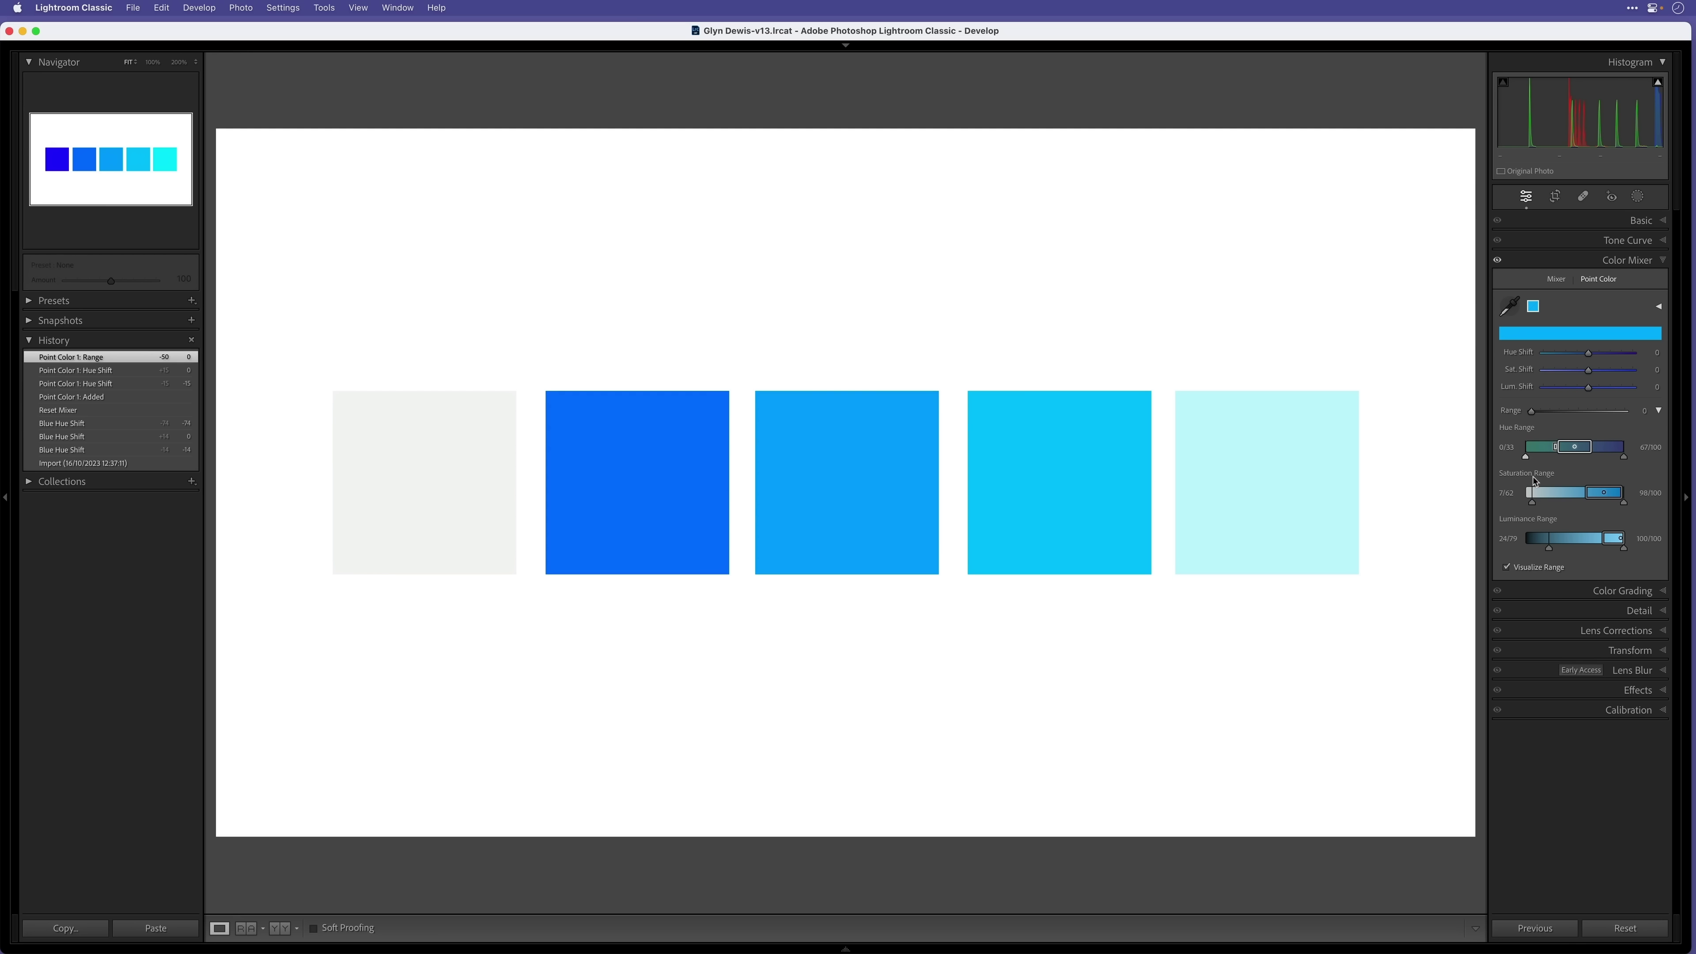
left_click_drag(1531, 500, 1549, 541)
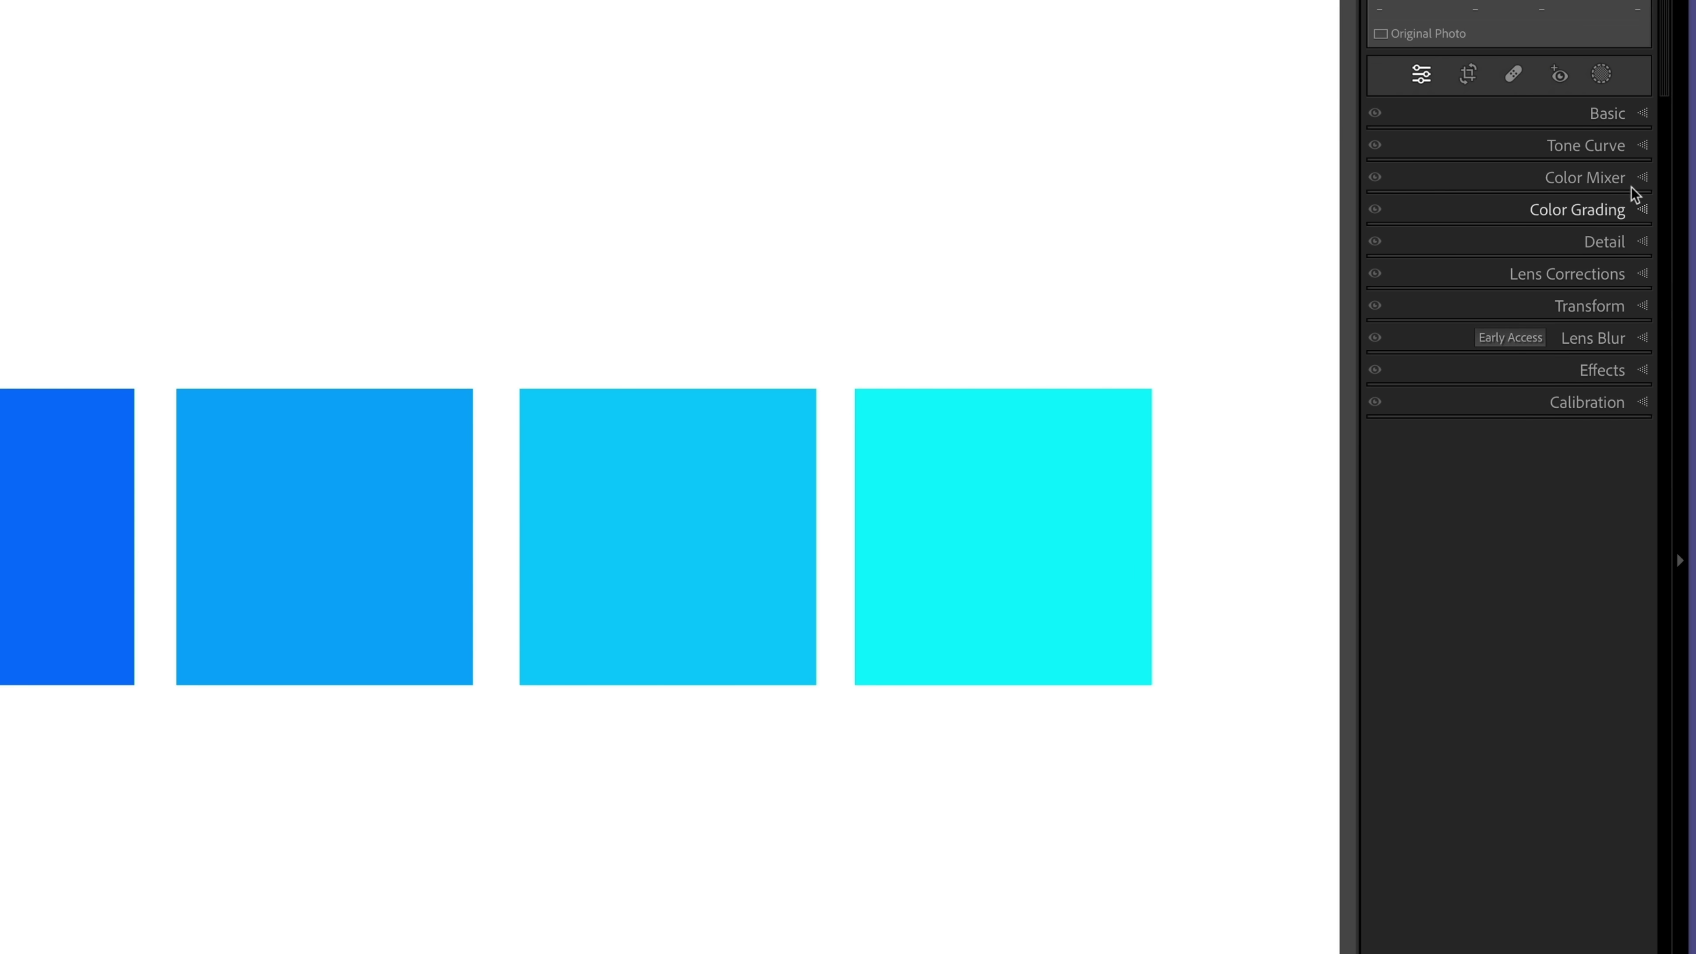
- Open the Color Mixer and look through its Hue, Saturation and Luminance adjustments
left_click(1655, 261)
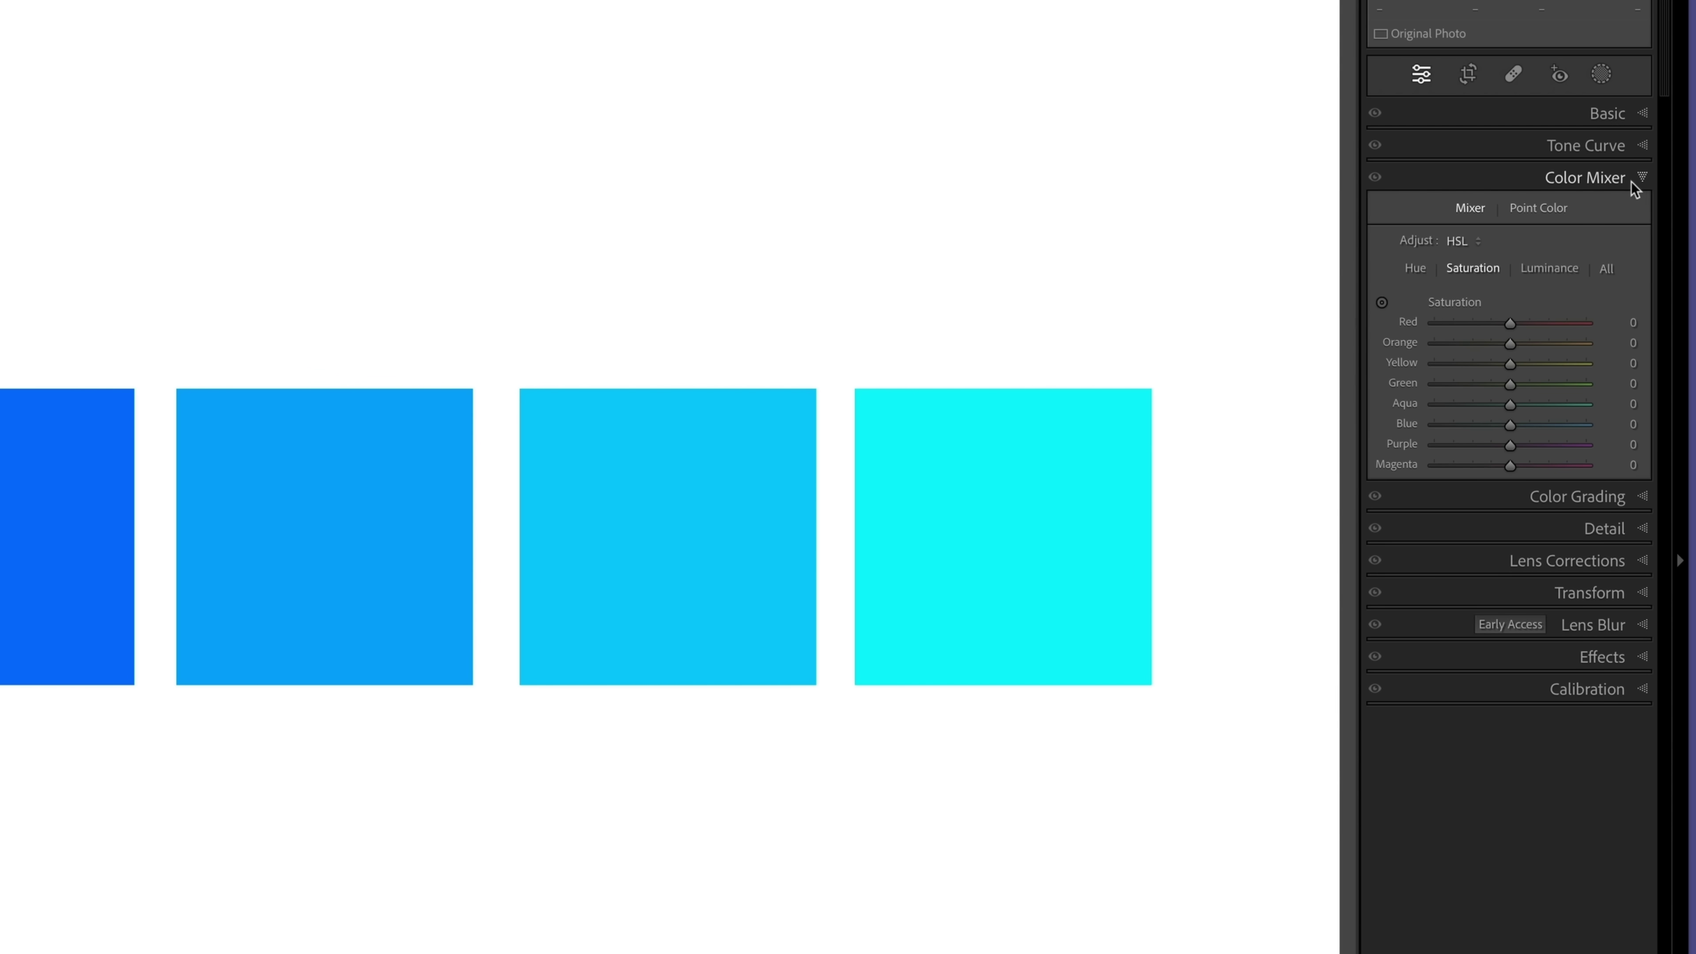
left_click(1414, 271)
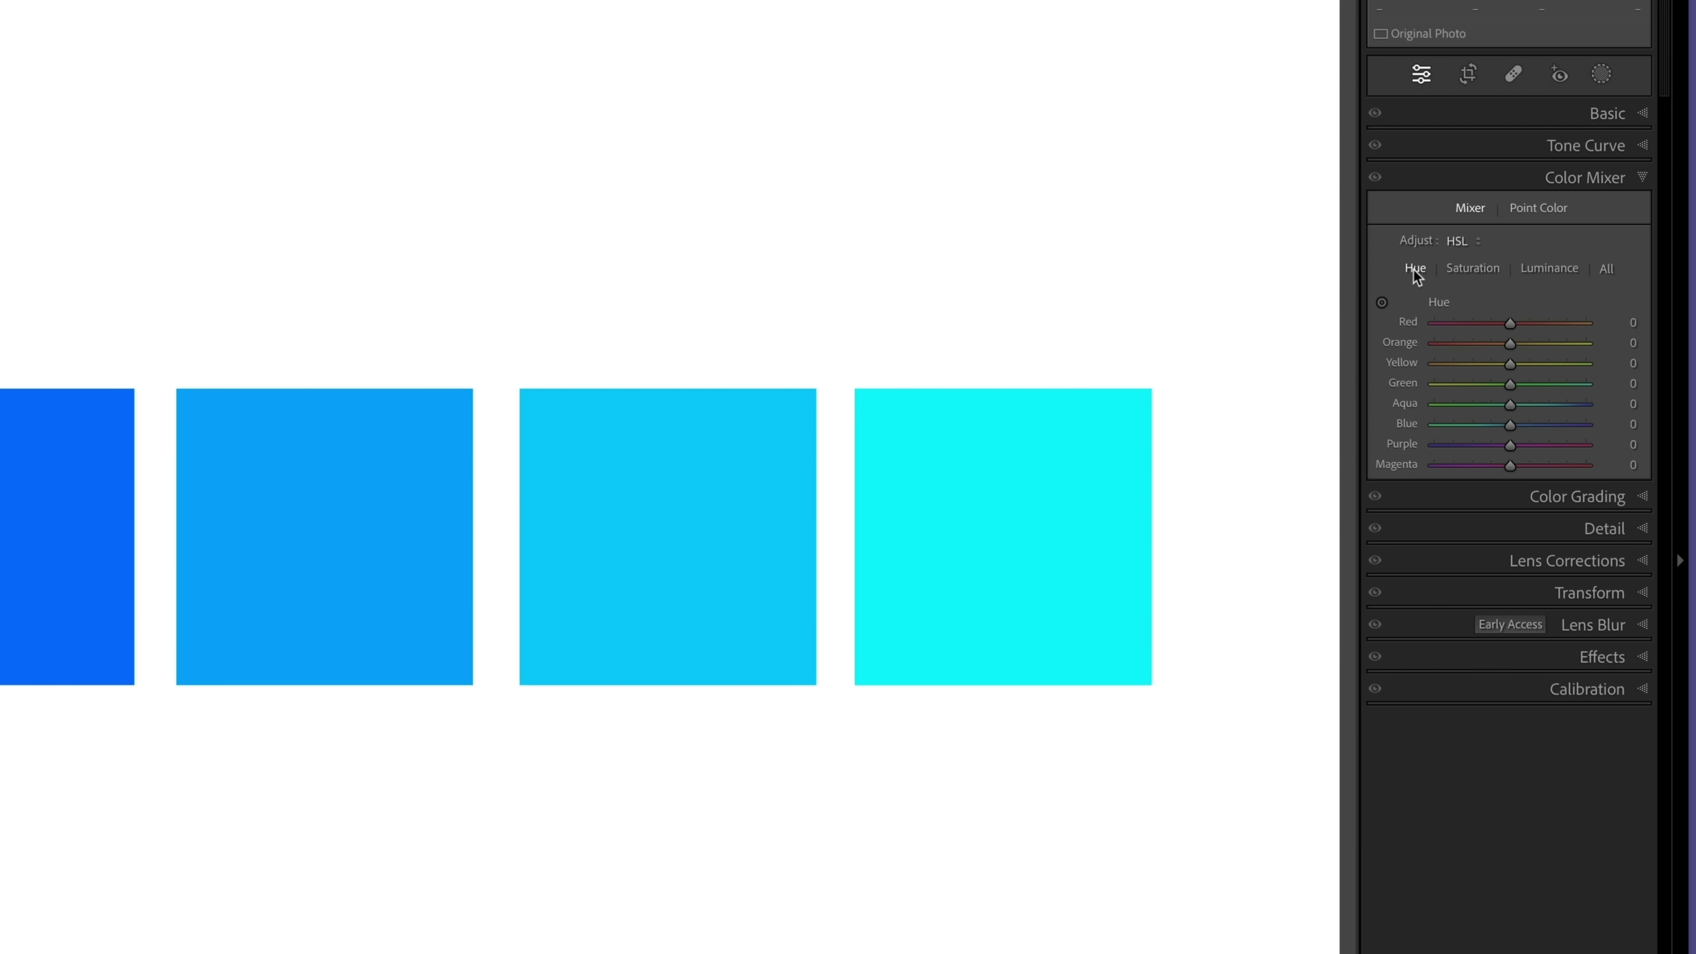
left_click(1459, 271)
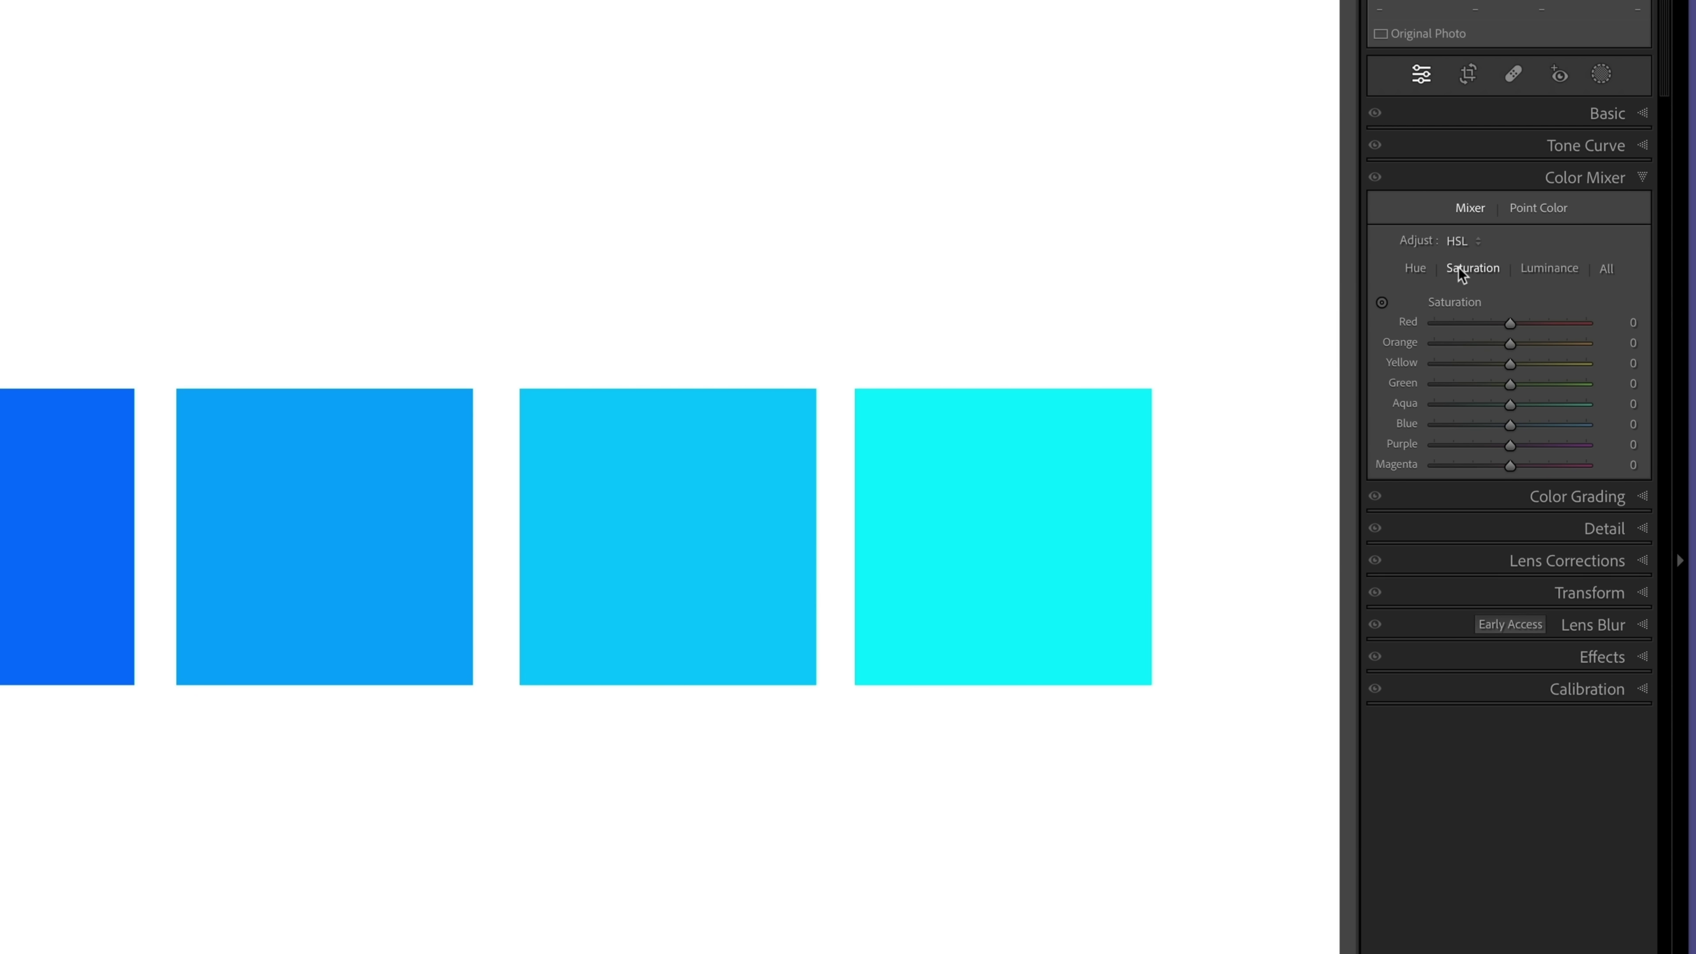
left_click(1548, 270)
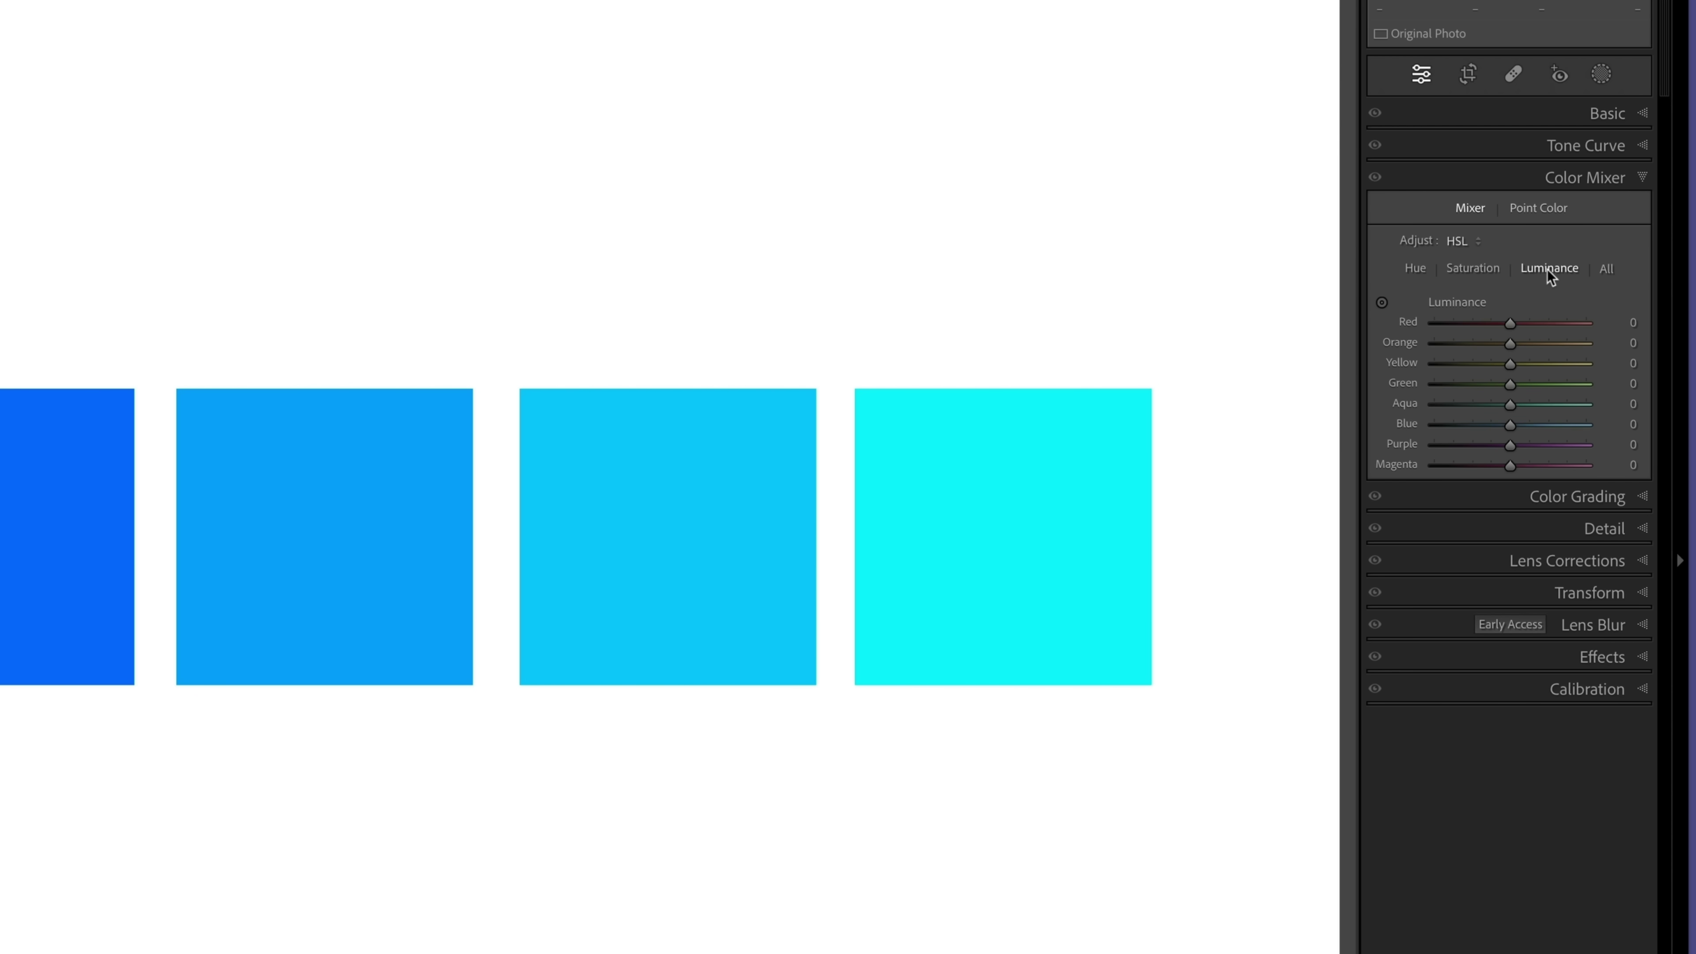
- Try shifting the Blue hue in the Mixer and reset it to its default
left_click(1419, 271)
left_click_drag(1512, 422, 1554, 444)
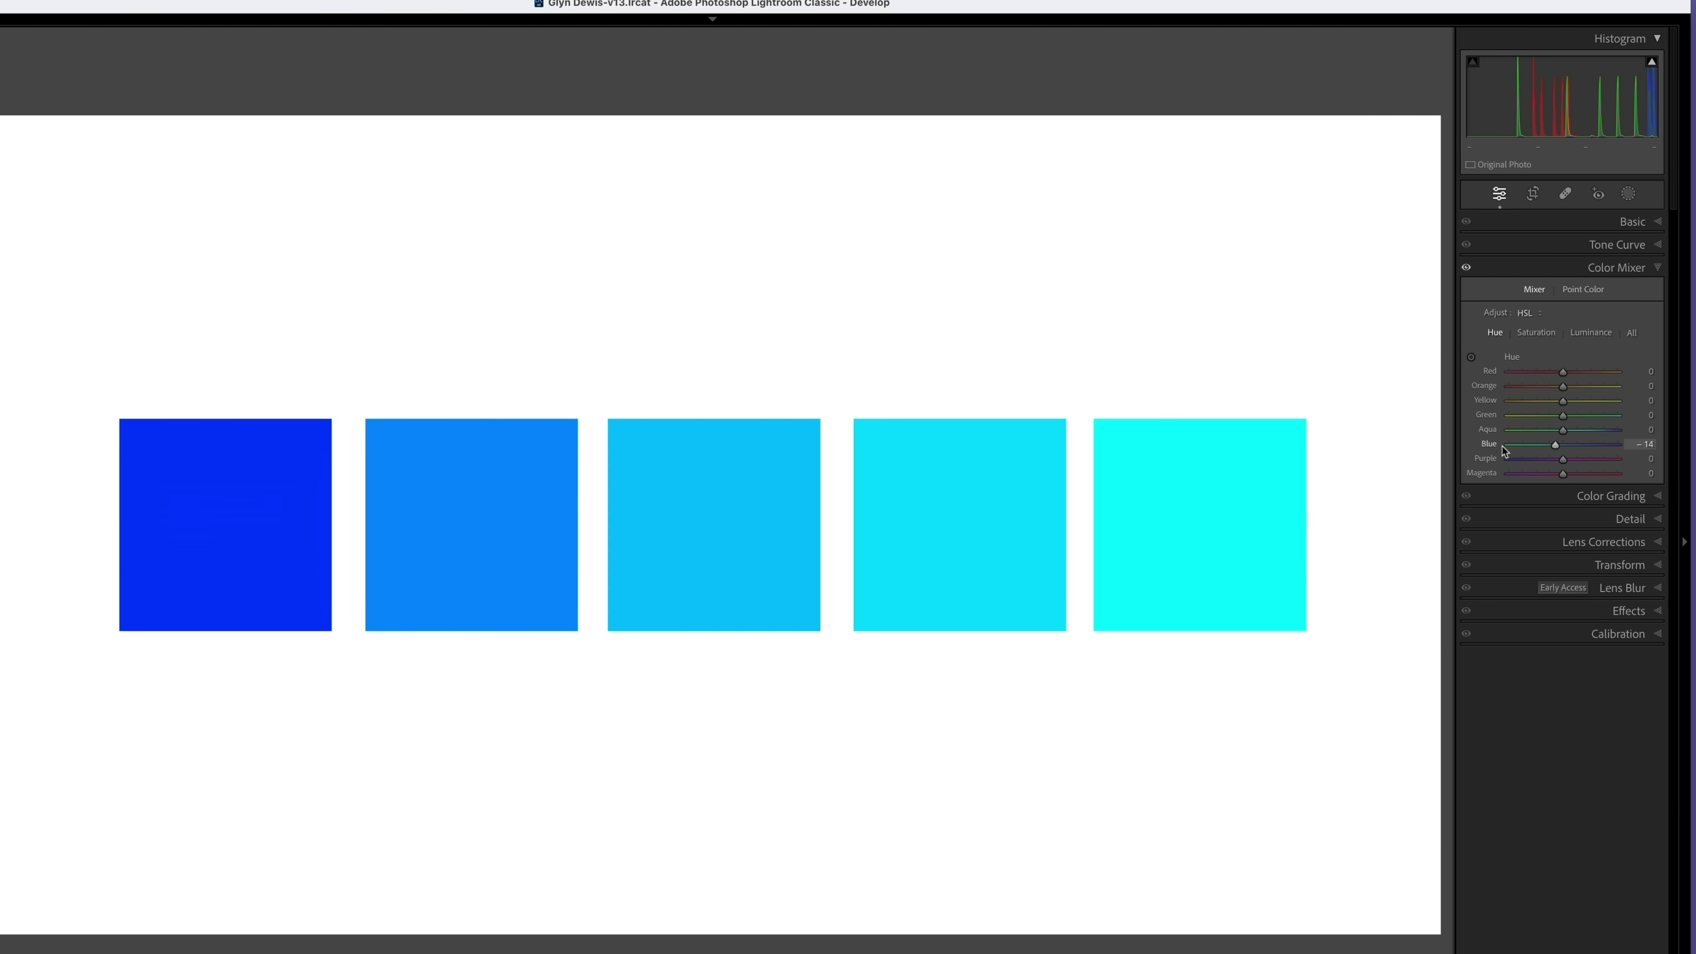
double_click(1546, 442)
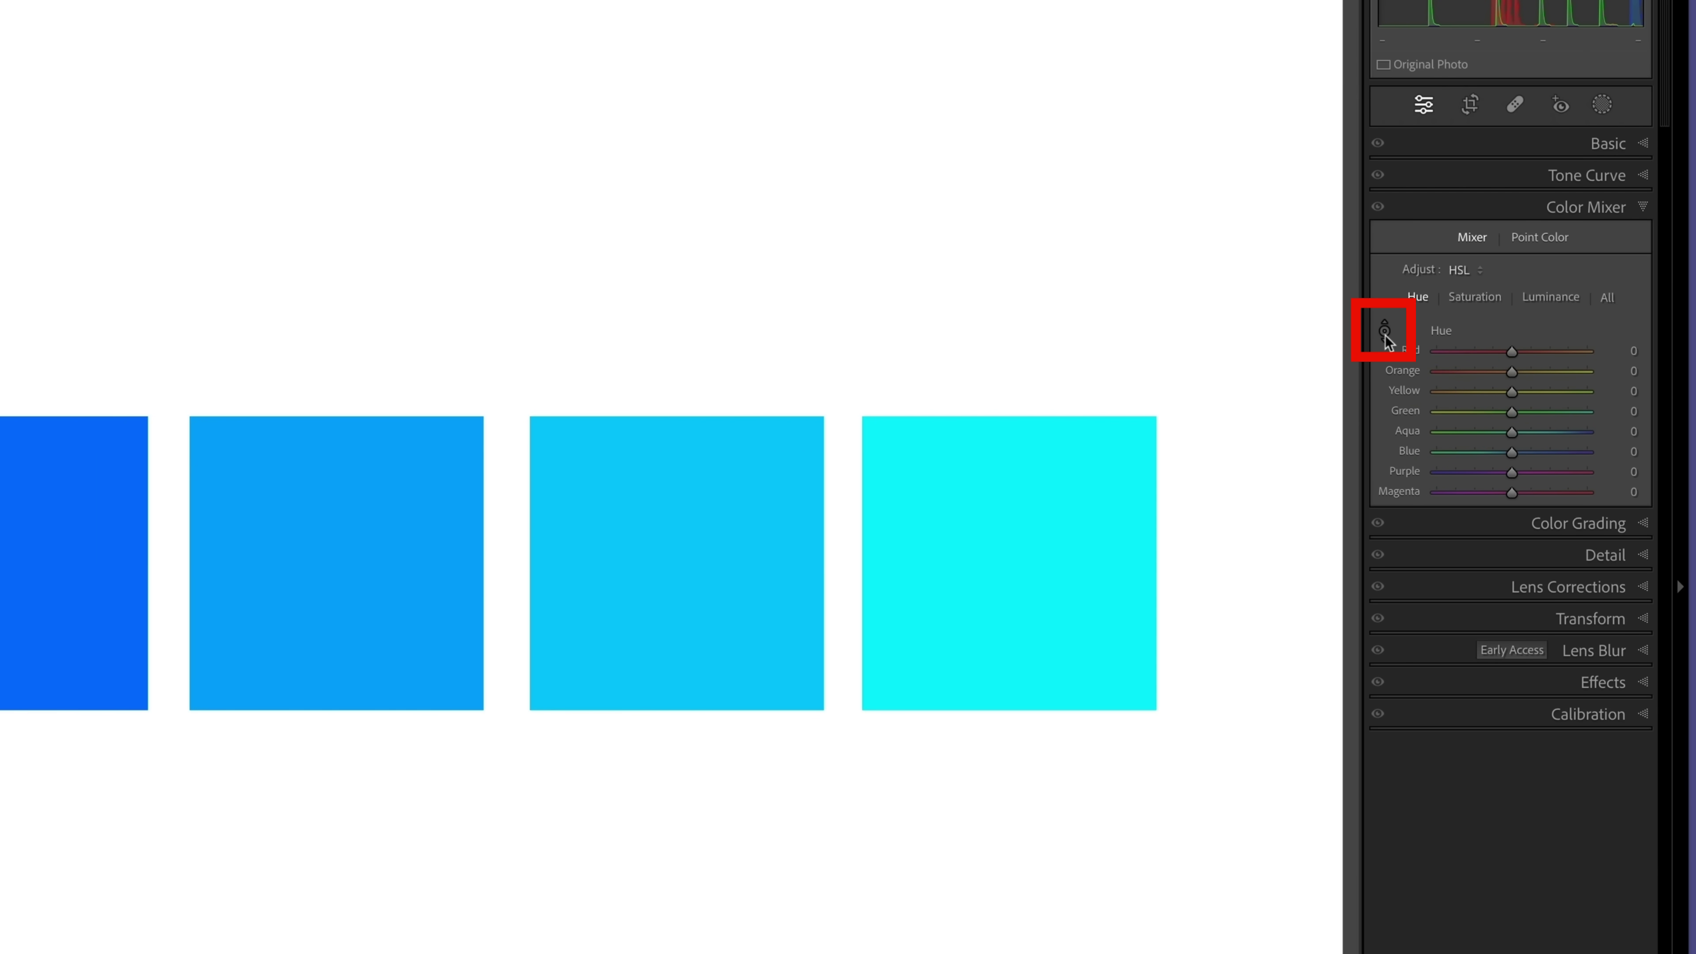
- Try shifting the middle square's hue with the targeted adjustment tool to Aqua -4 and Blue -74, and reset the Mixer
left_click(1386, 332)
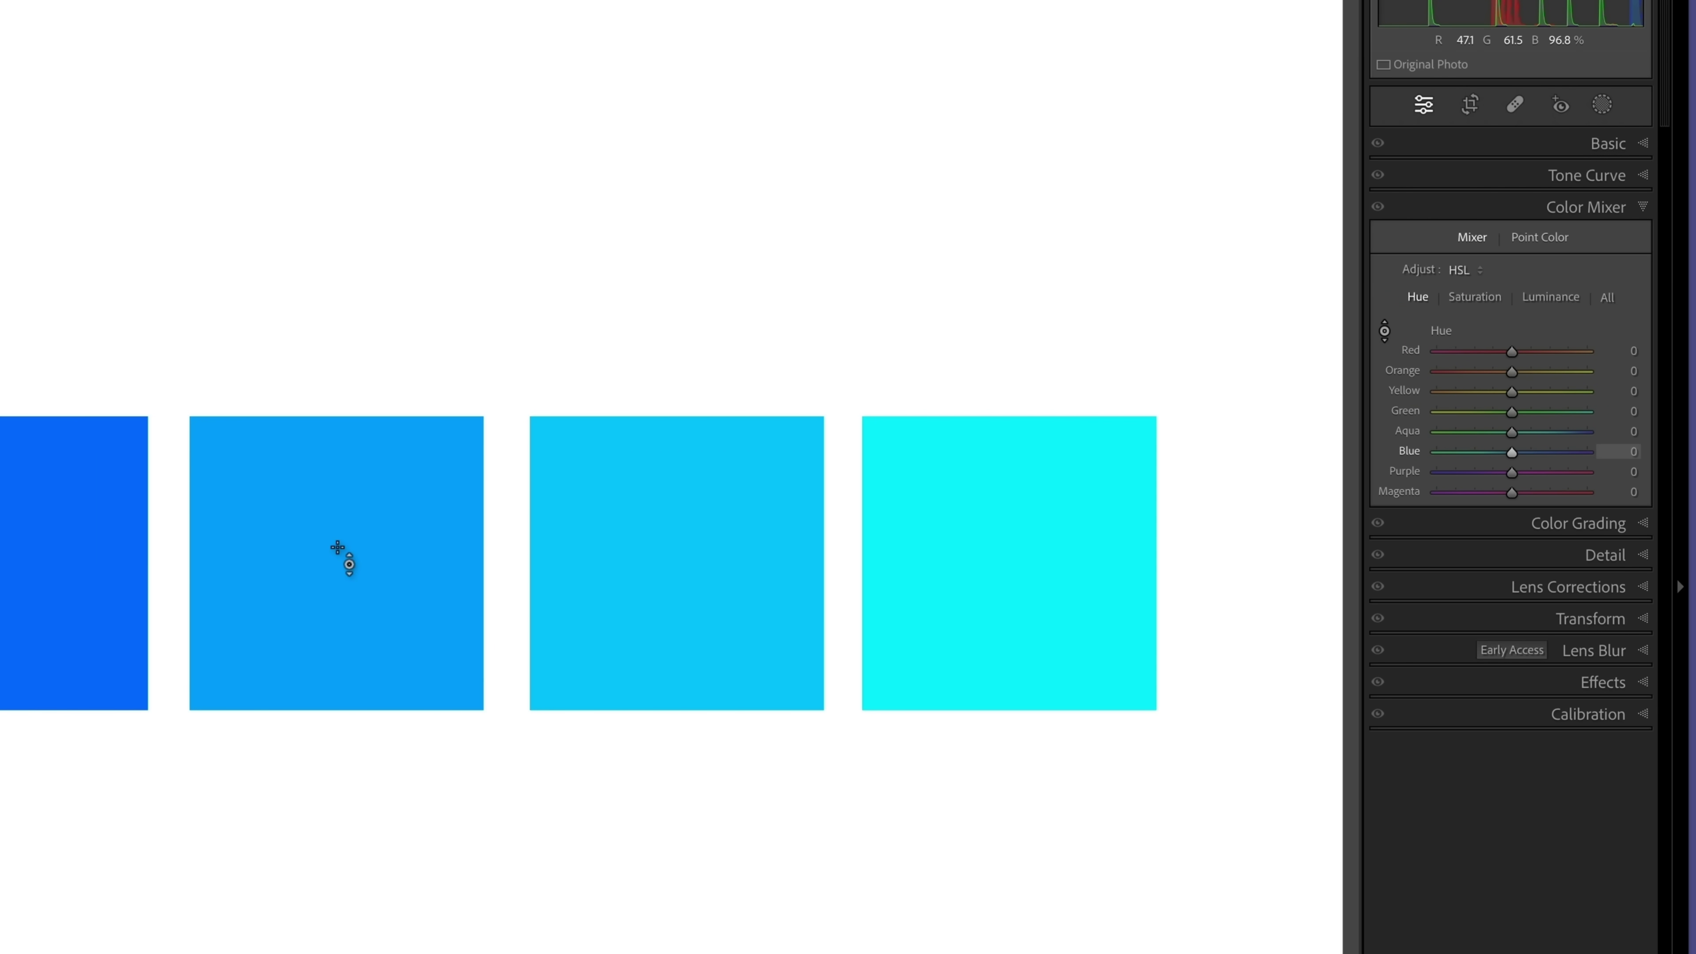
left_click_drag(337, 547, 337, 549)
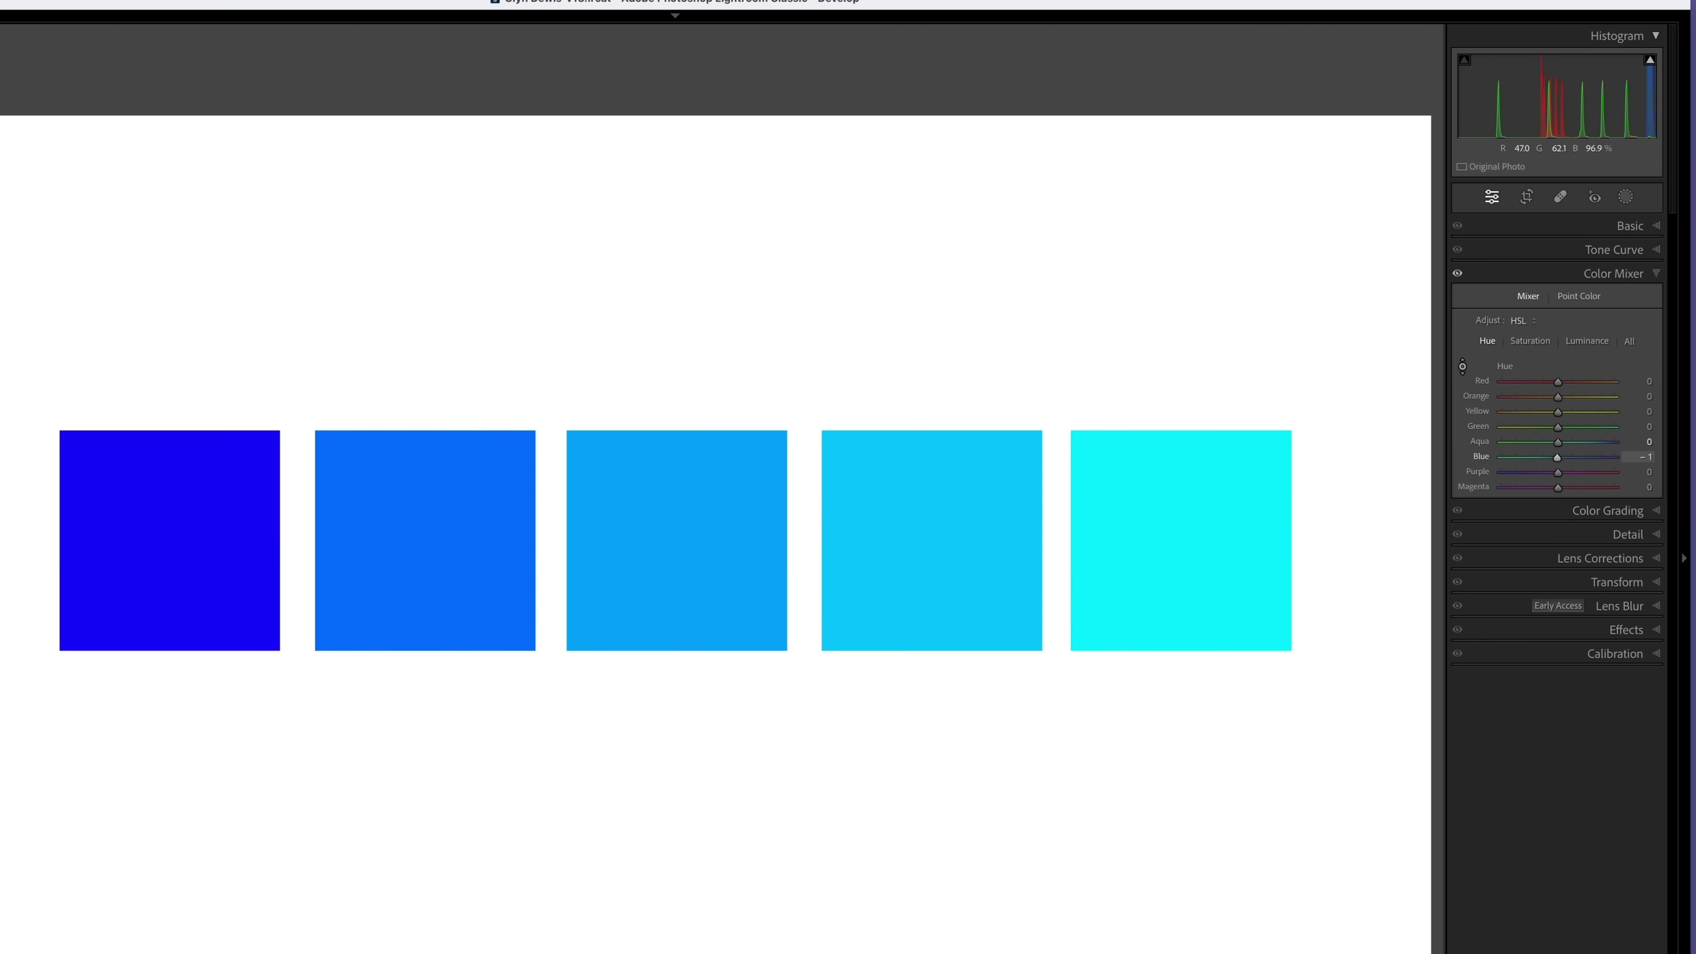
left_click_drag(676, 543, 676, 601)
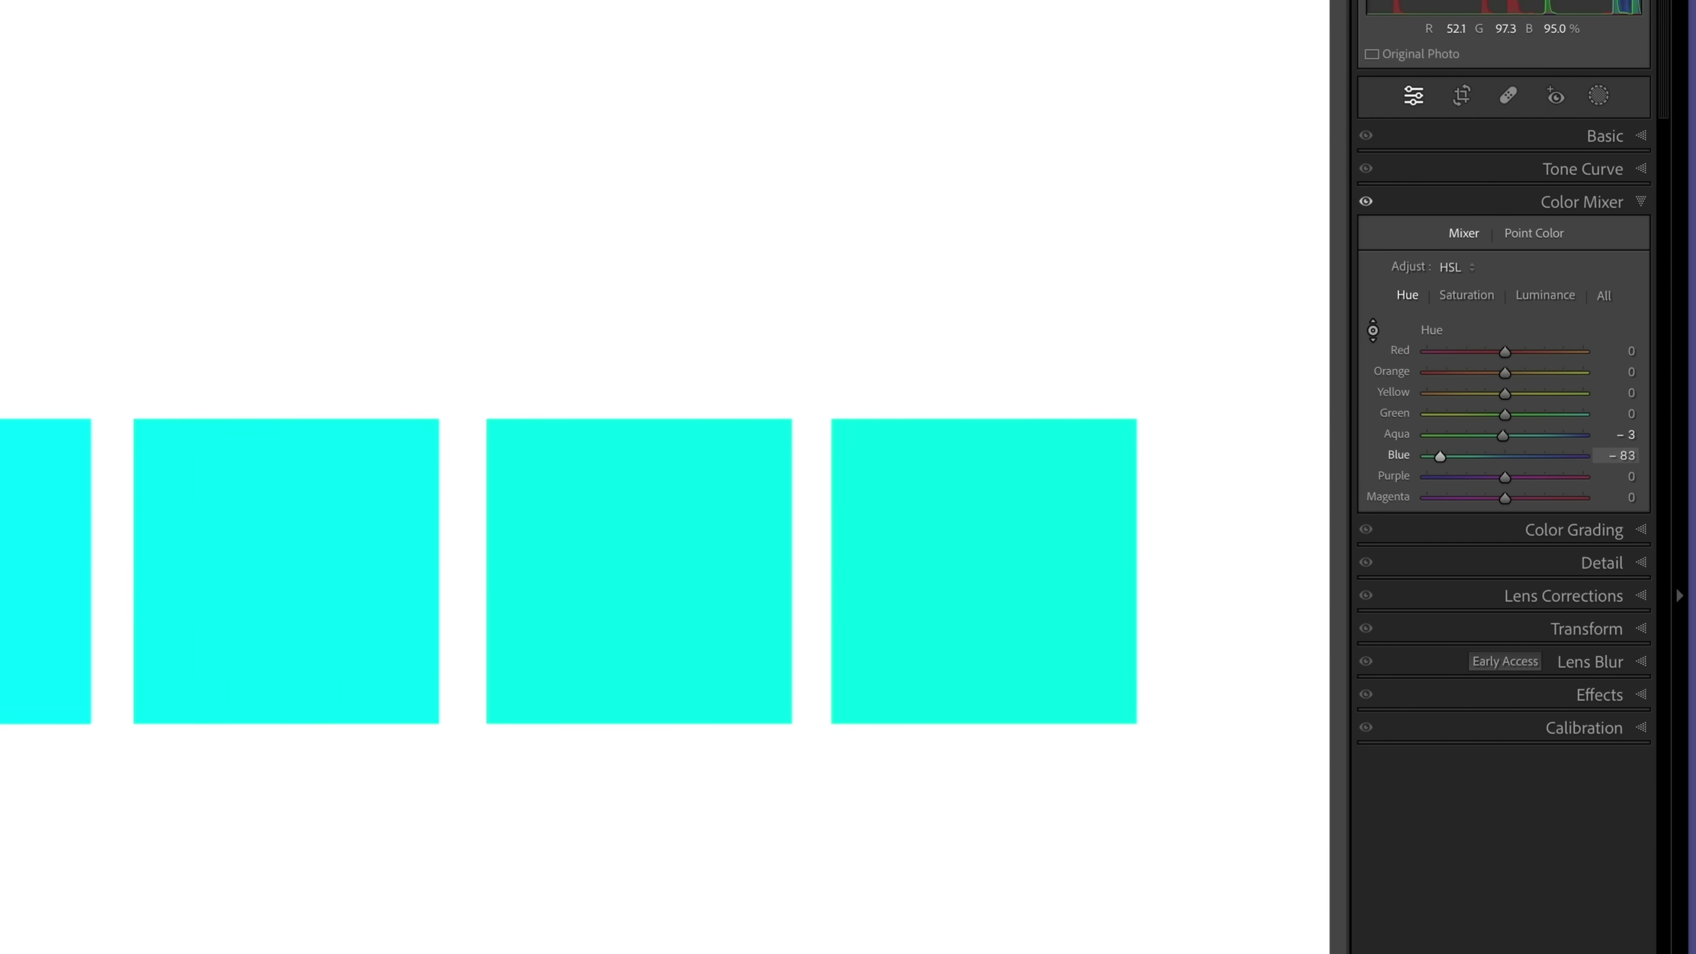
left_click_drag(870, 511, 1145, 438)
key("alt")
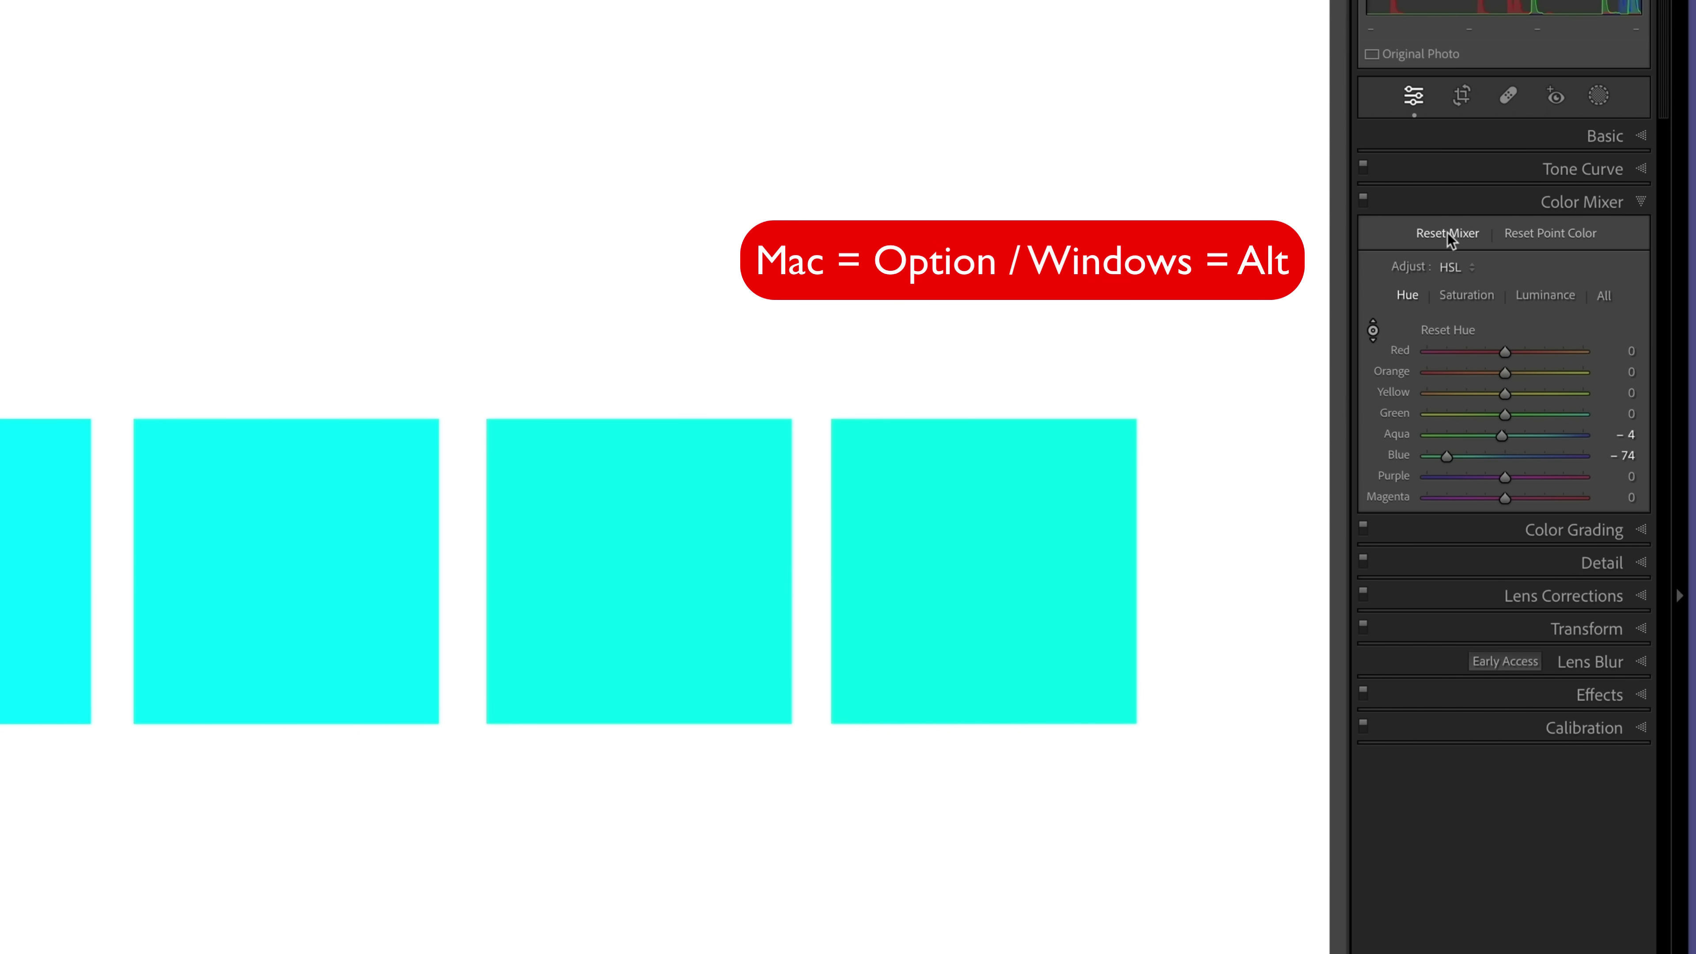
left_click(1445, 234, "alt")
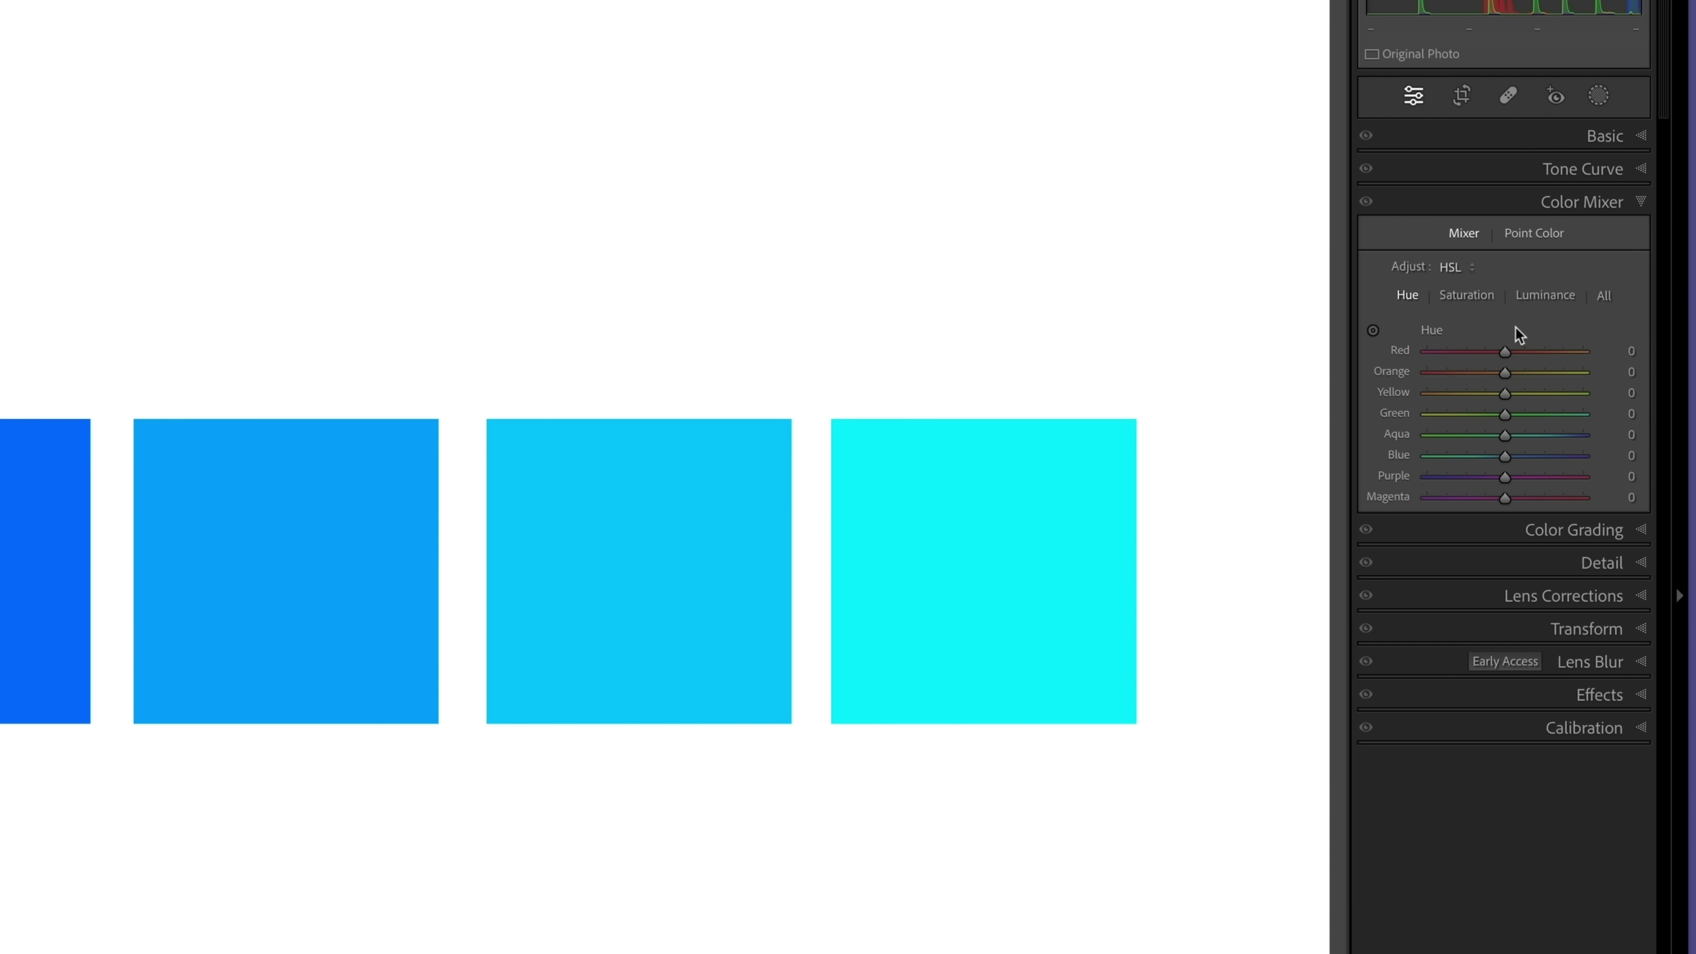
- Sample the middle blue square as a Point Color
left_click(1533, 234)
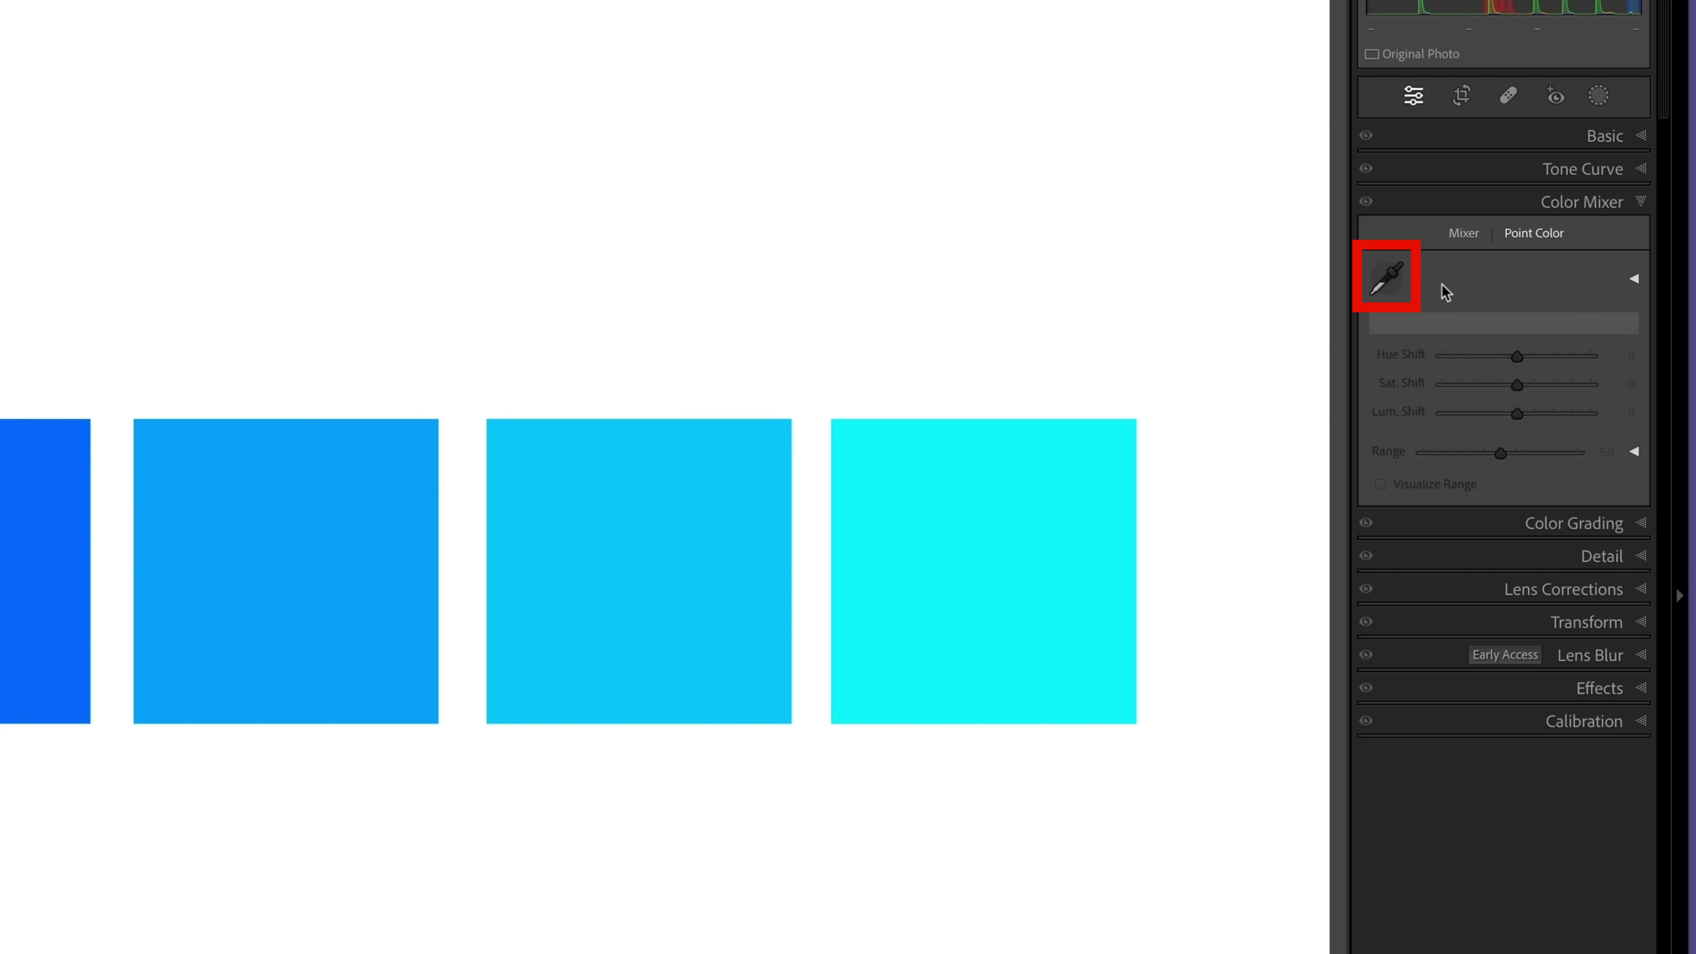
left_click(1387, 277)
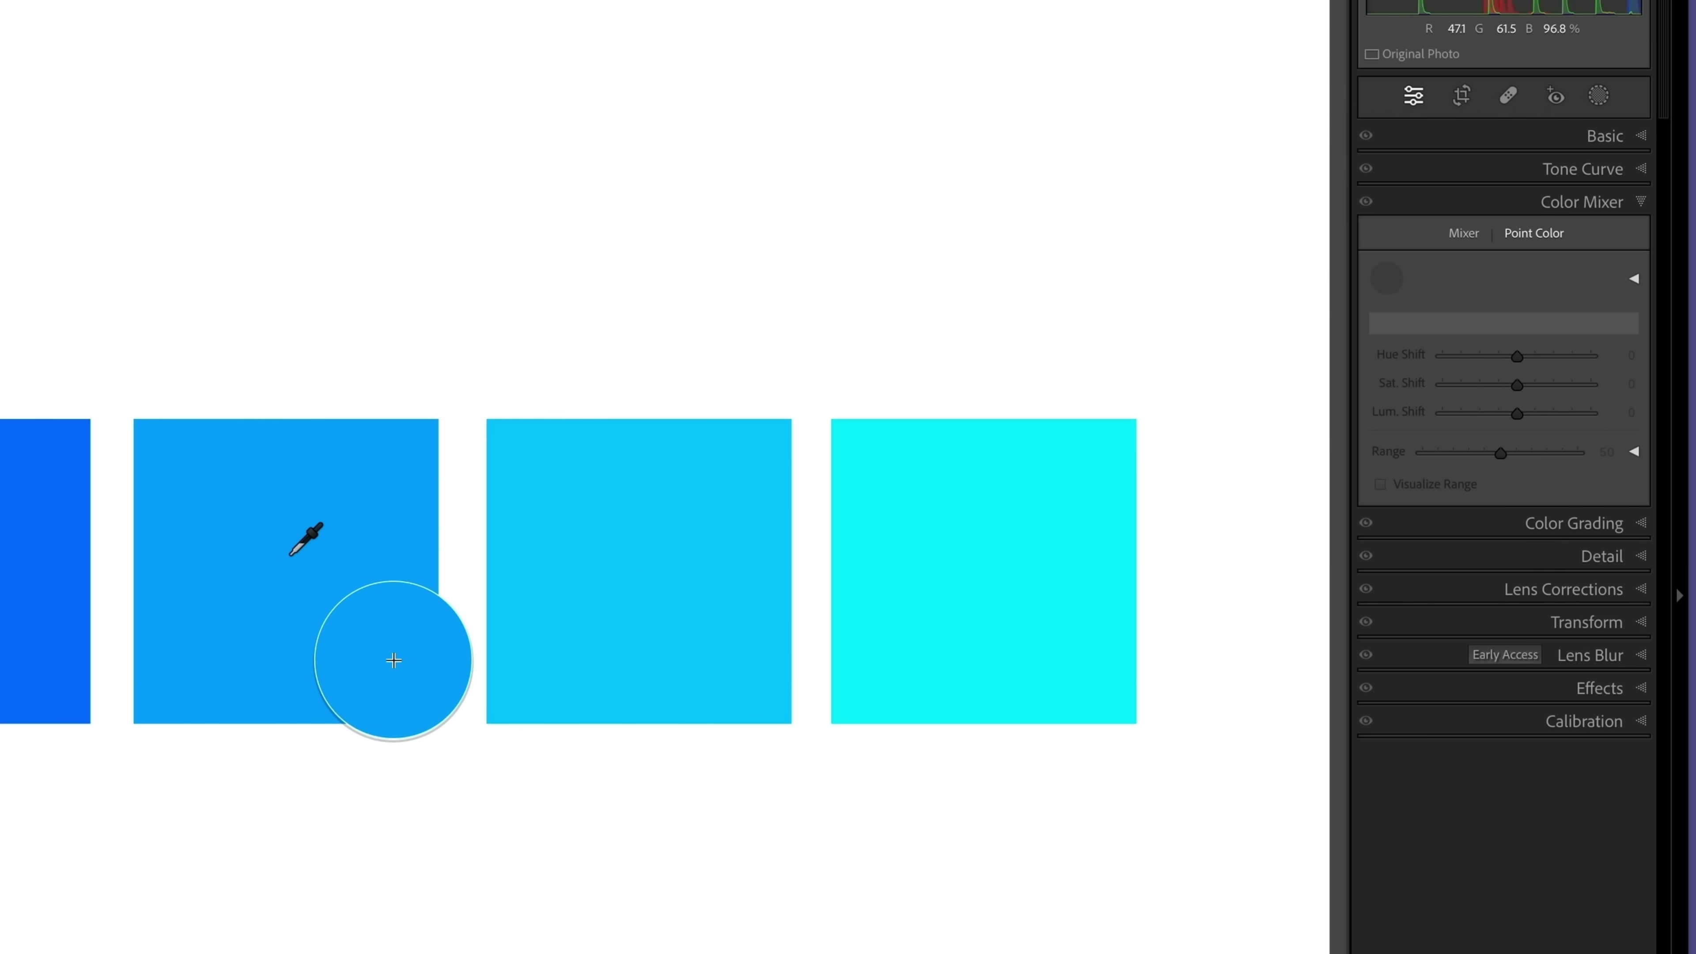
left_click(290, 555)
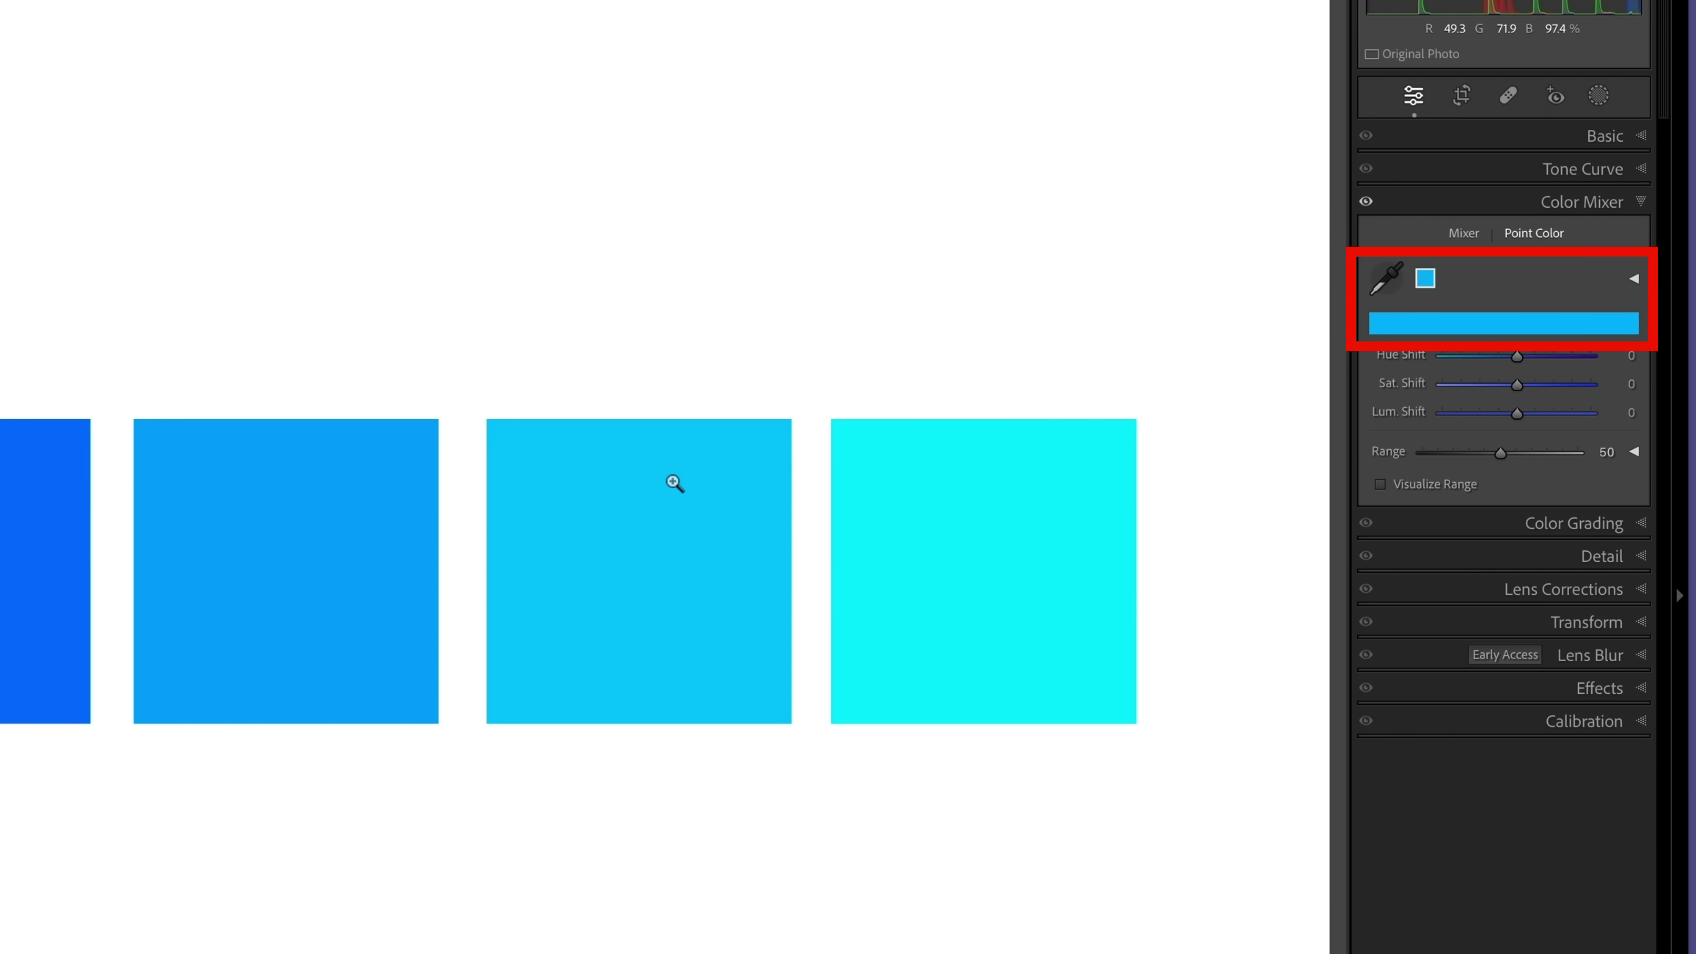
- Try a negative Hue Shift on the sampled blue and reset it
left_click_drag(1517, 356, 1560, 374)
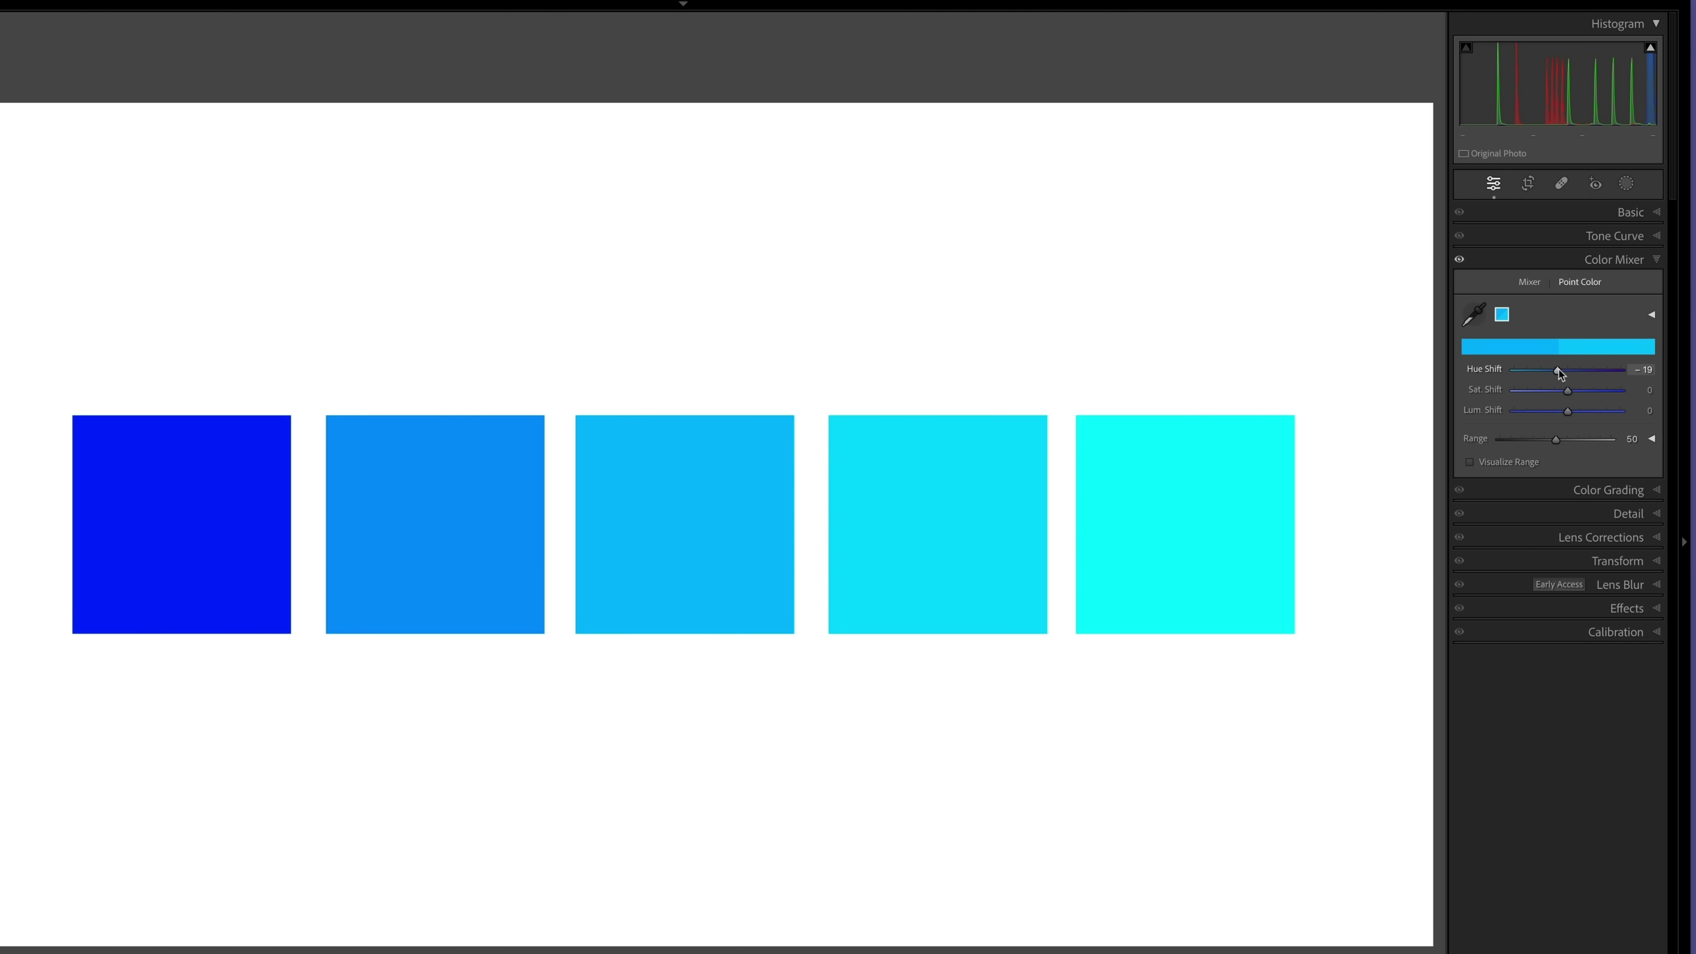
double_click(1487, 371)
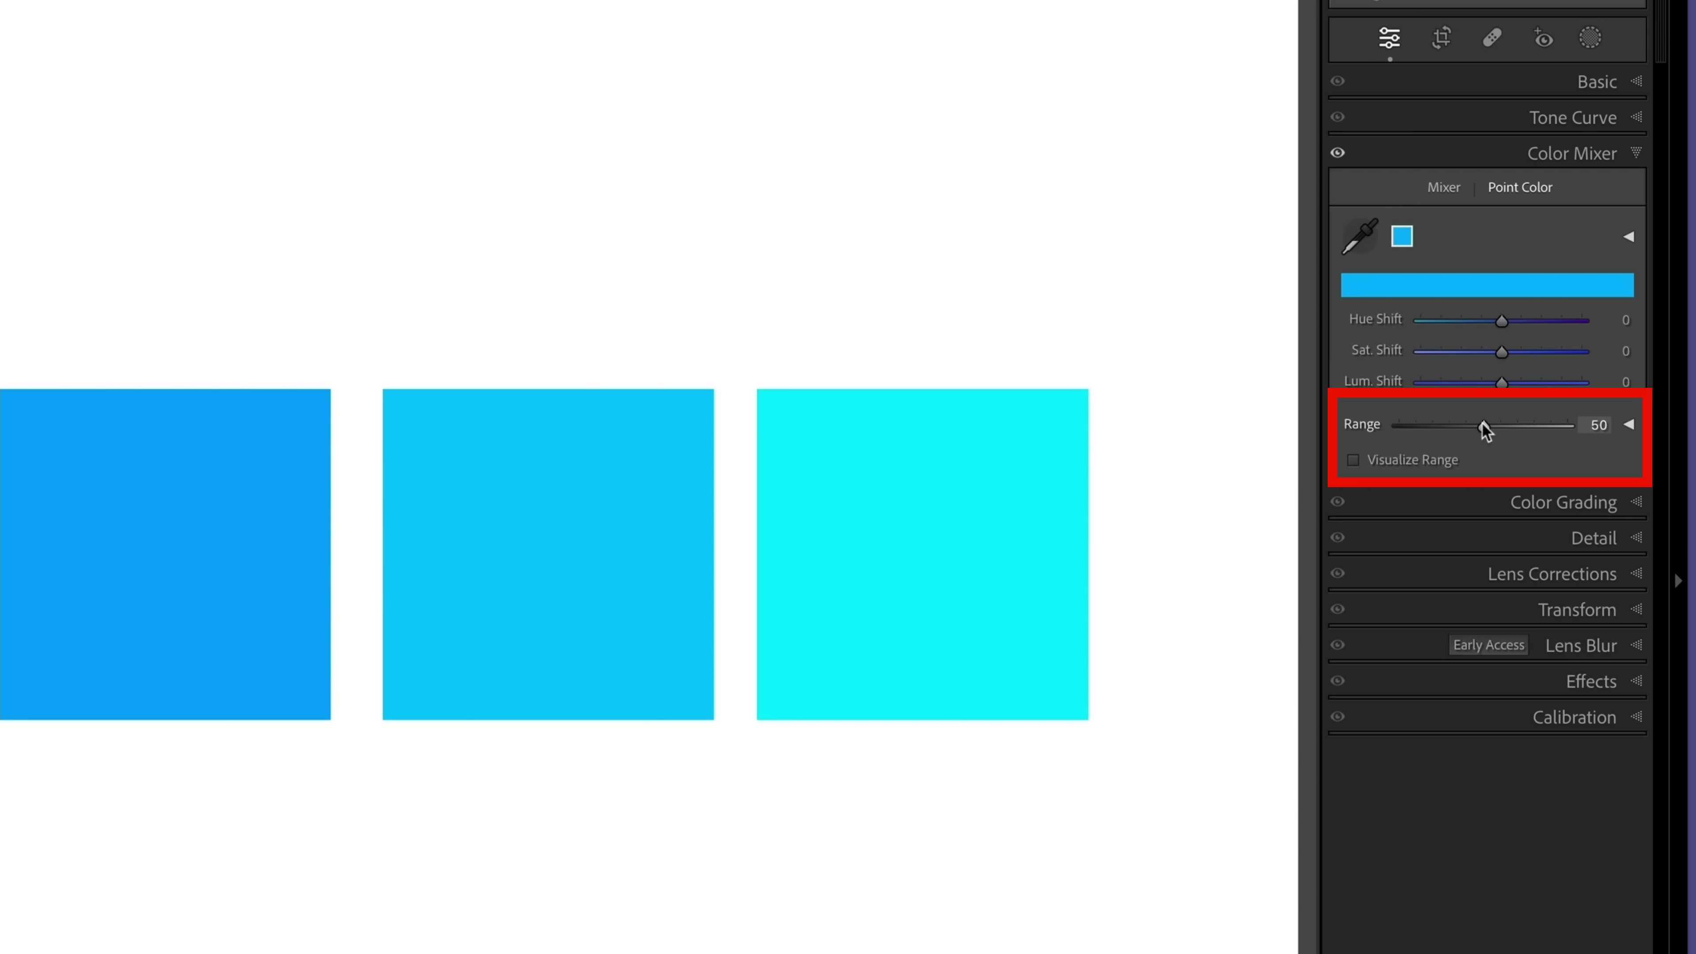
- Set the sampled blue's Range to 0 and visualize it, with the detailed hue, saturation and luminance ranges expanded
left_click_drag(1480, 423, 1382, 433)
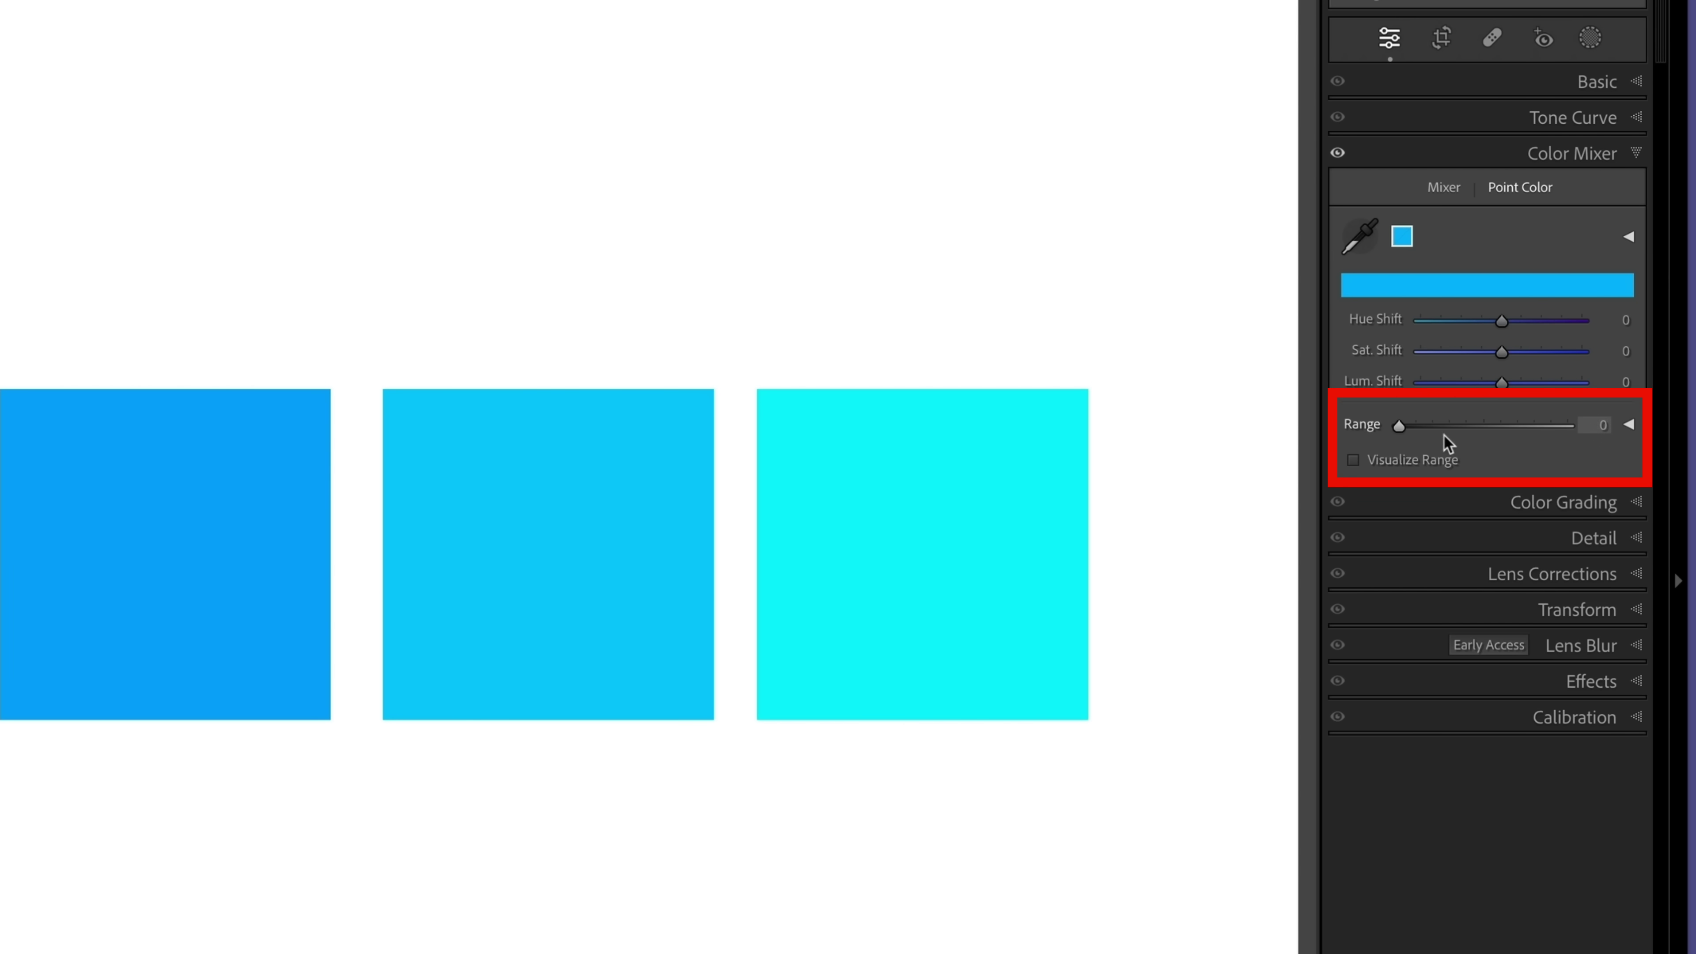
left_click(1352, 460)
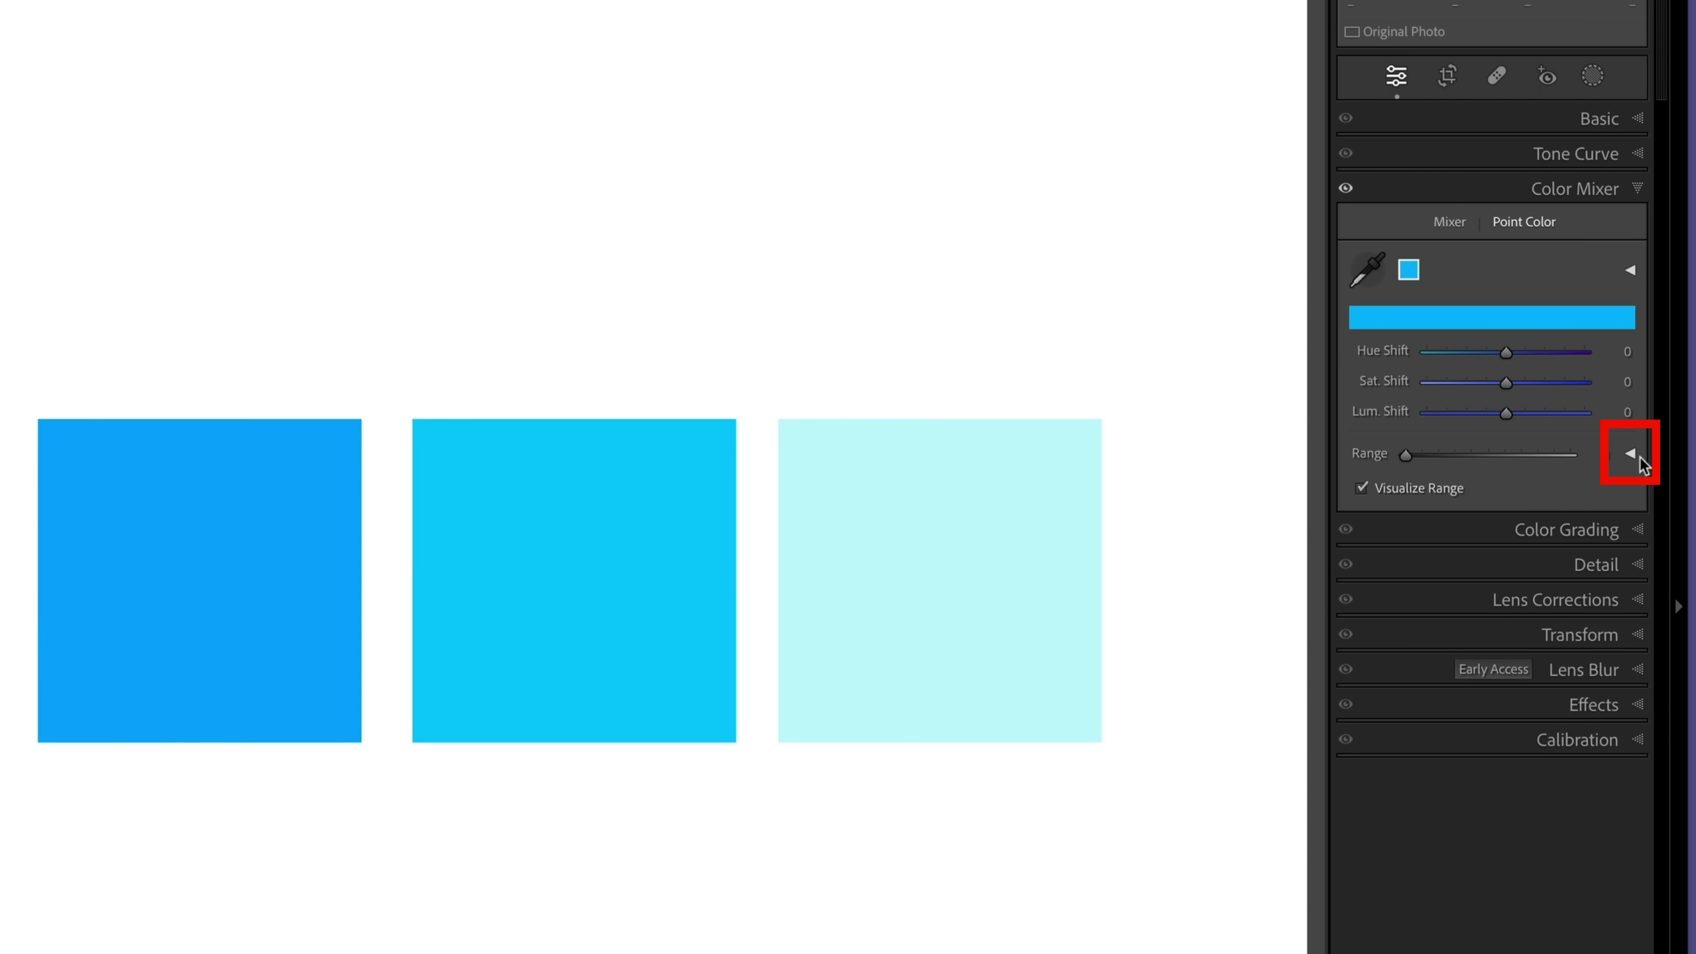
left_click(1632, 454)
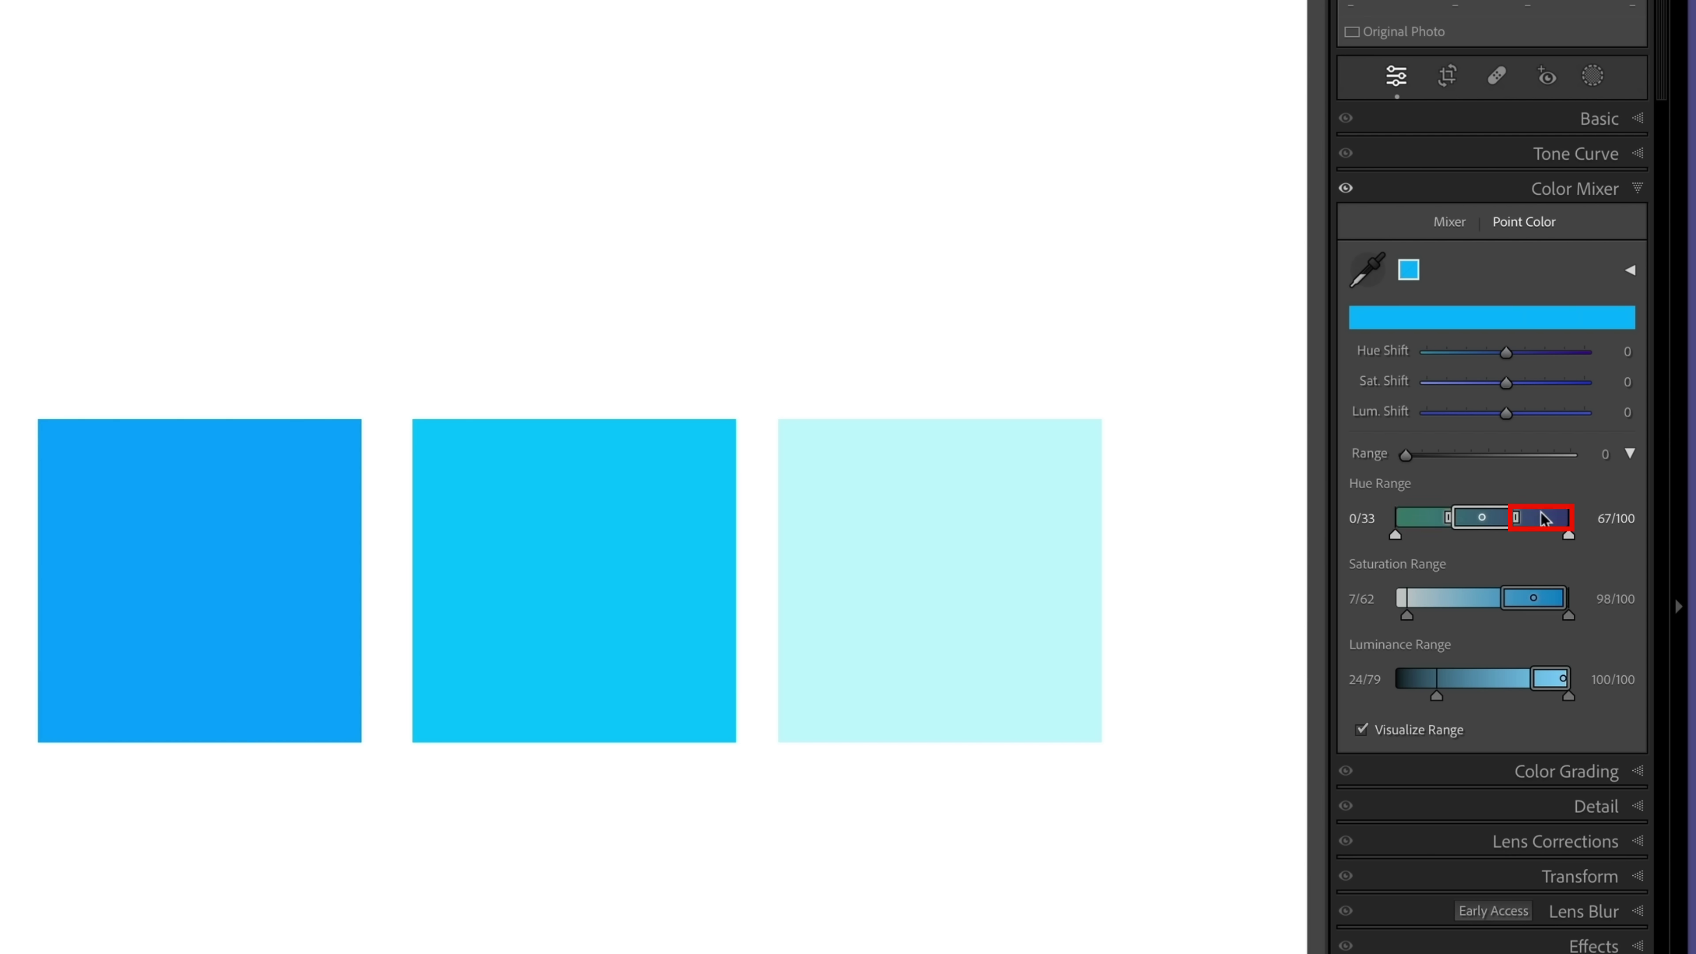
- Narrow the sampled blue's Hue Range to 48/48 and 53/53 and turn off the range visualization
left_click_drag(1397, 541, 1450, 539)
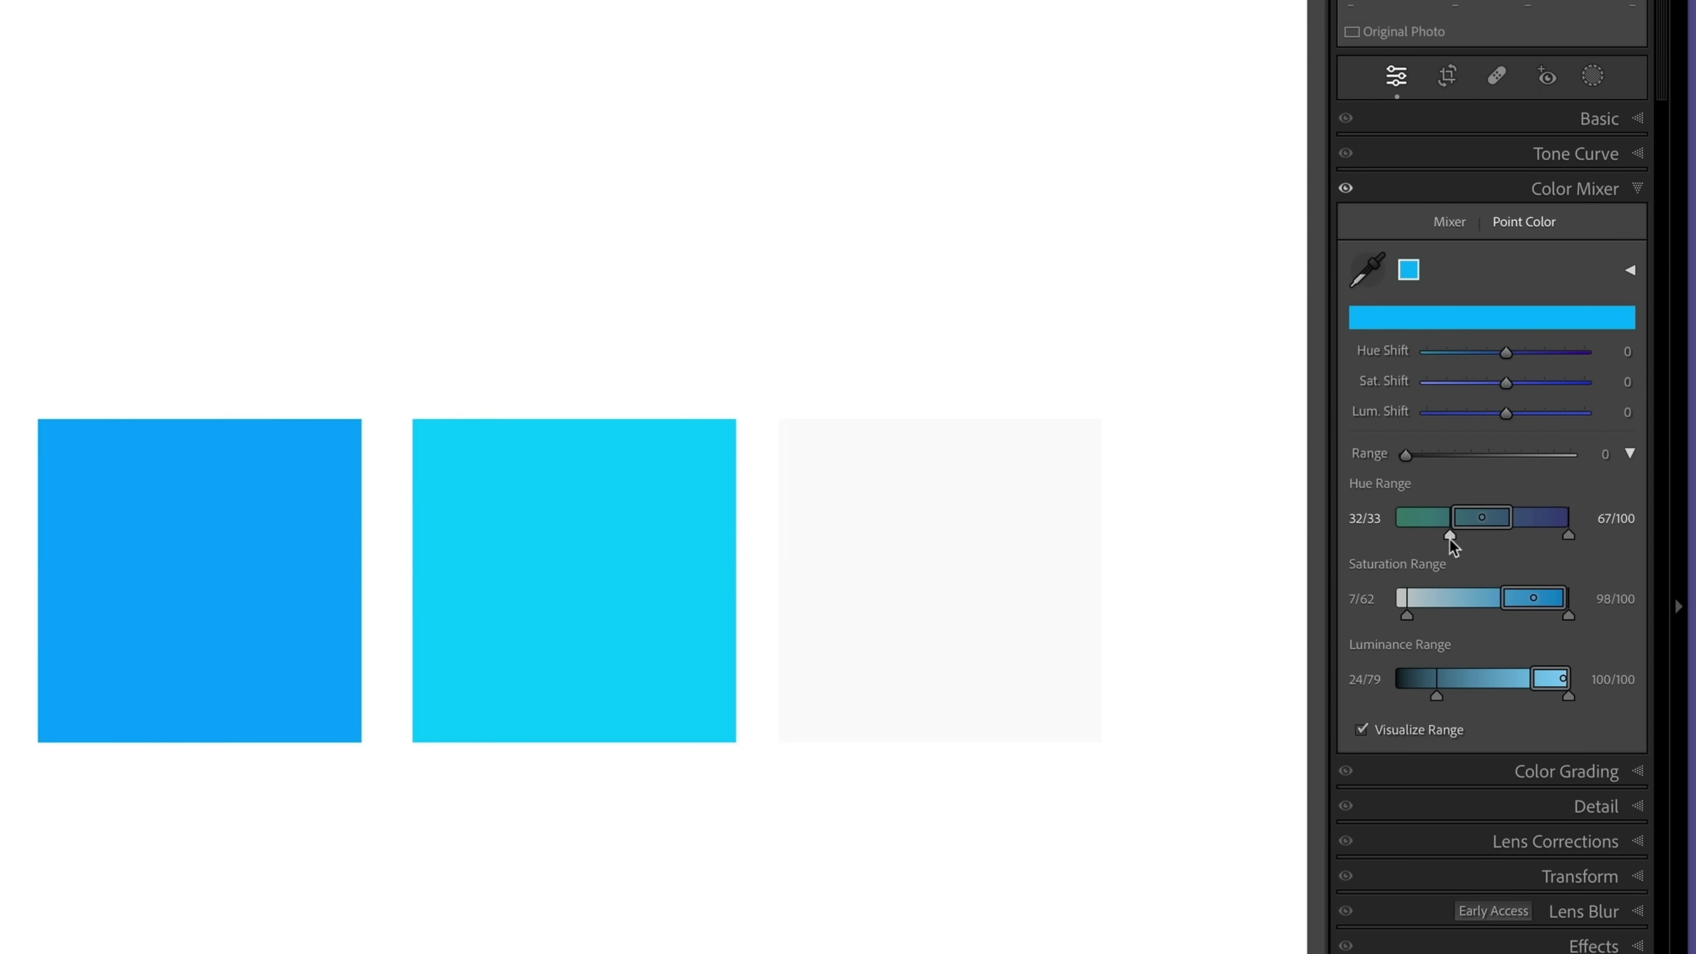
left_click_drag(1567, 536, 1519, 520)
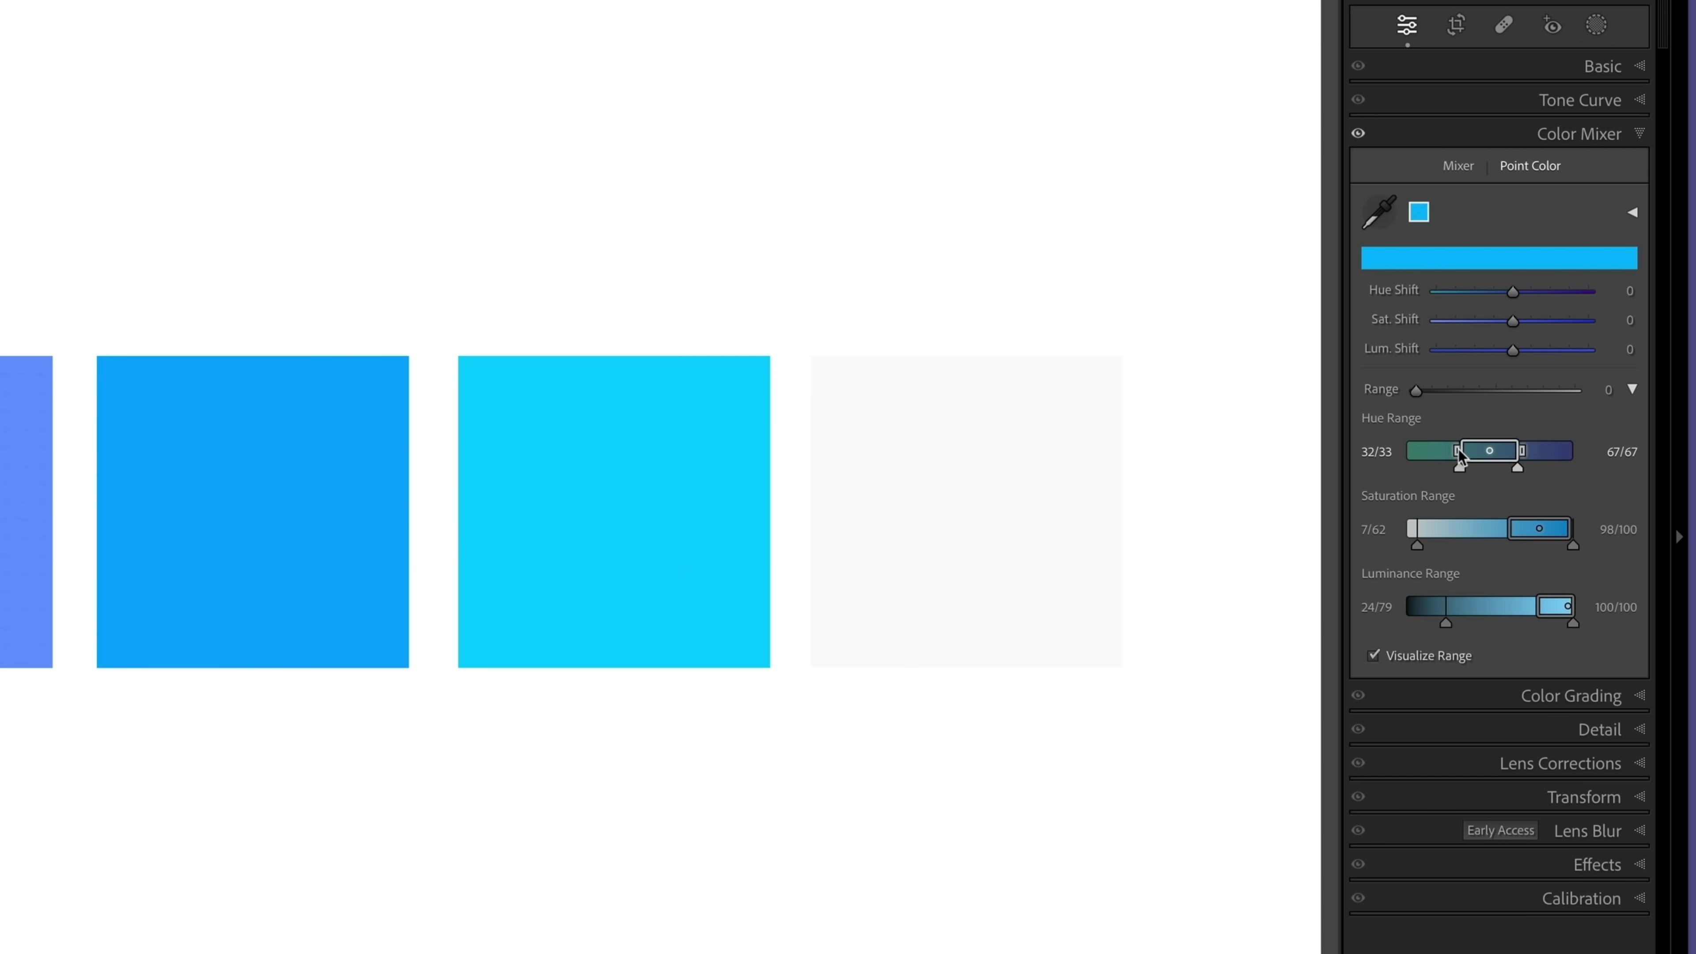
left_click_drag(1459, 457, 1549, 472)
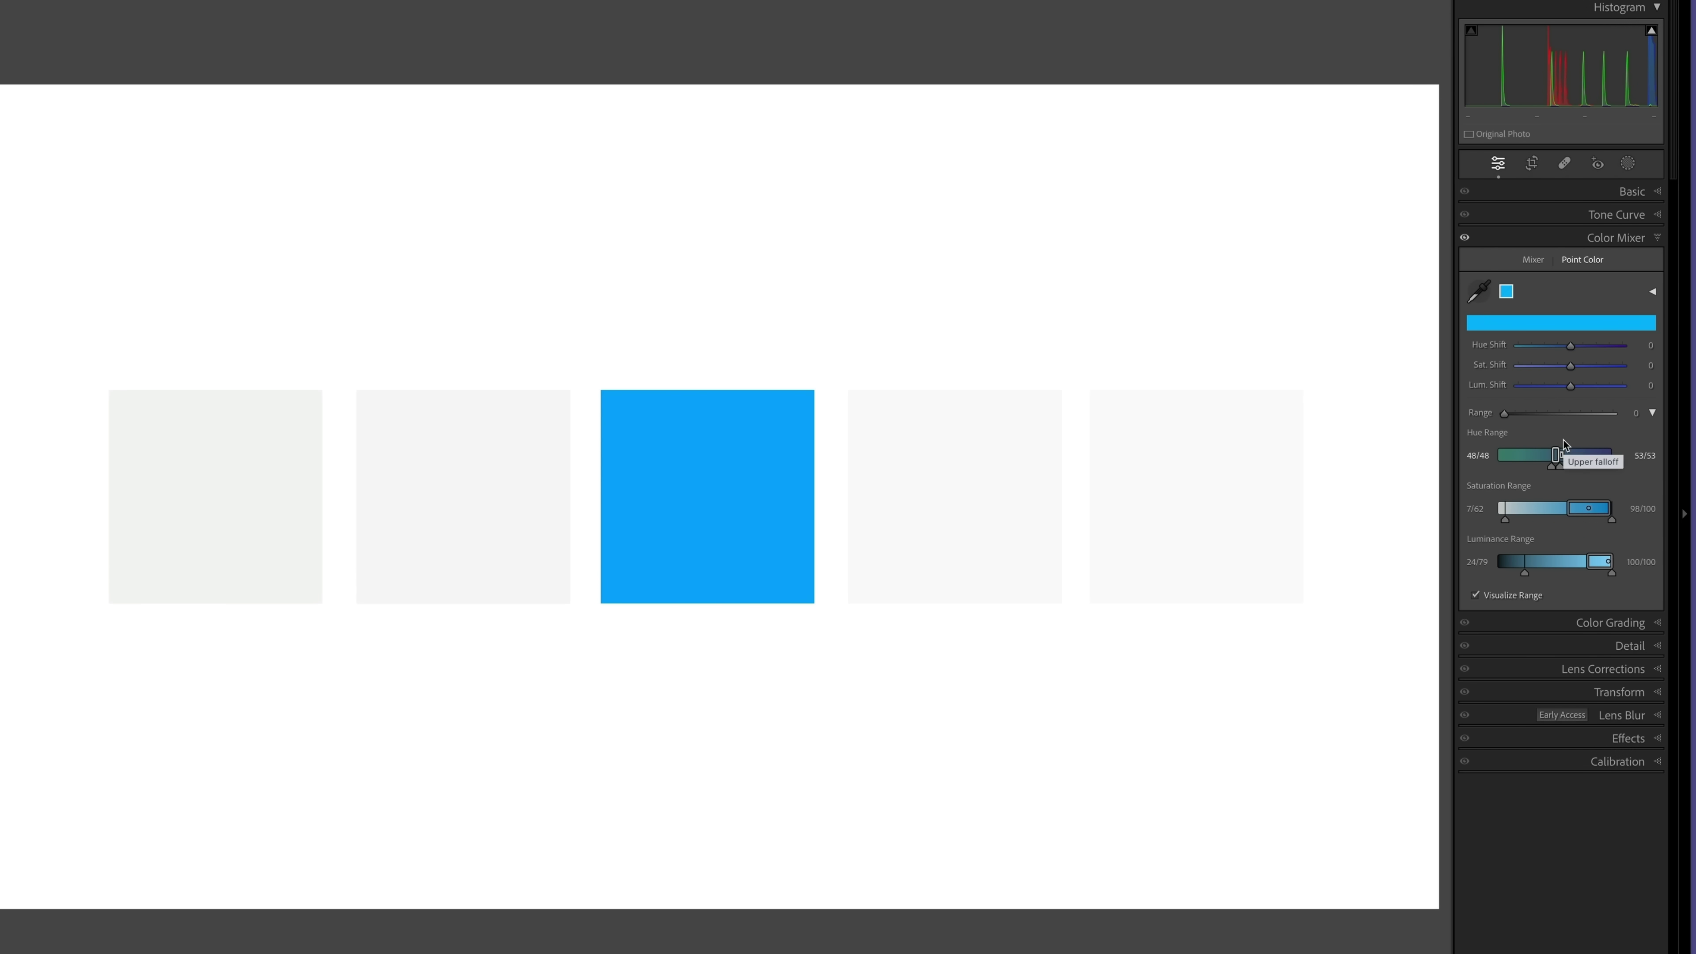
left_click(1475, 596)
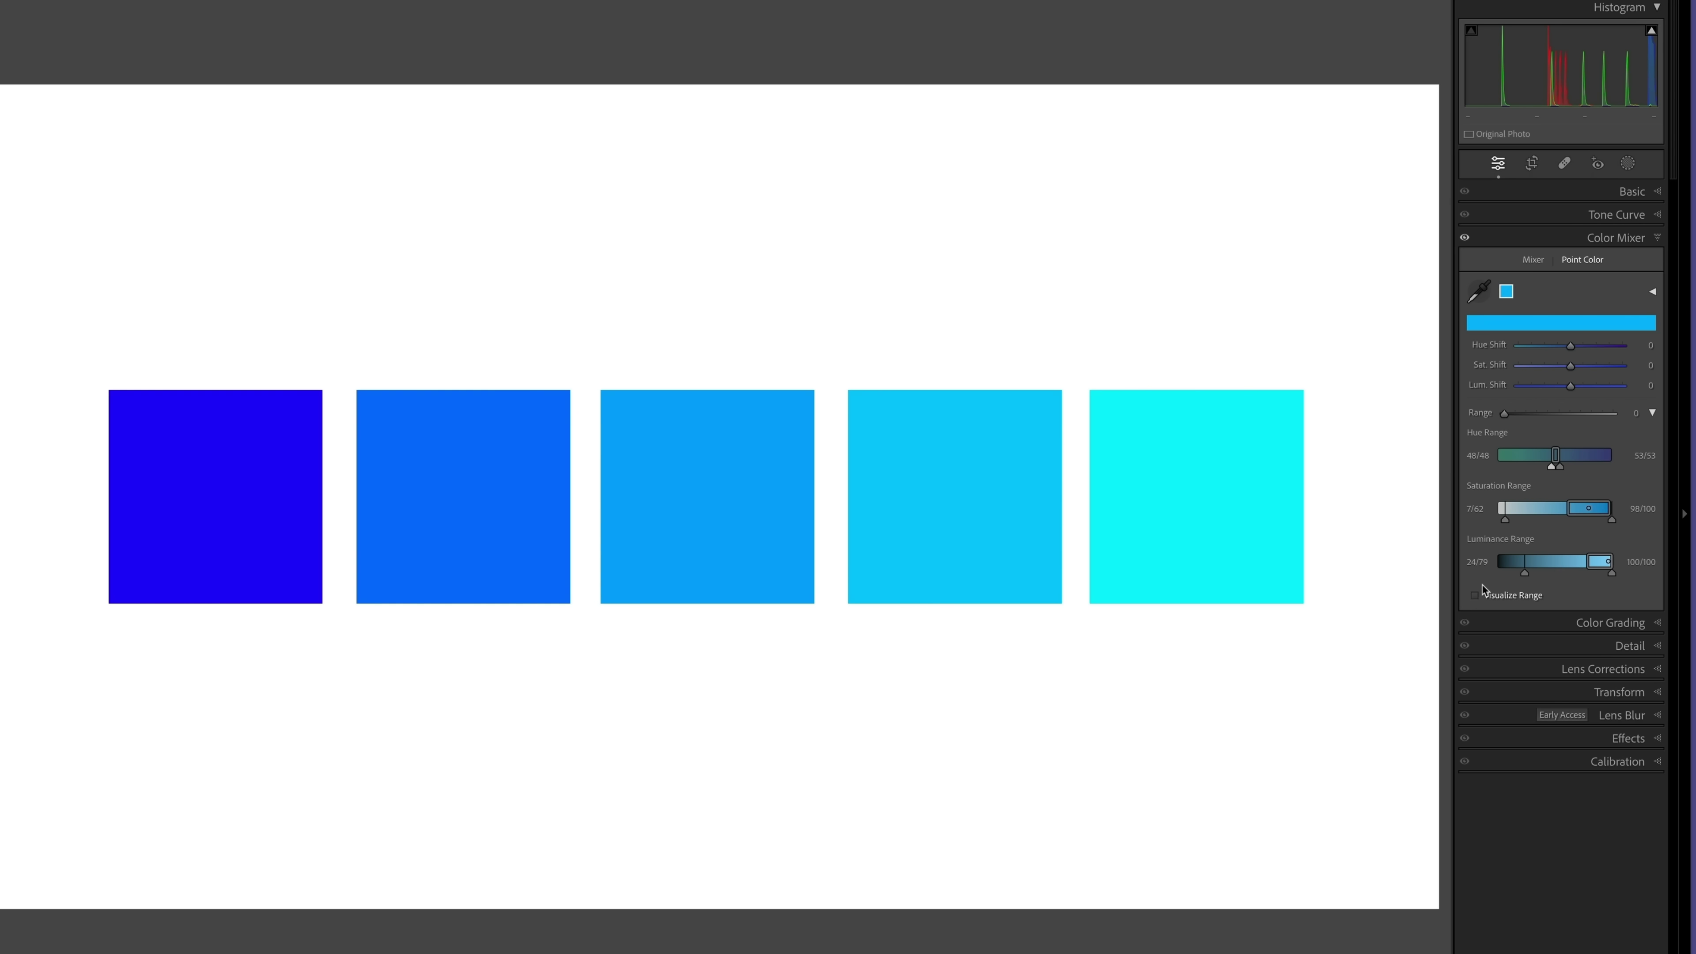
- Shift the sampled blue's hue by 14, and move it in the expanded color field to Hue Shift -20 and Sat. Shift -15
mouse_move(1571, 345)
left_mouse_down()
mouse_move(1532, 346)
mouse_move(1619, 346)
mouse_move(1488, 346)
mouse_move(1615, 348)
mouse_move(1497, 347)
mouse_move(1601, 347)
mouse_move(1536, 349)
mouse_move(1580, 349)
left_mouse_up()
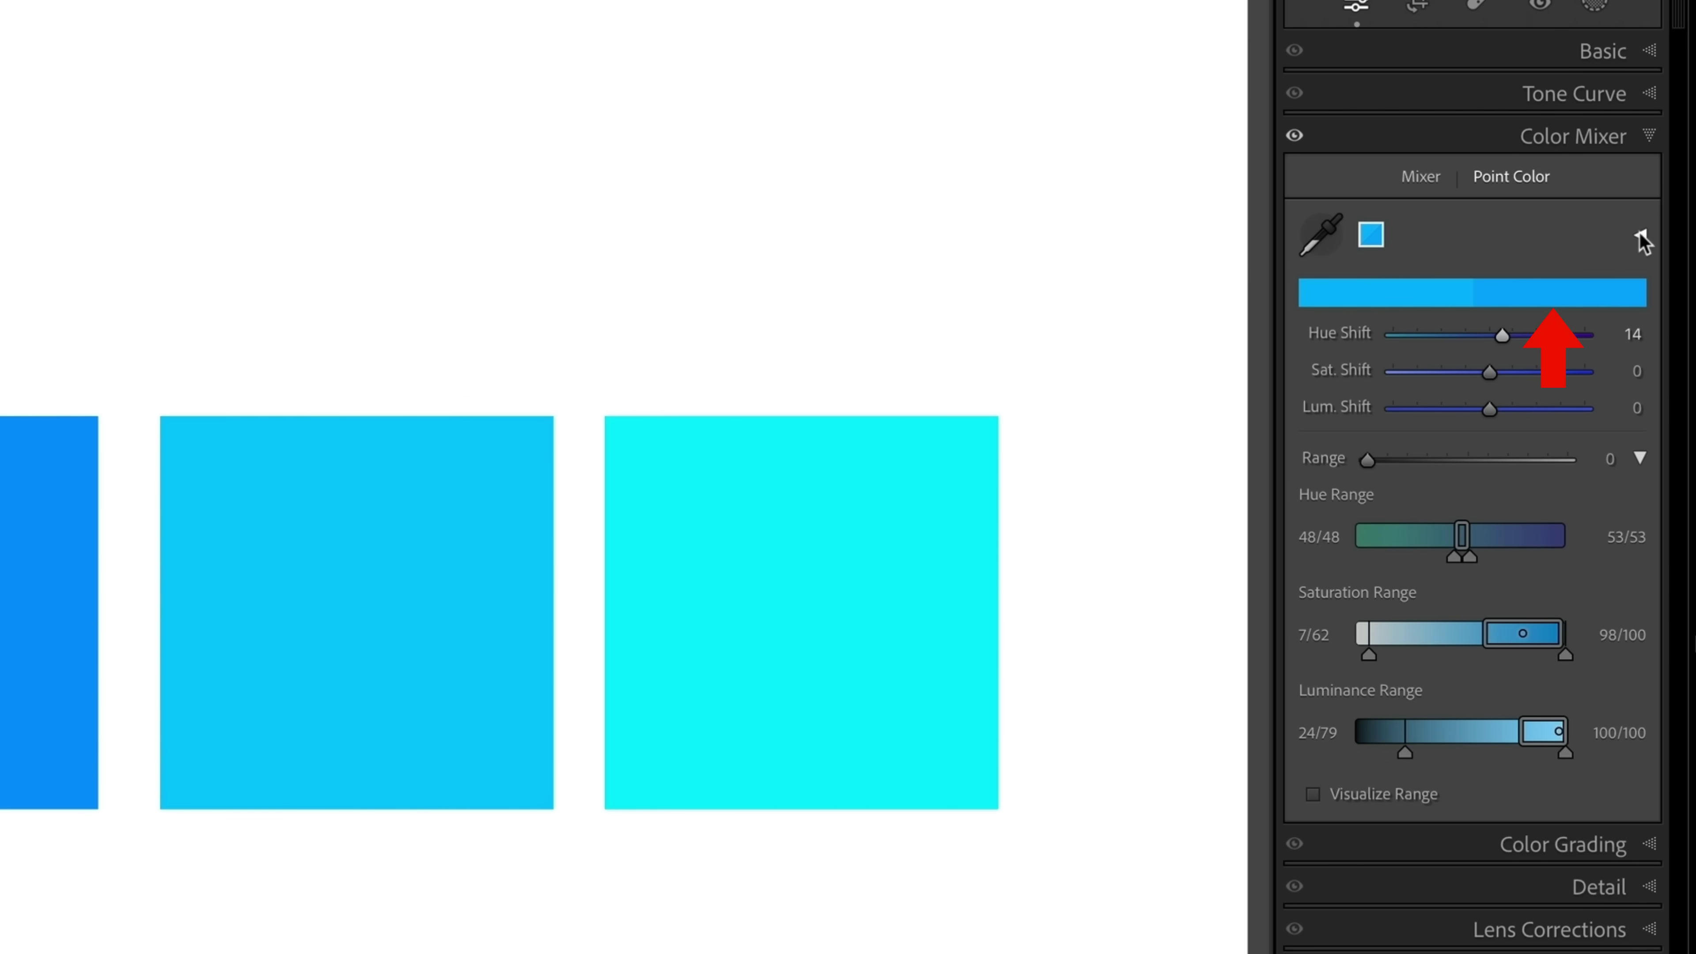
left_click(1641, 234)
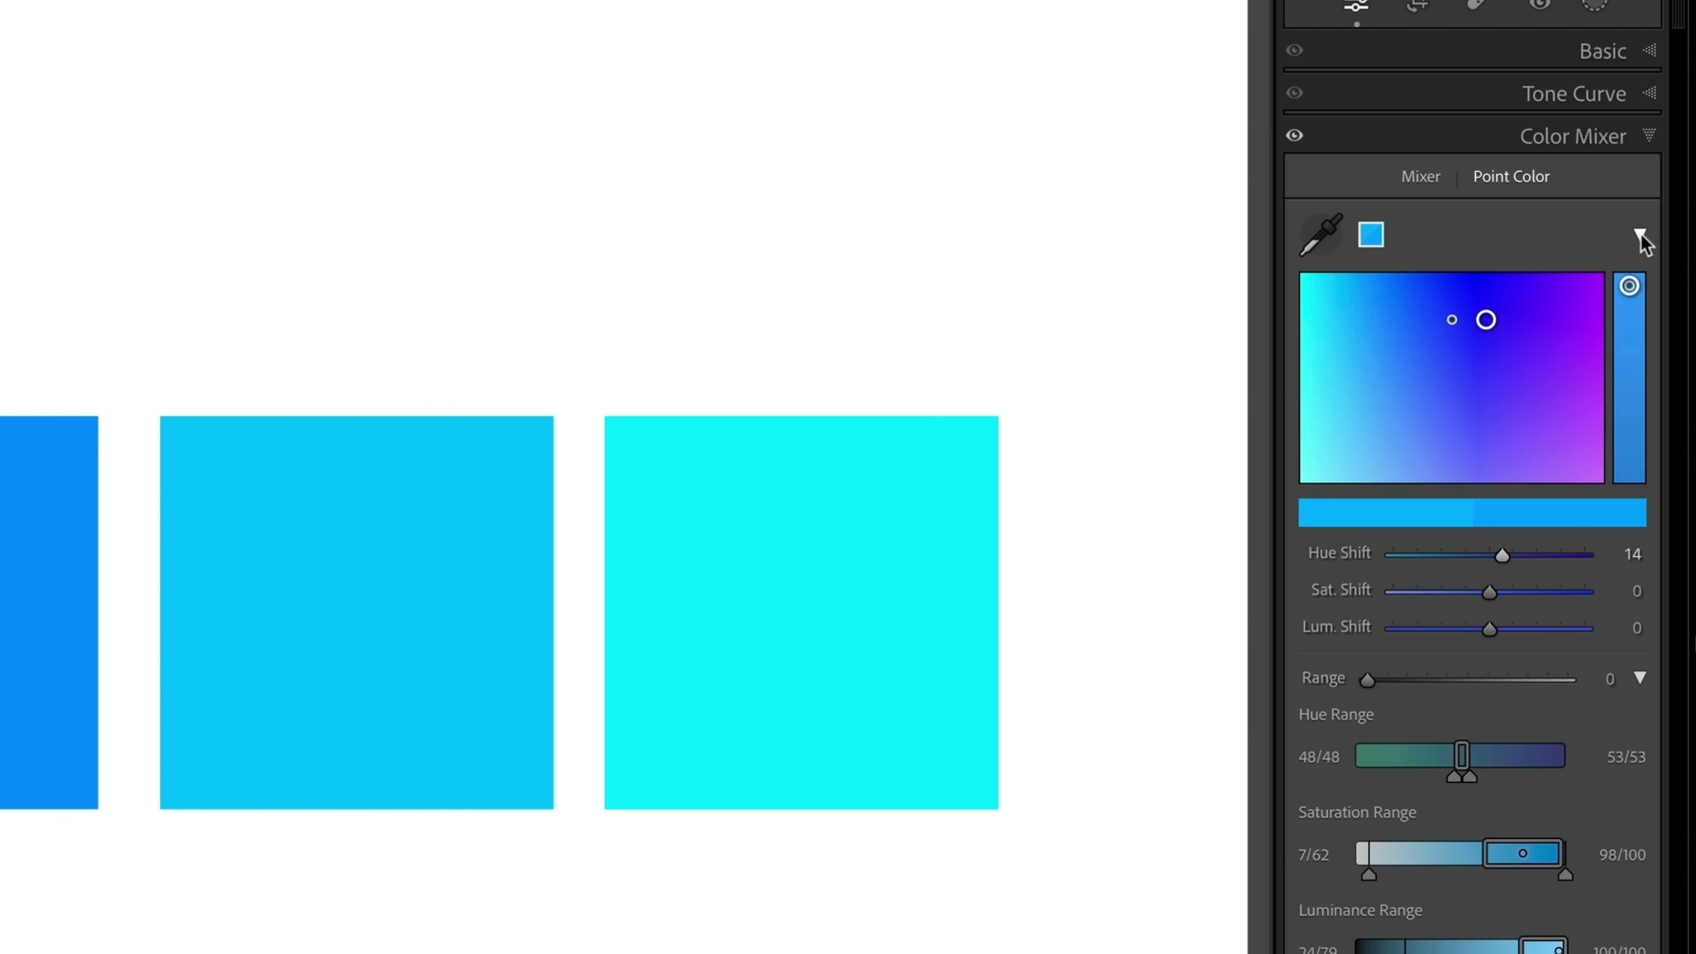
left_click_drag(1485, 321, 1404, 343)
- Darken the sampled blue to Lum. Shift -60 and move its marker in the color field towards purple
key("shift")
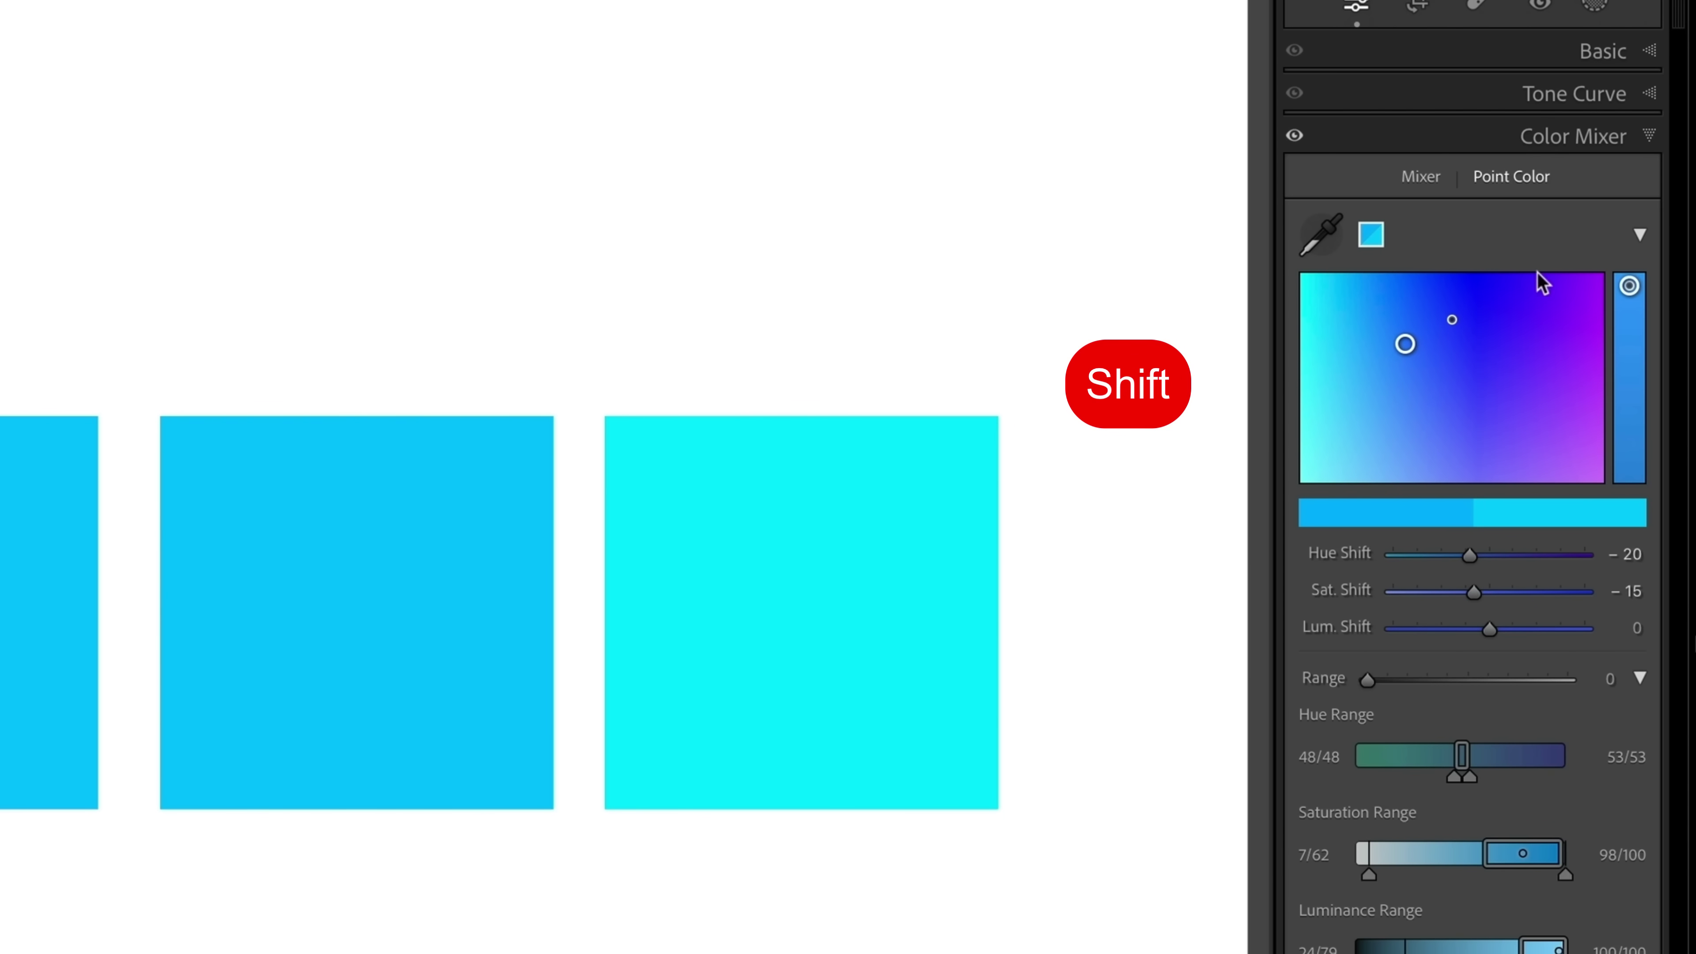
left_click_drag(1629, 287, 1644, 414)
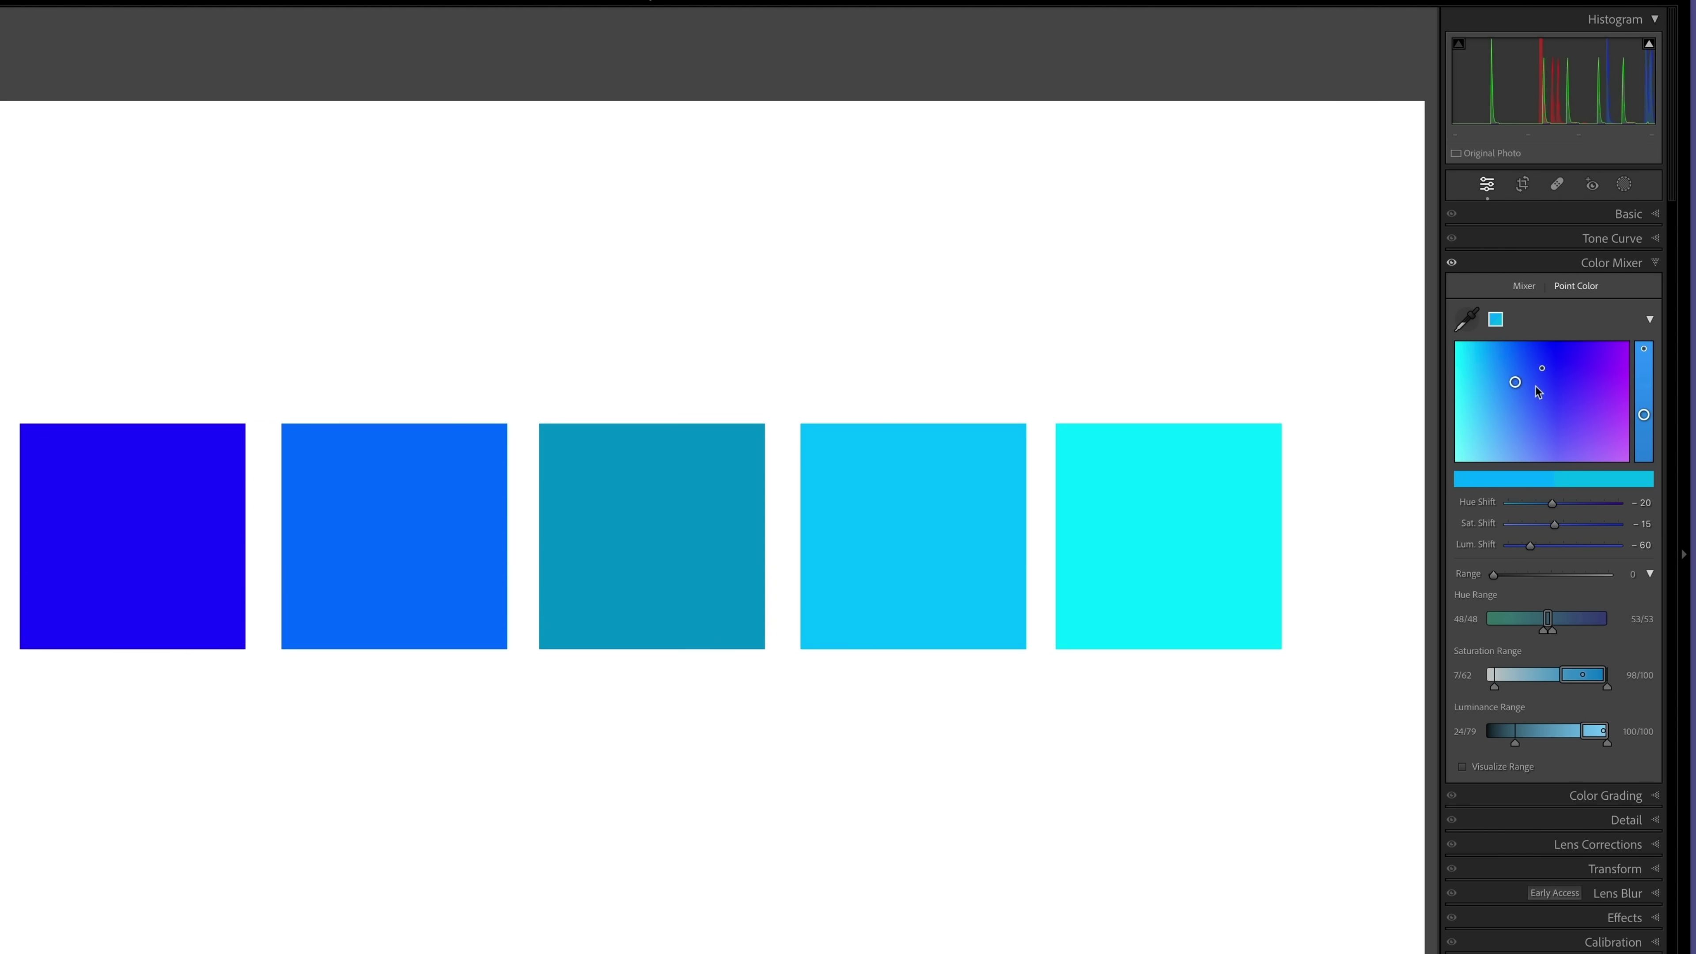
left_click_drag(1519, 389, 1583, 409)
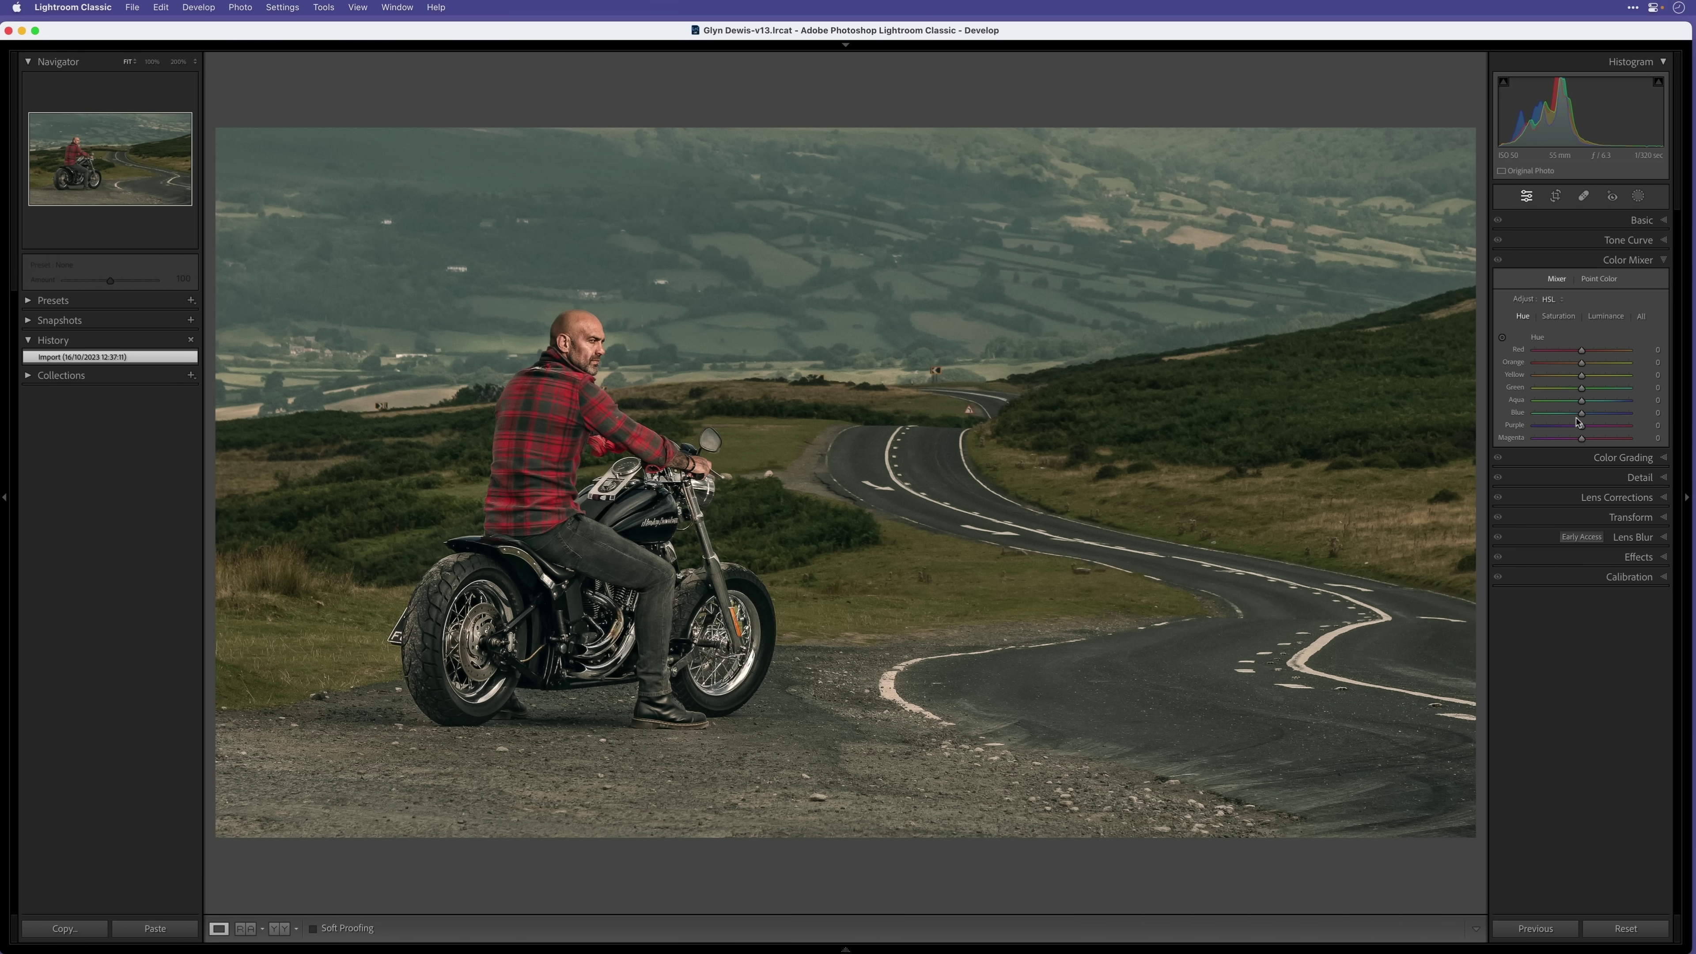
- Try a positive Green hue shift on the motorcycle photo and reset it
left_click_drag(1581, 388, 1519, 395)
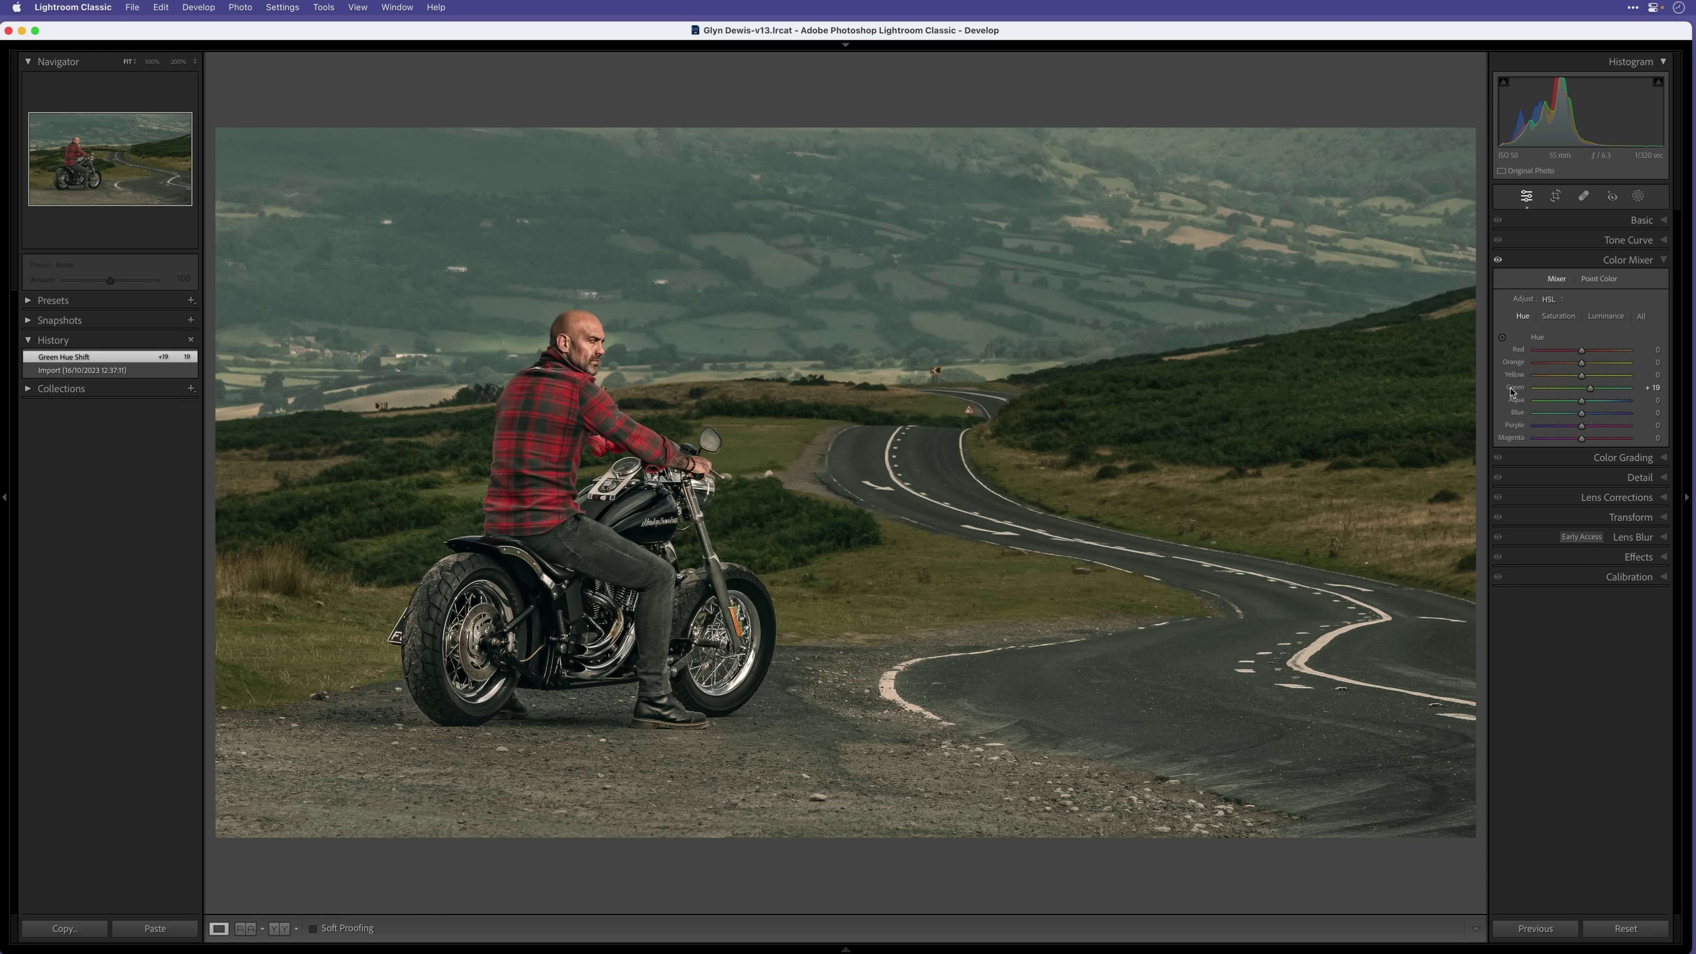
double_click(1513, 389)
- Sample the green grass beside the road in the motorcycle photo as a Point Color
left_click(1598, 279)
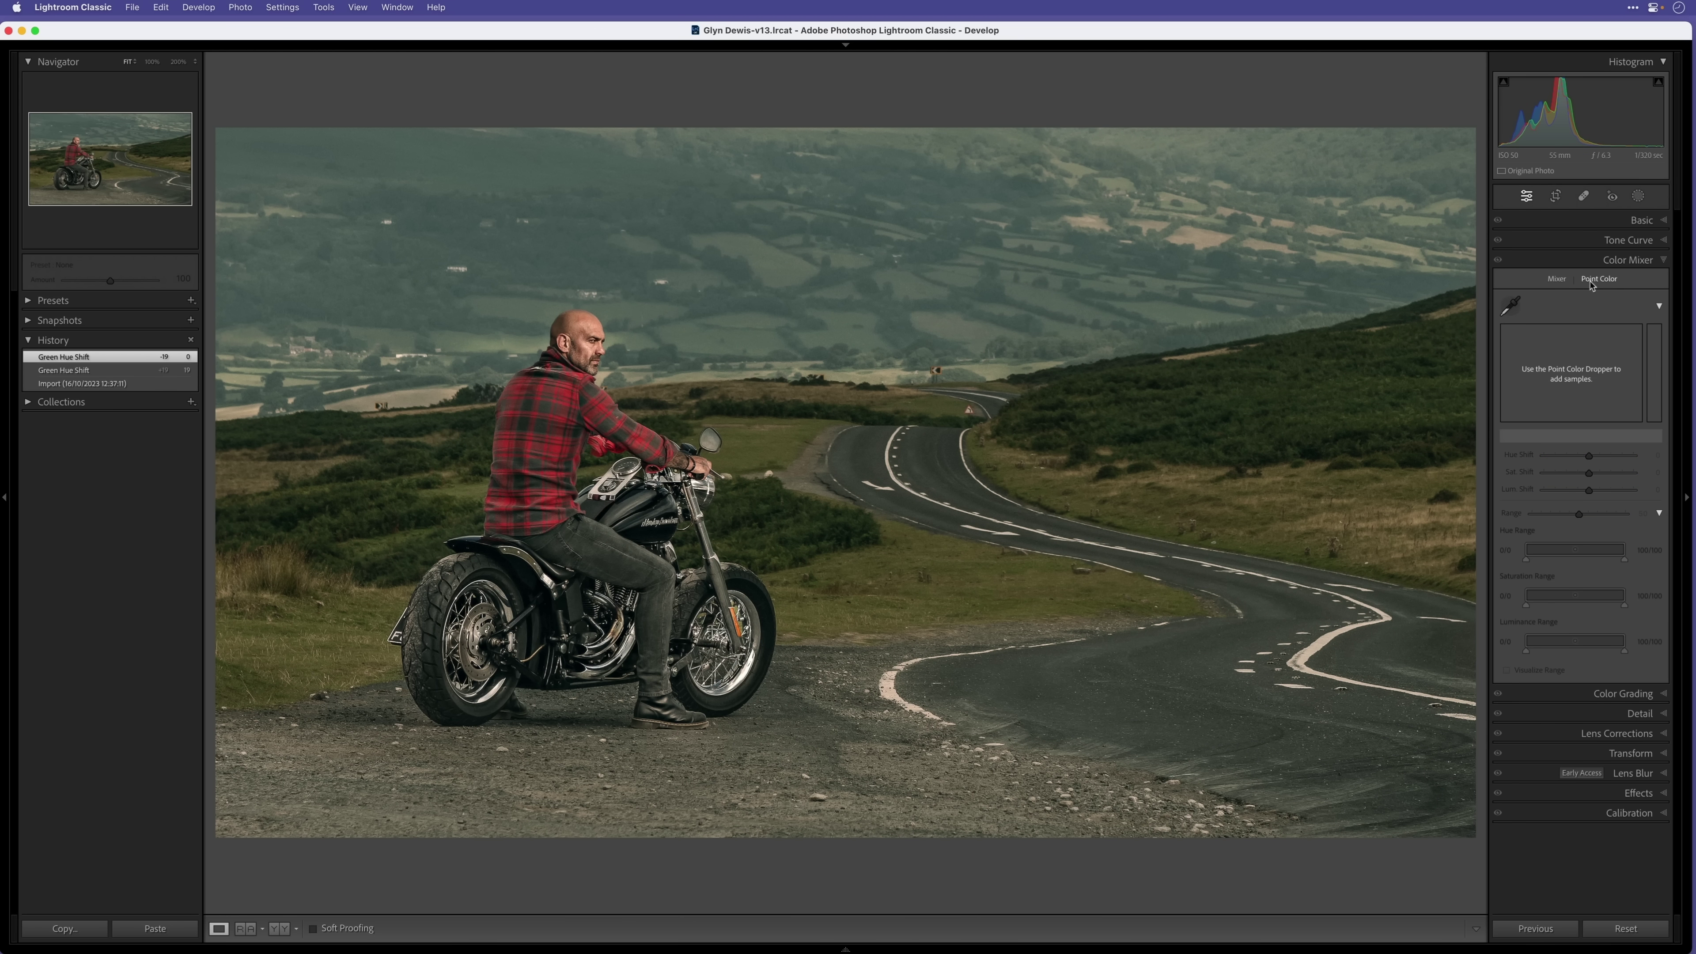
left_click(1511, 306)
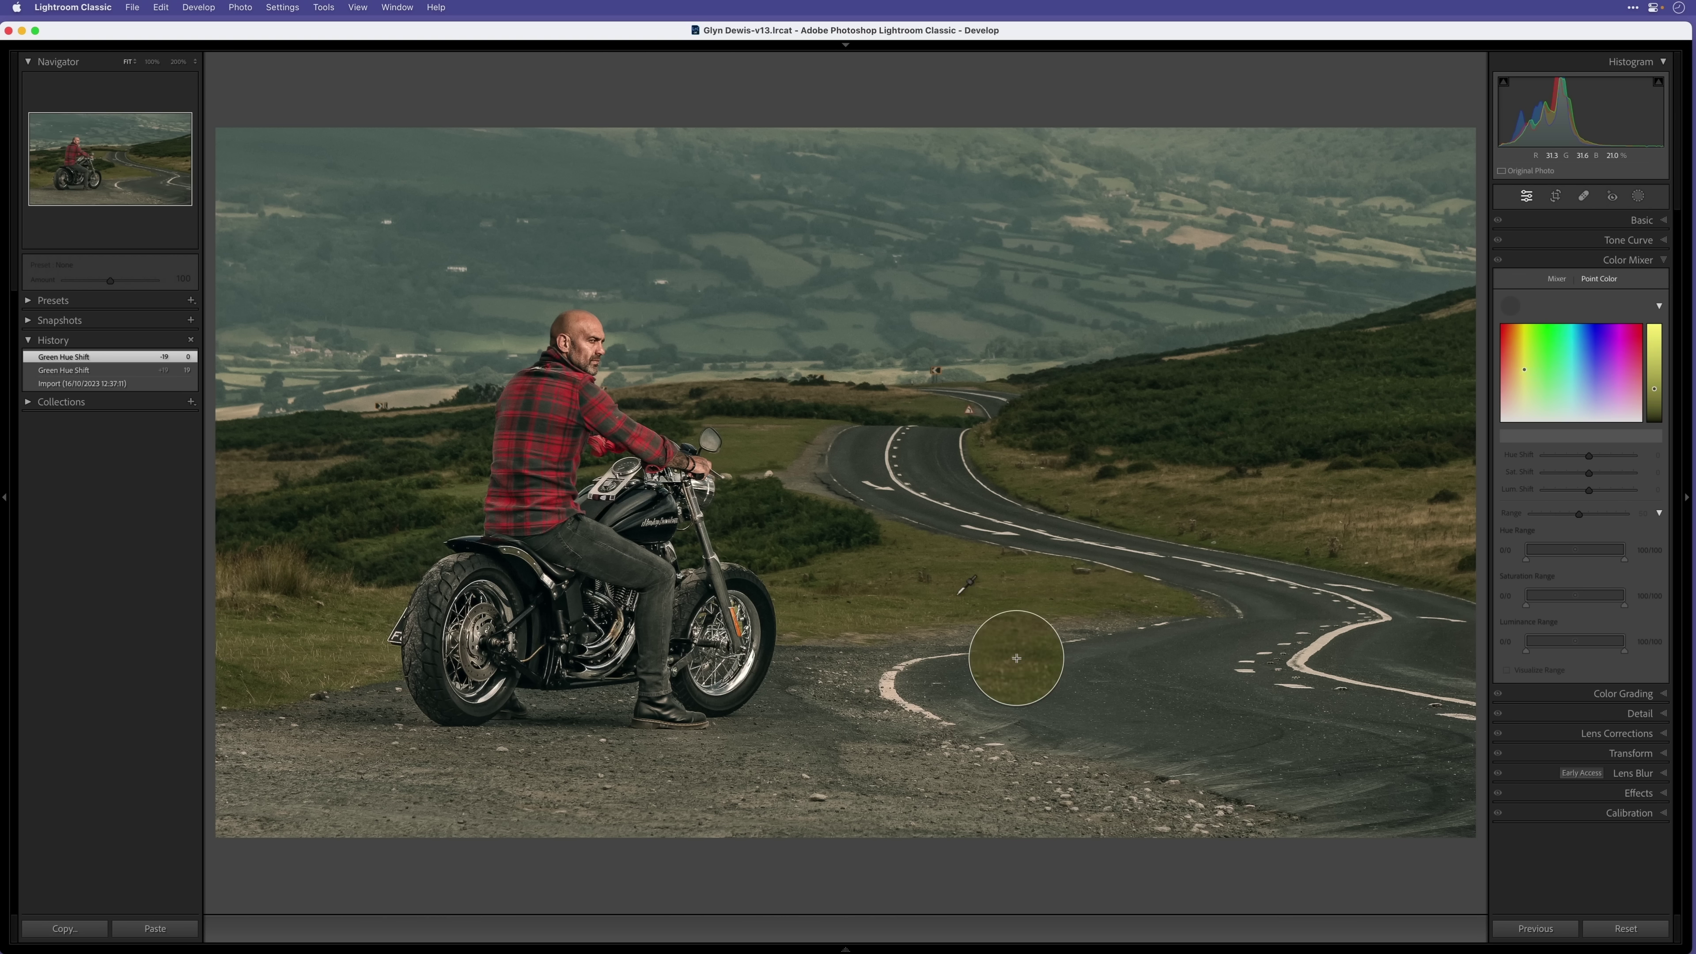
left_click(982, 594)
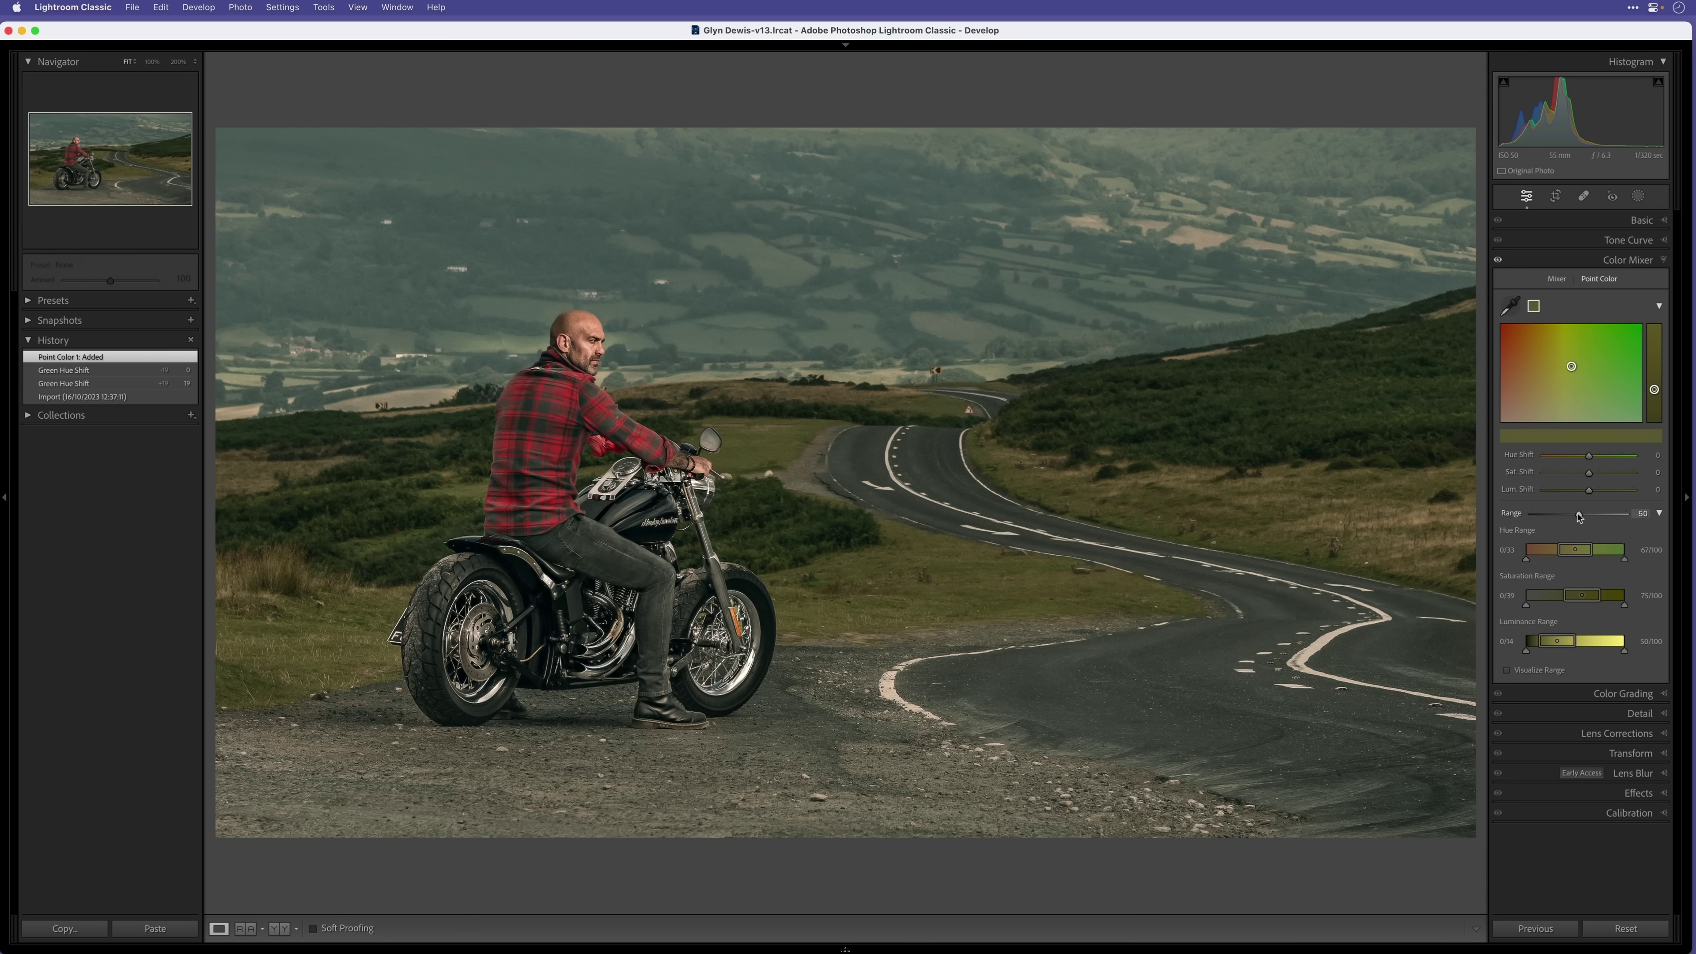
- Visualize the range of the sampled grass color and reduce its Range to 0
left_click(1507, 670)
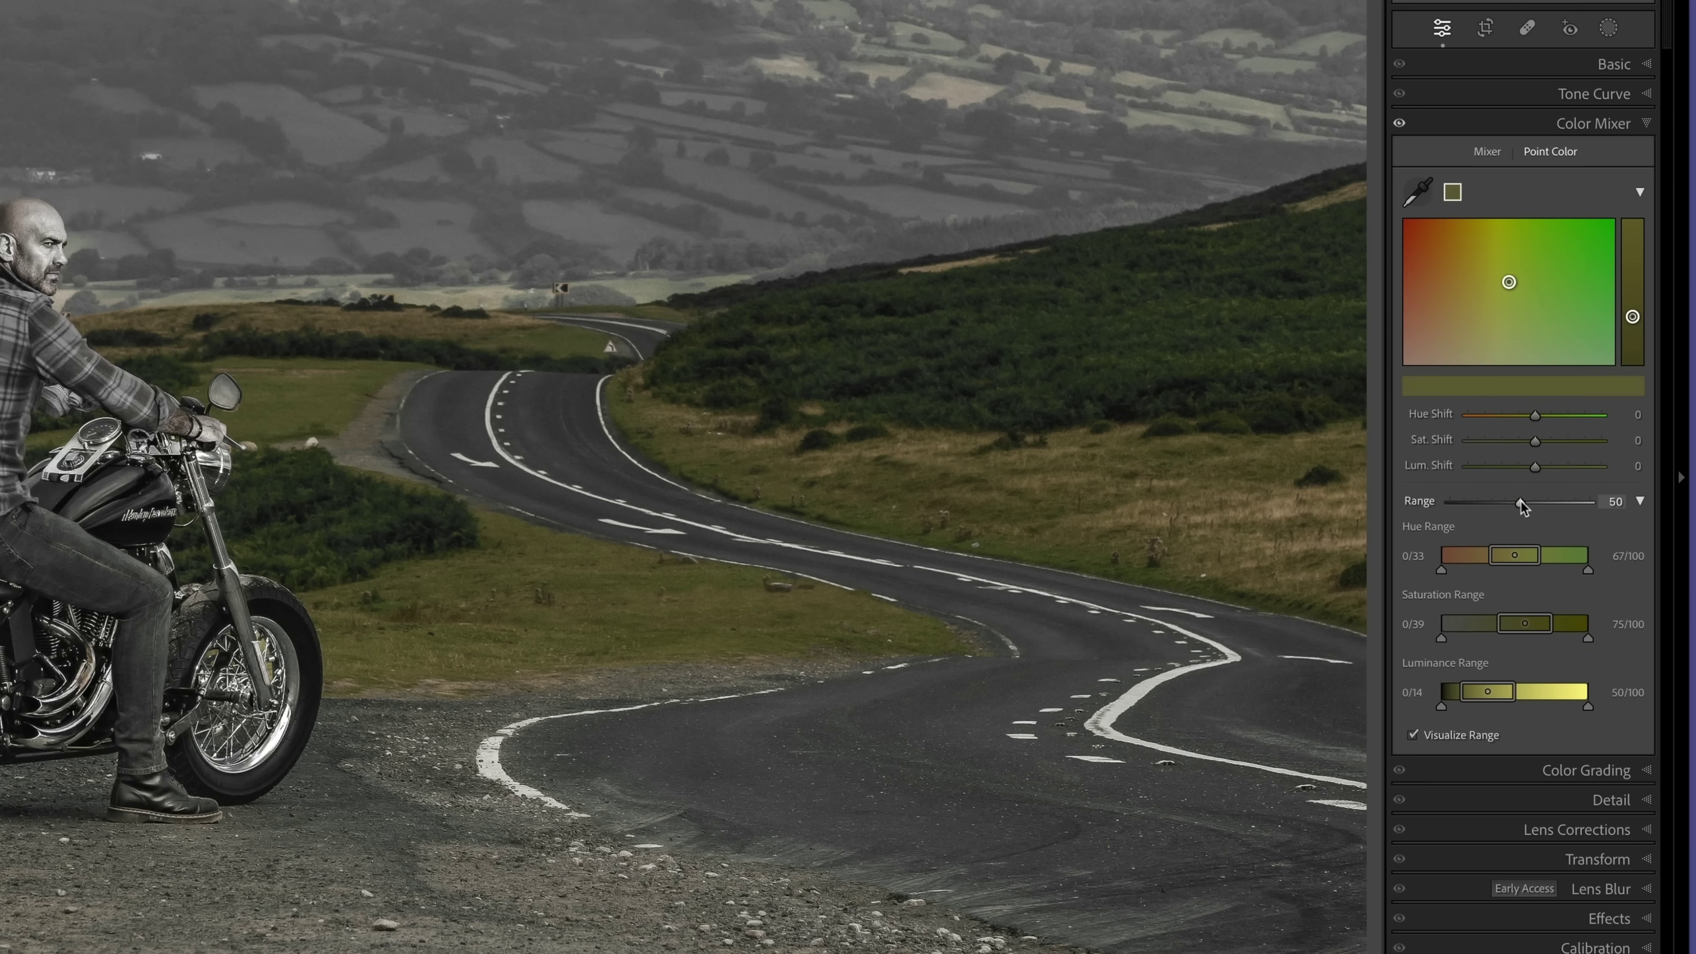
left_click_drag(1522, 507, 1444, 502)
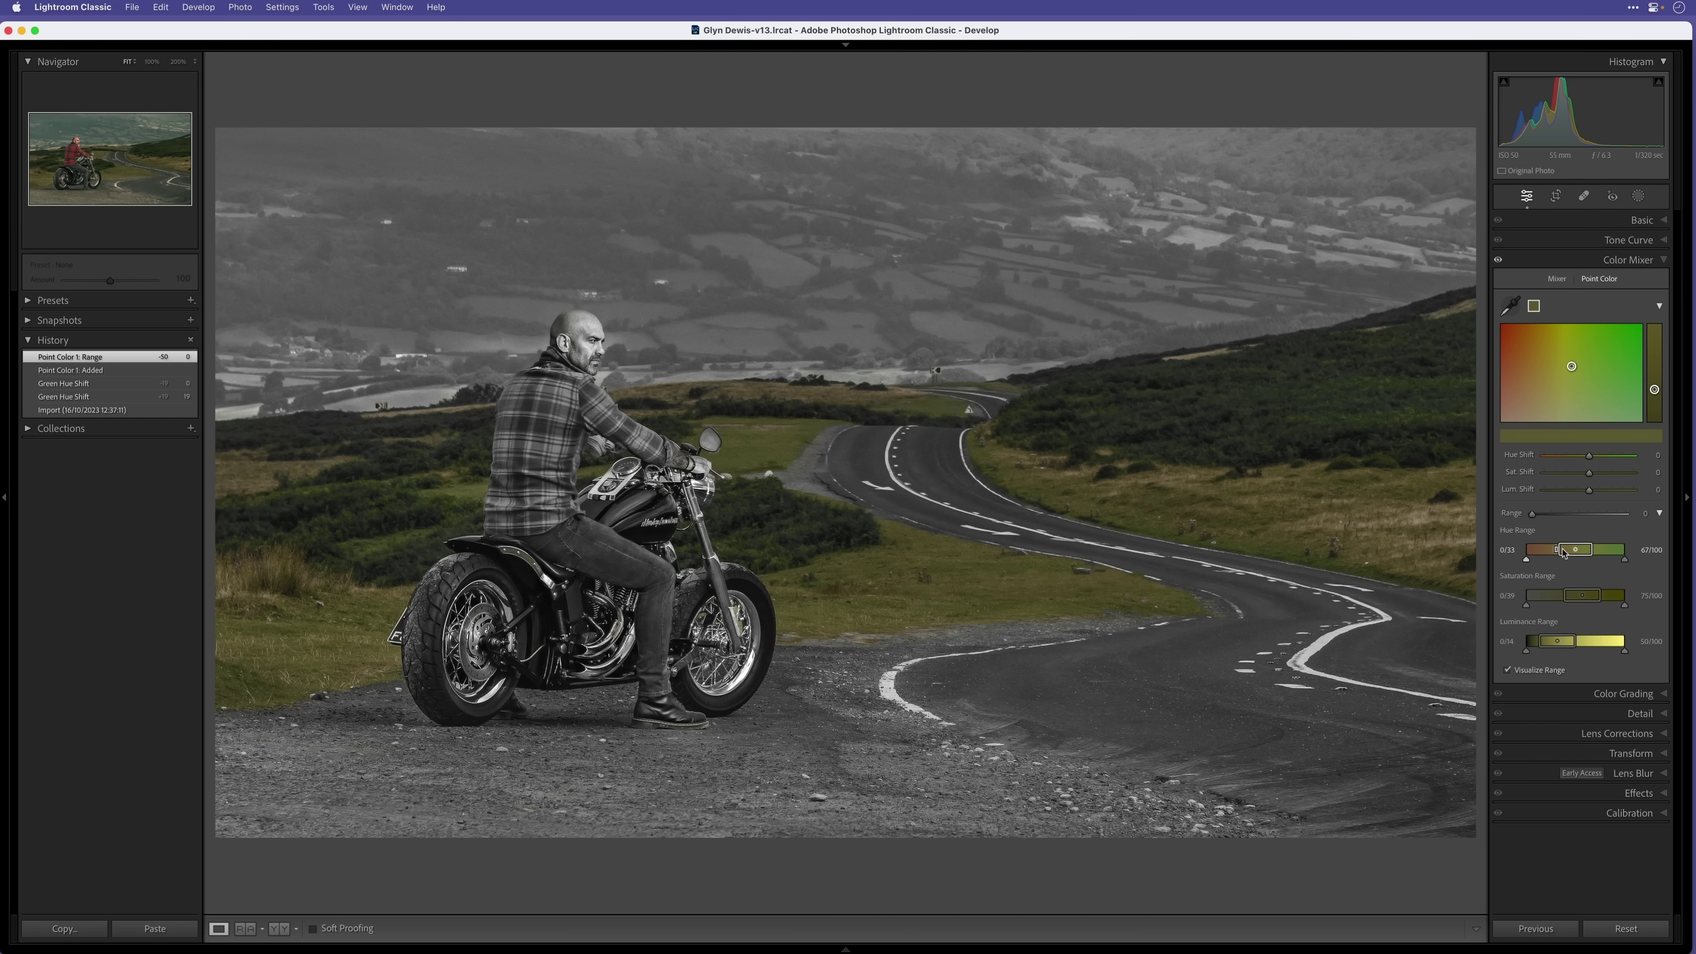
- Narrow the sampled grass color's Hue Range to 39–57 and raise the lower limit of its Luminance Range to about 10
left_click_drag(1526, 561, 1560, 561)
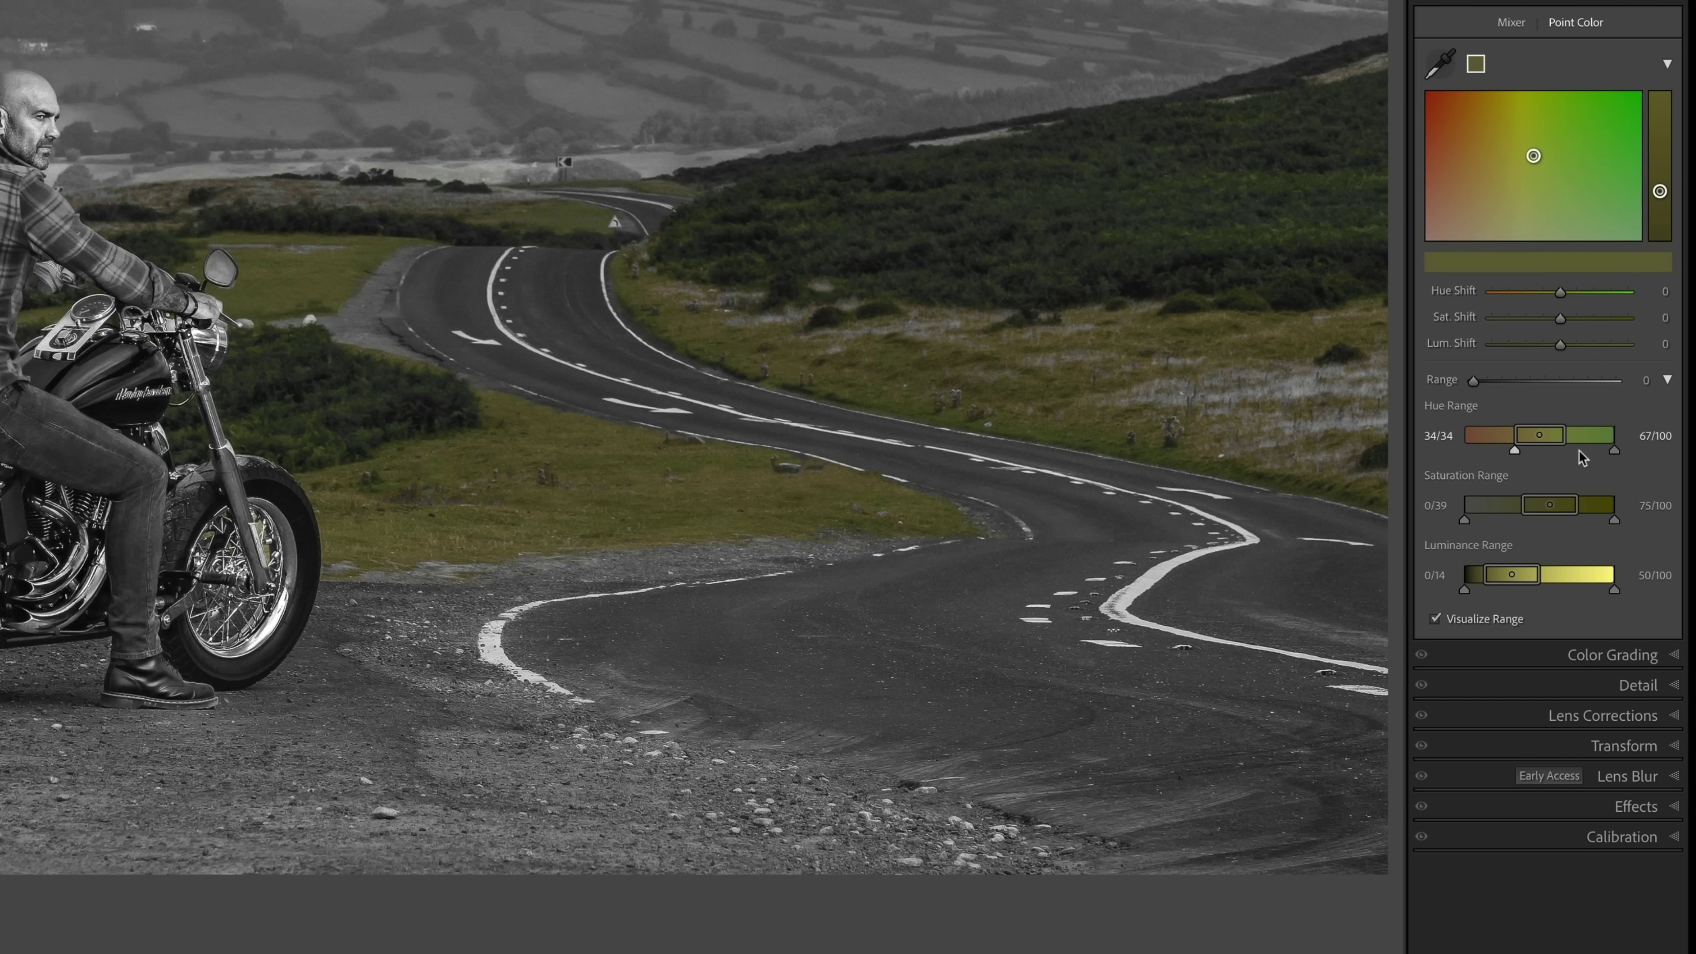
left_click_drag(1616, 450, 1522, 450)
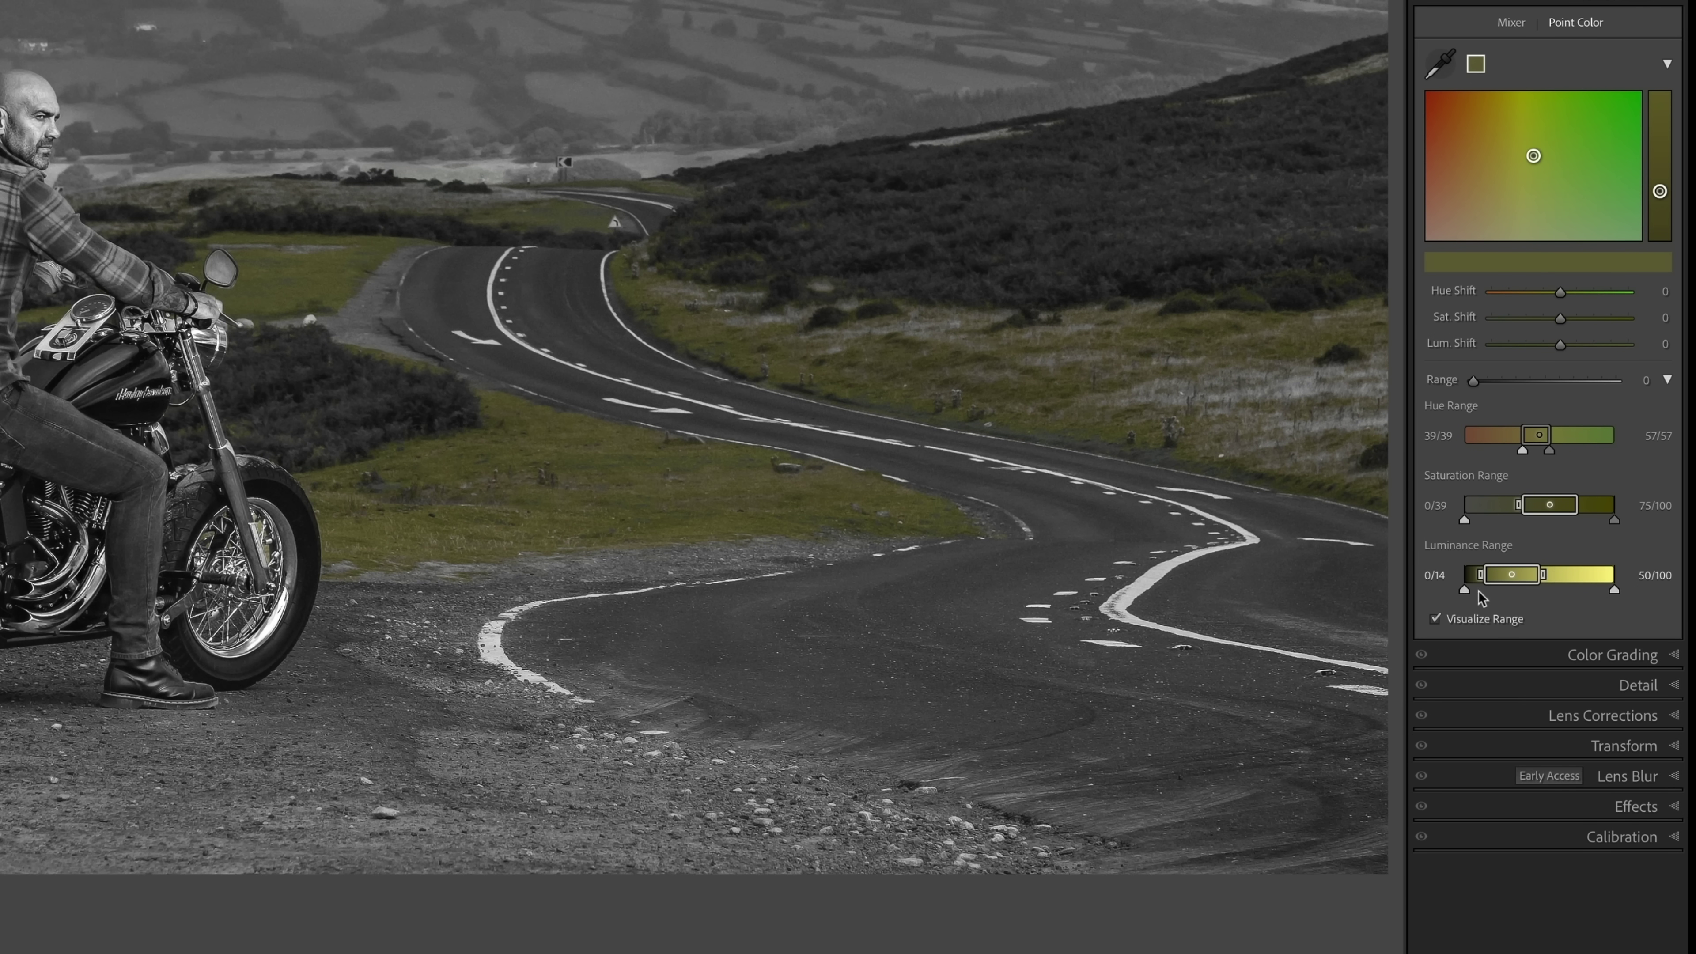
left_click_drag(1463, 591, 1484, 593)
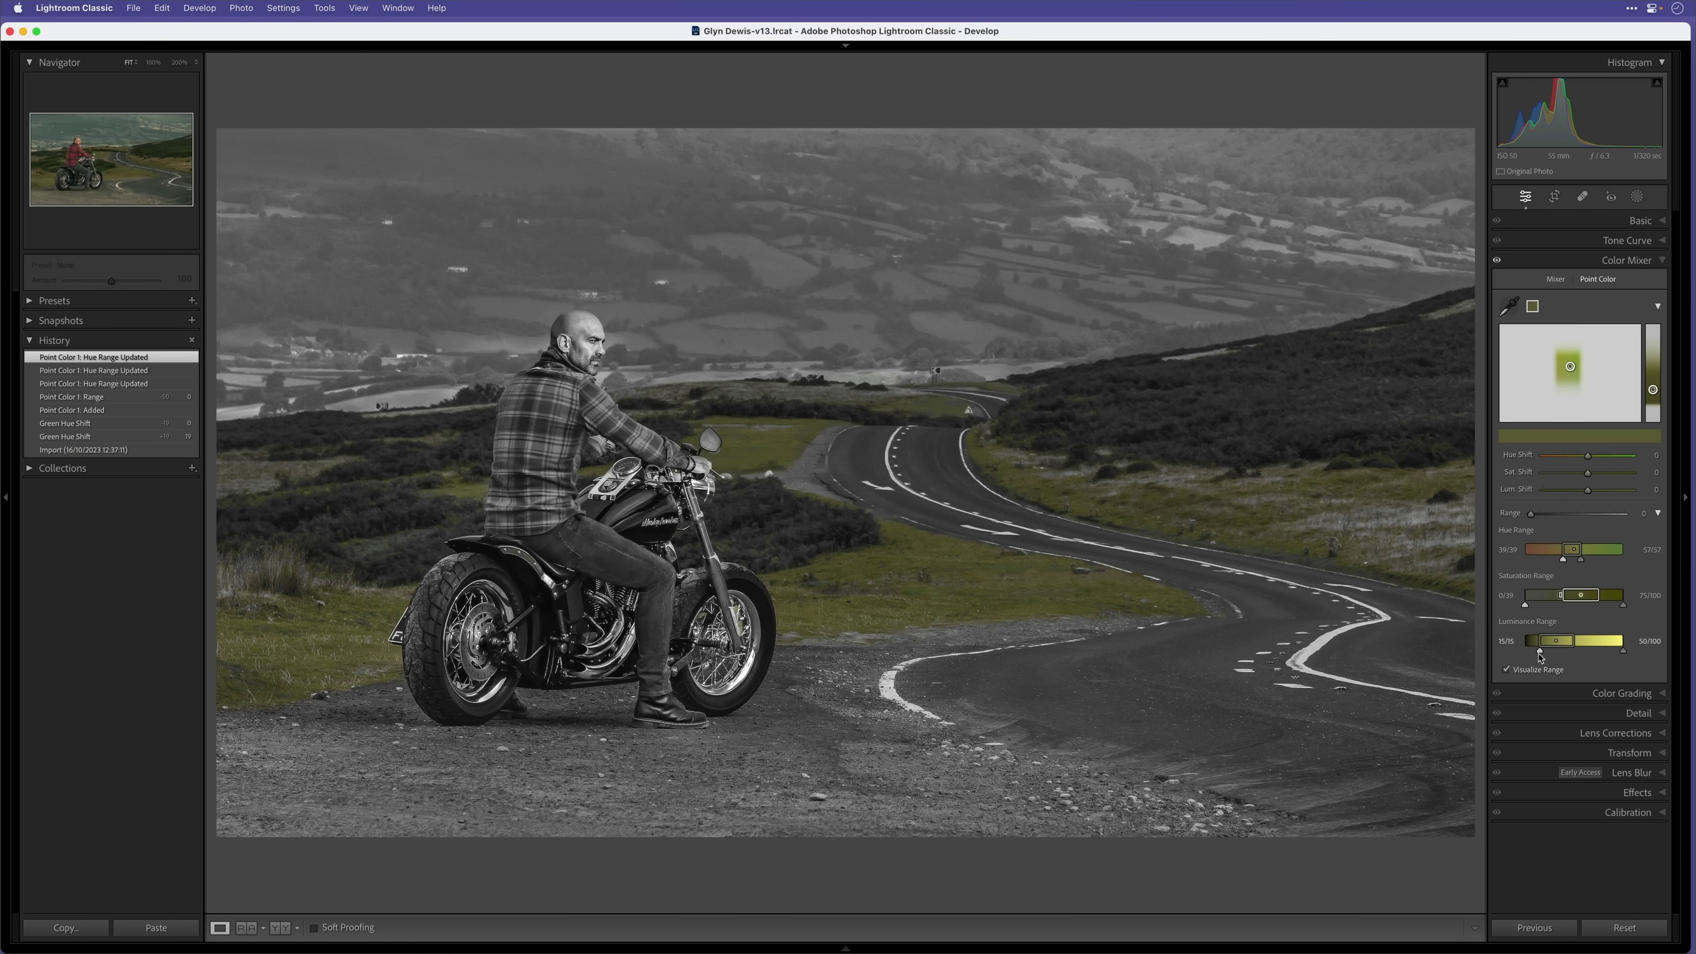
left_click_drag(1539, 657, 1539, 657)
- Turn off the range visualization and adjust the Hue Shift of the sampled grass color
left_click(1506, 670)
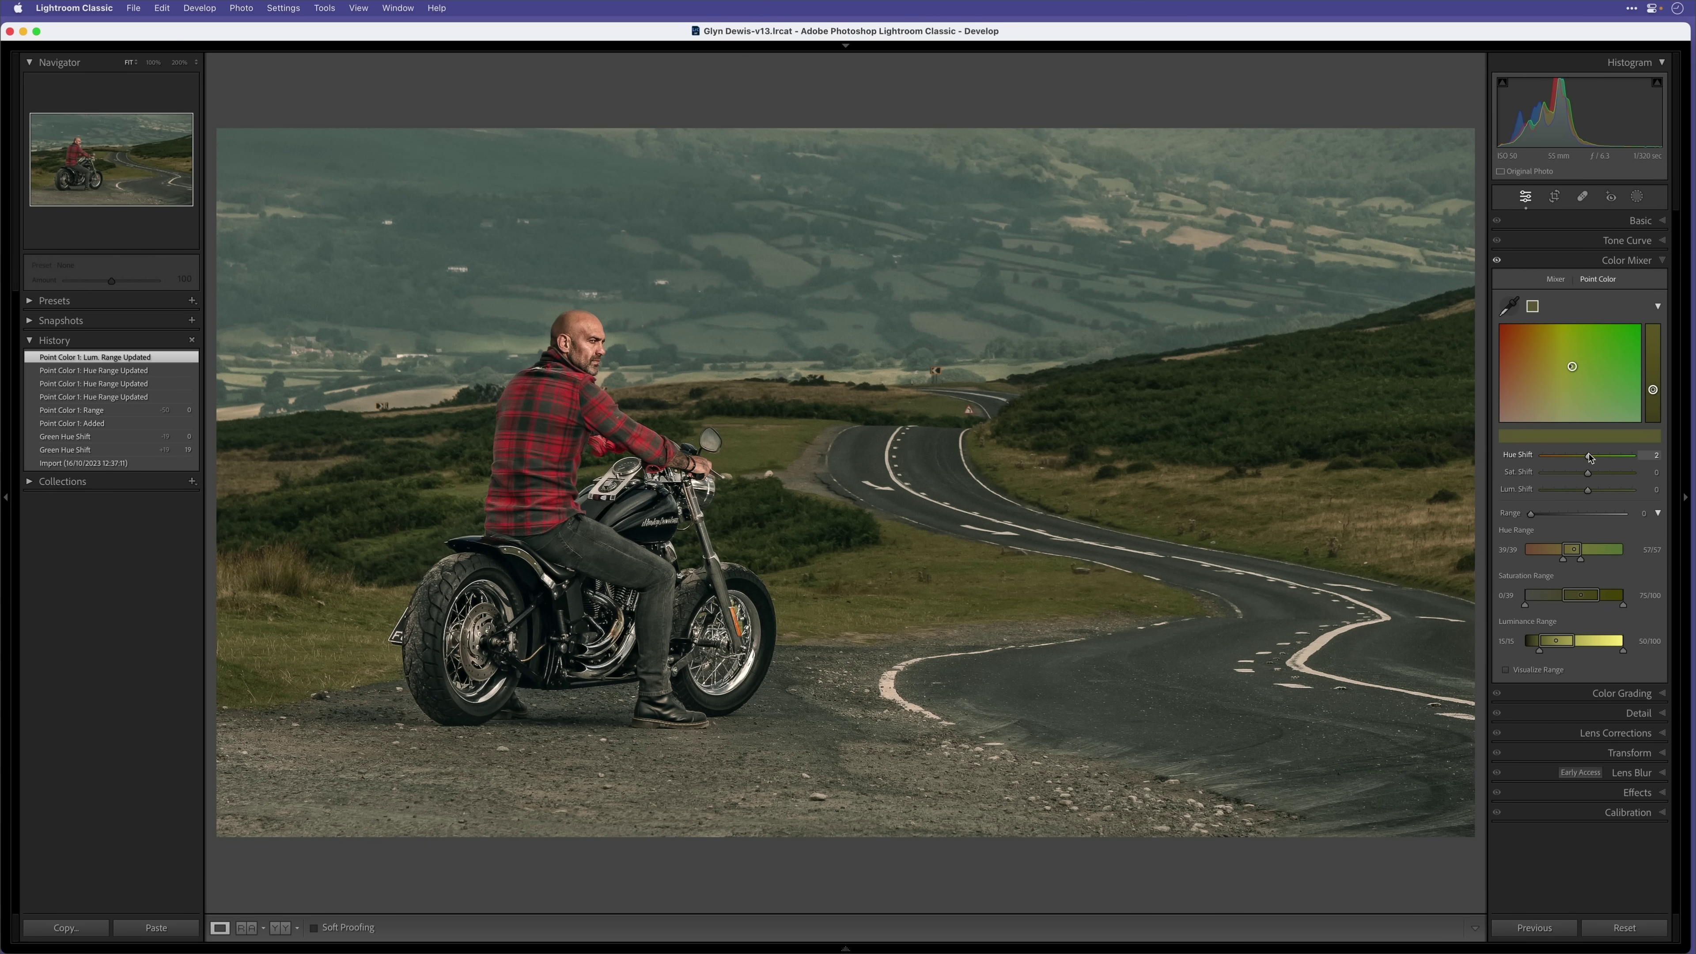
mouse_move(1589, 459)
left_mouse_down()
mouse_move(1612, 458)
mouse_move(1583, 487)
left_mouse_up()
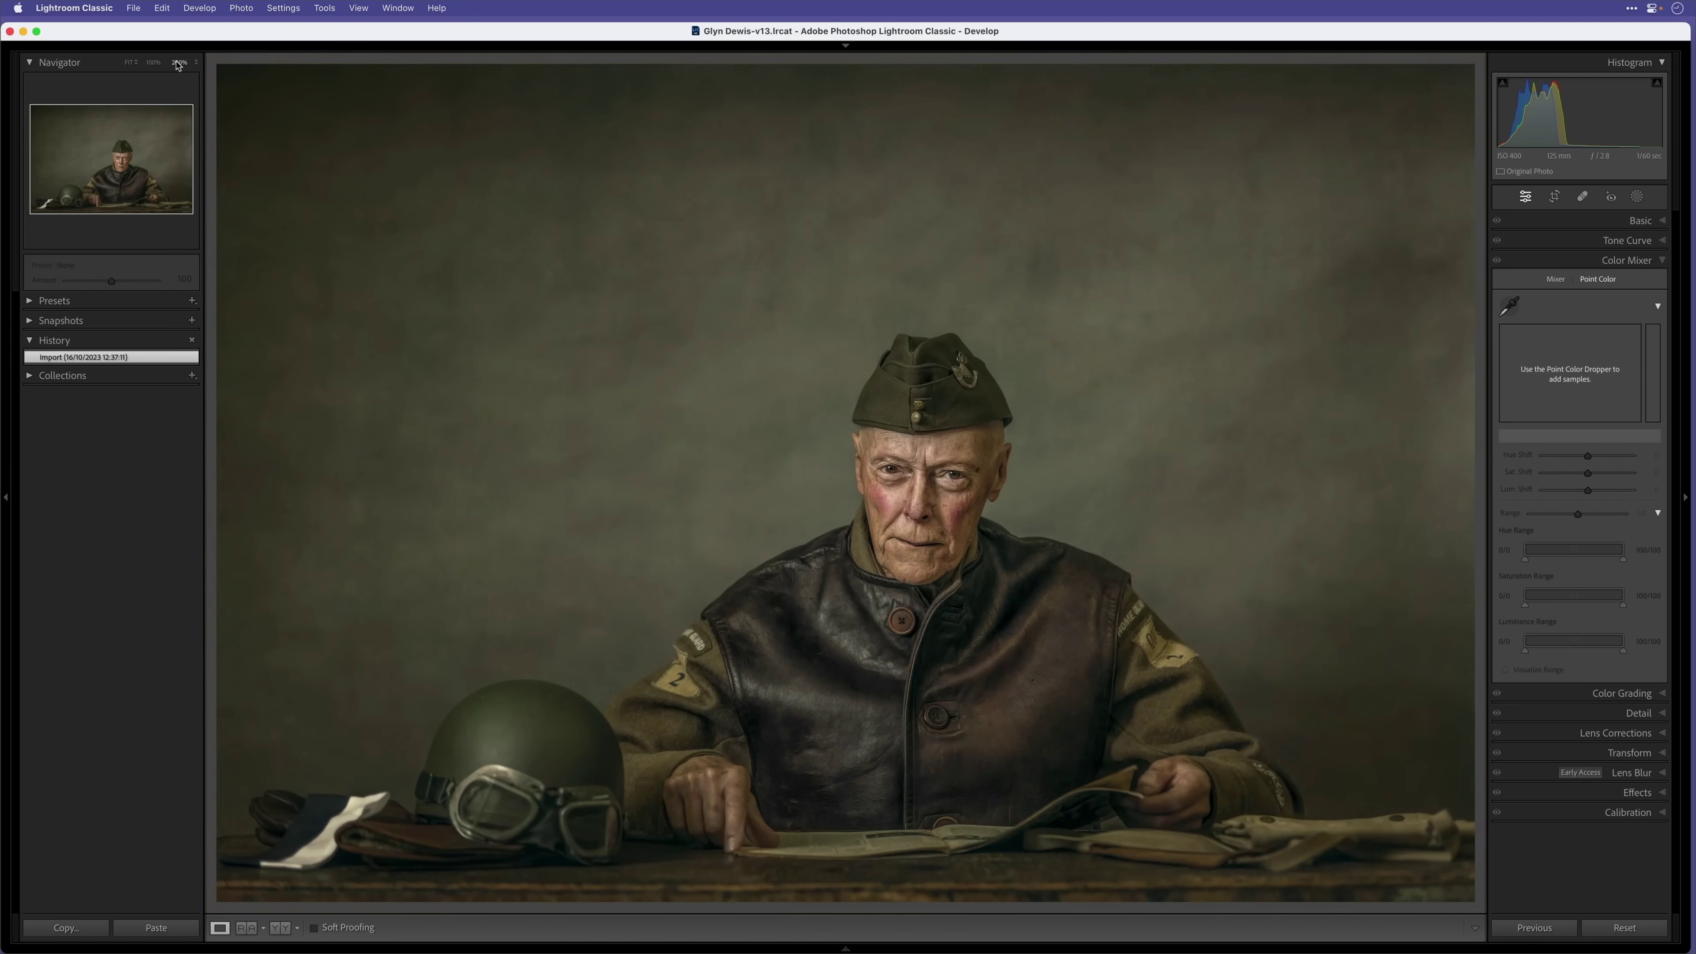
- Sample the red patch on the man's left-hand cheek in the portrait as a Point Color, viewing the face at 200%
left_click(178, 62)
left_click_drag(935, 414, 965, 443)
left_click_drag(878, 413, 1072, 439)
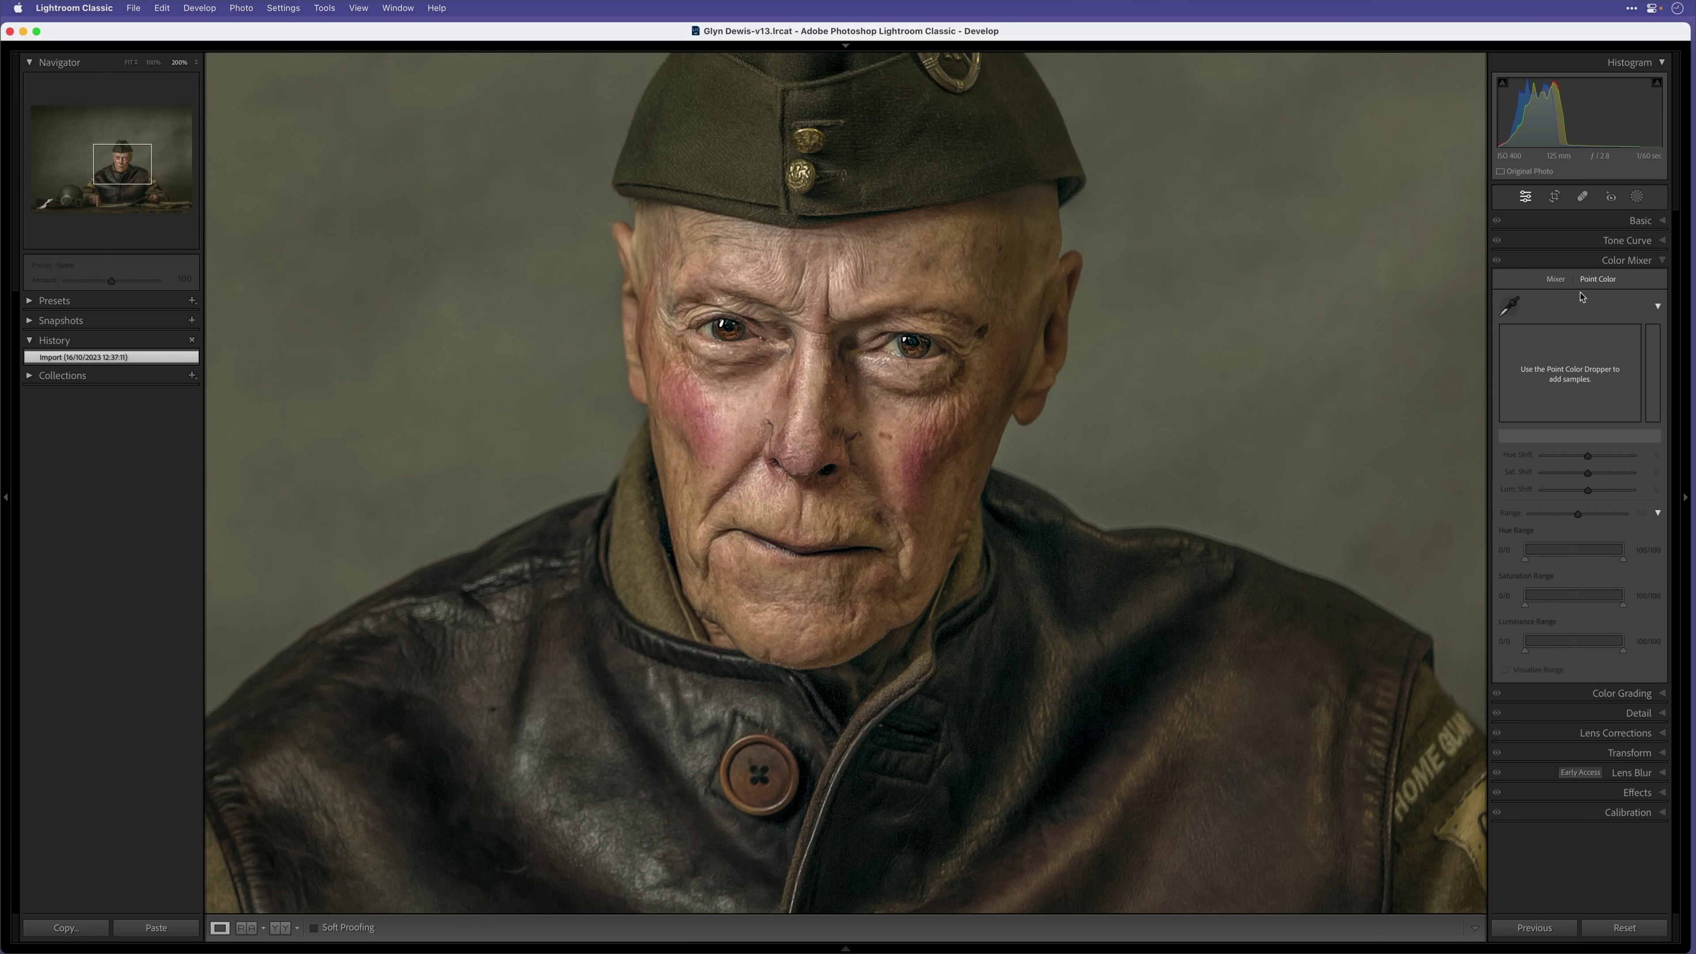
left_click(1509, 305)
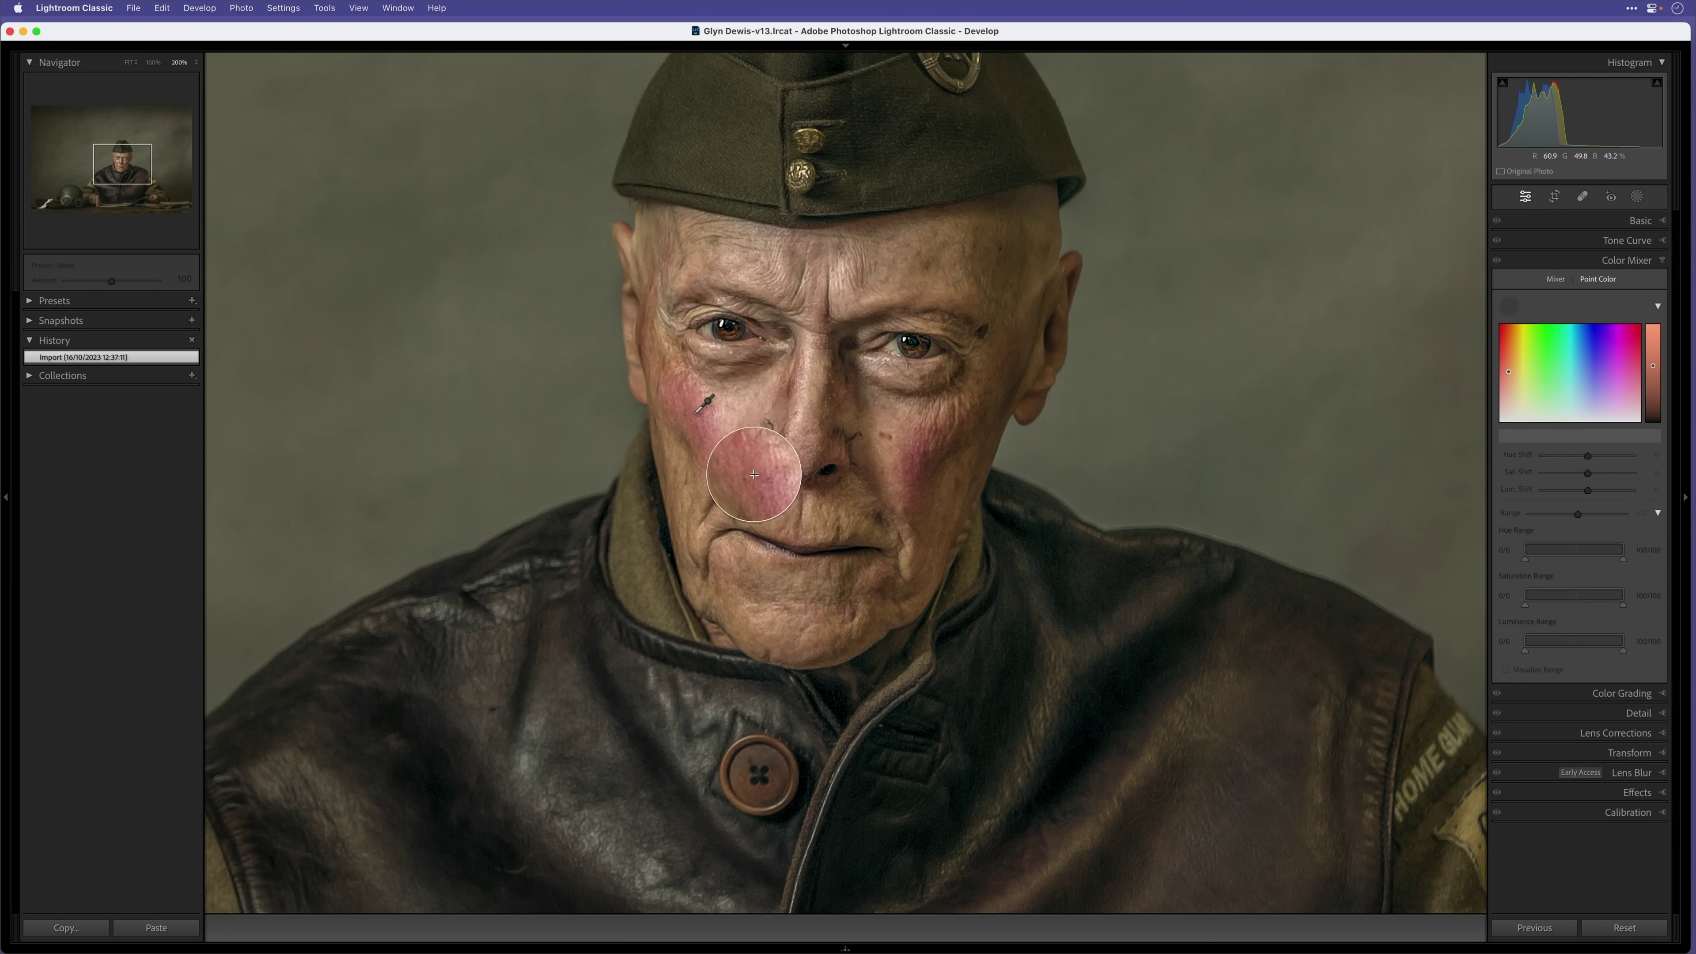
left_click(754, 475)
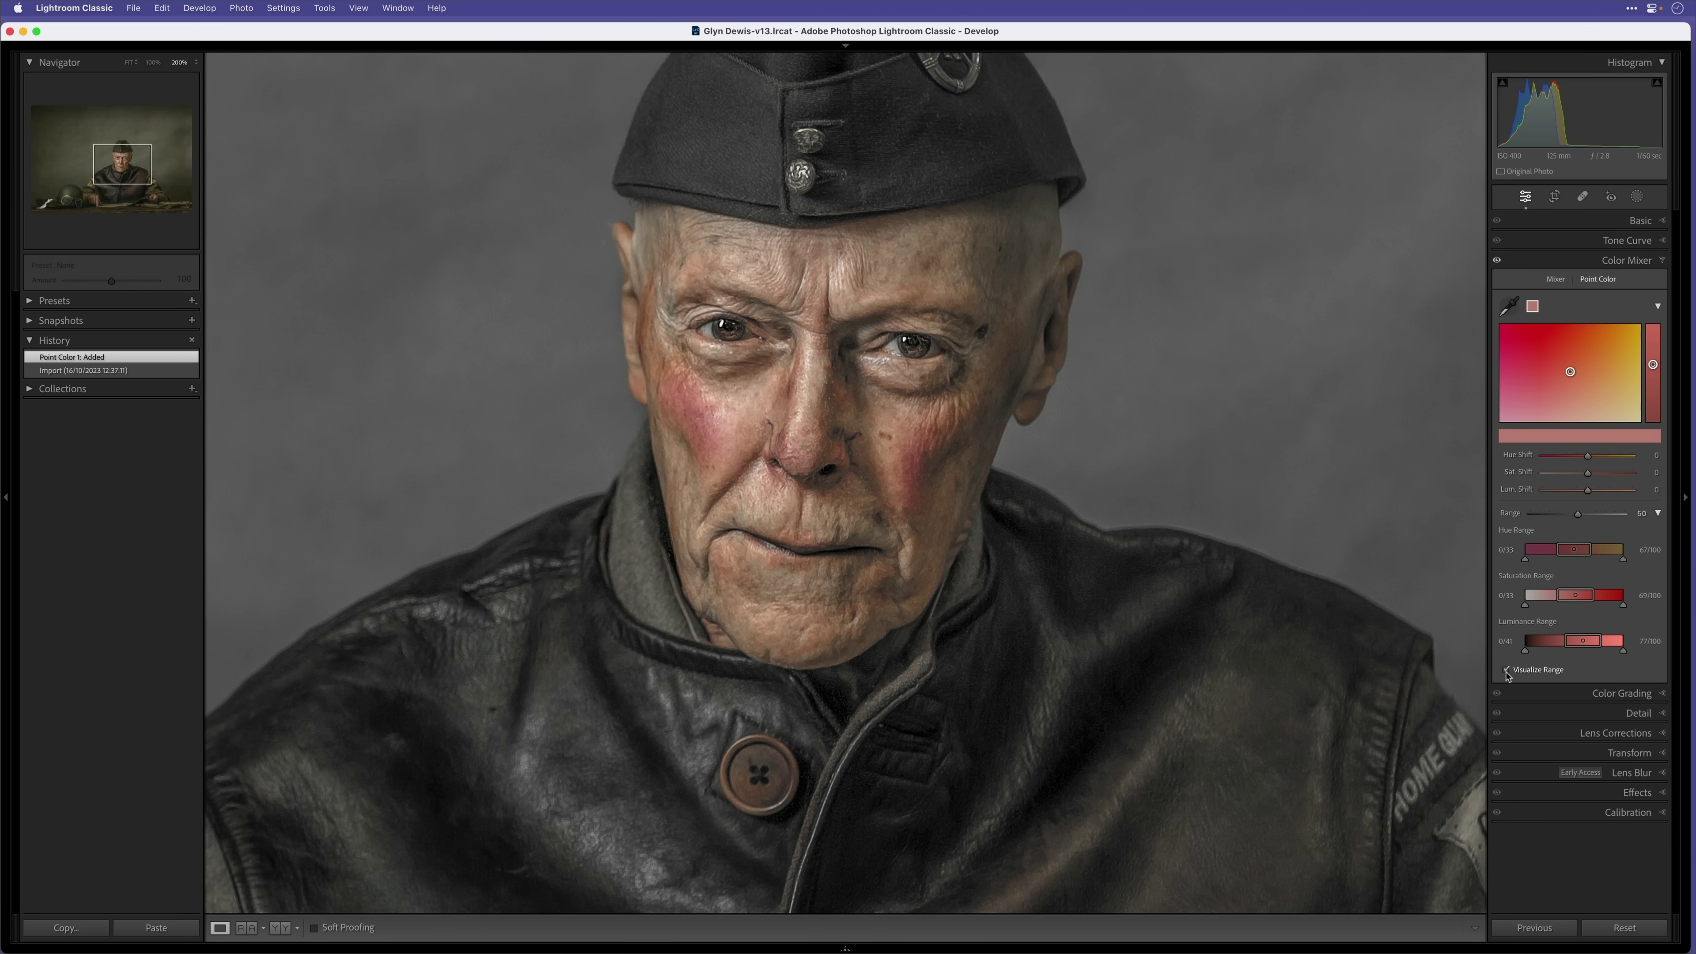
- Restrict the sampled cheek red to Range 0 and a Hue Range of about 34–65, and set its Hue Shift to 52
left_click_drag(1577, 513, 1590, 560)
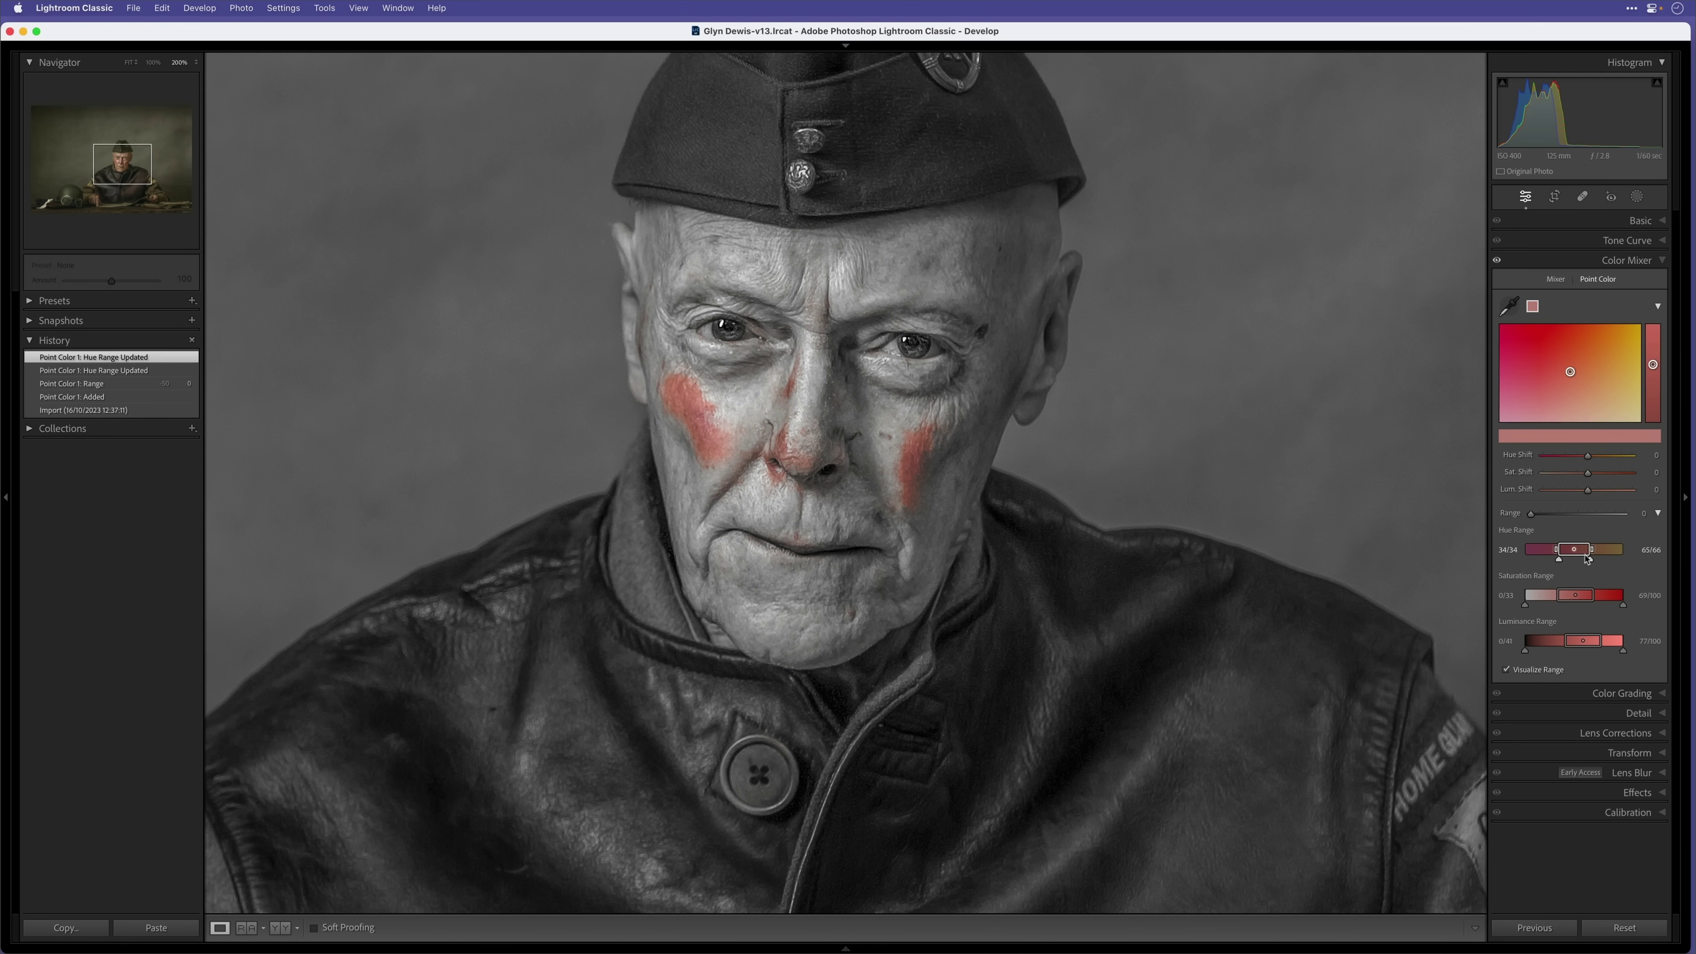
left_click(1506, 670)
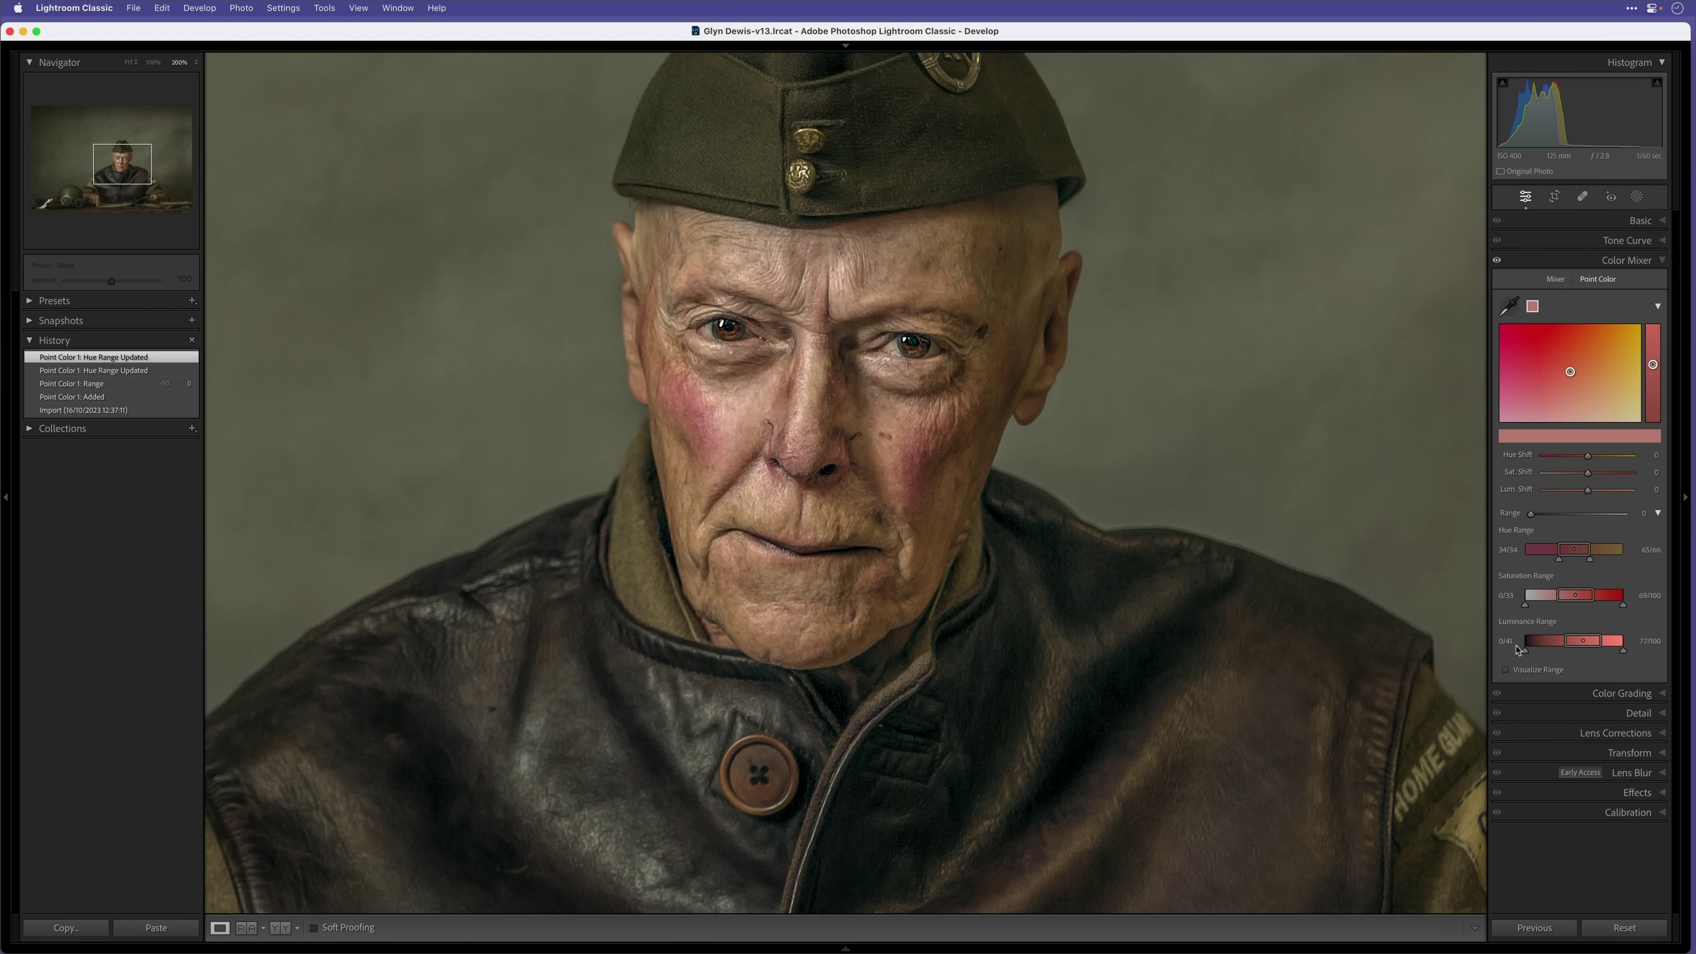
left_click_drag(1588, 460, 1610, 458)
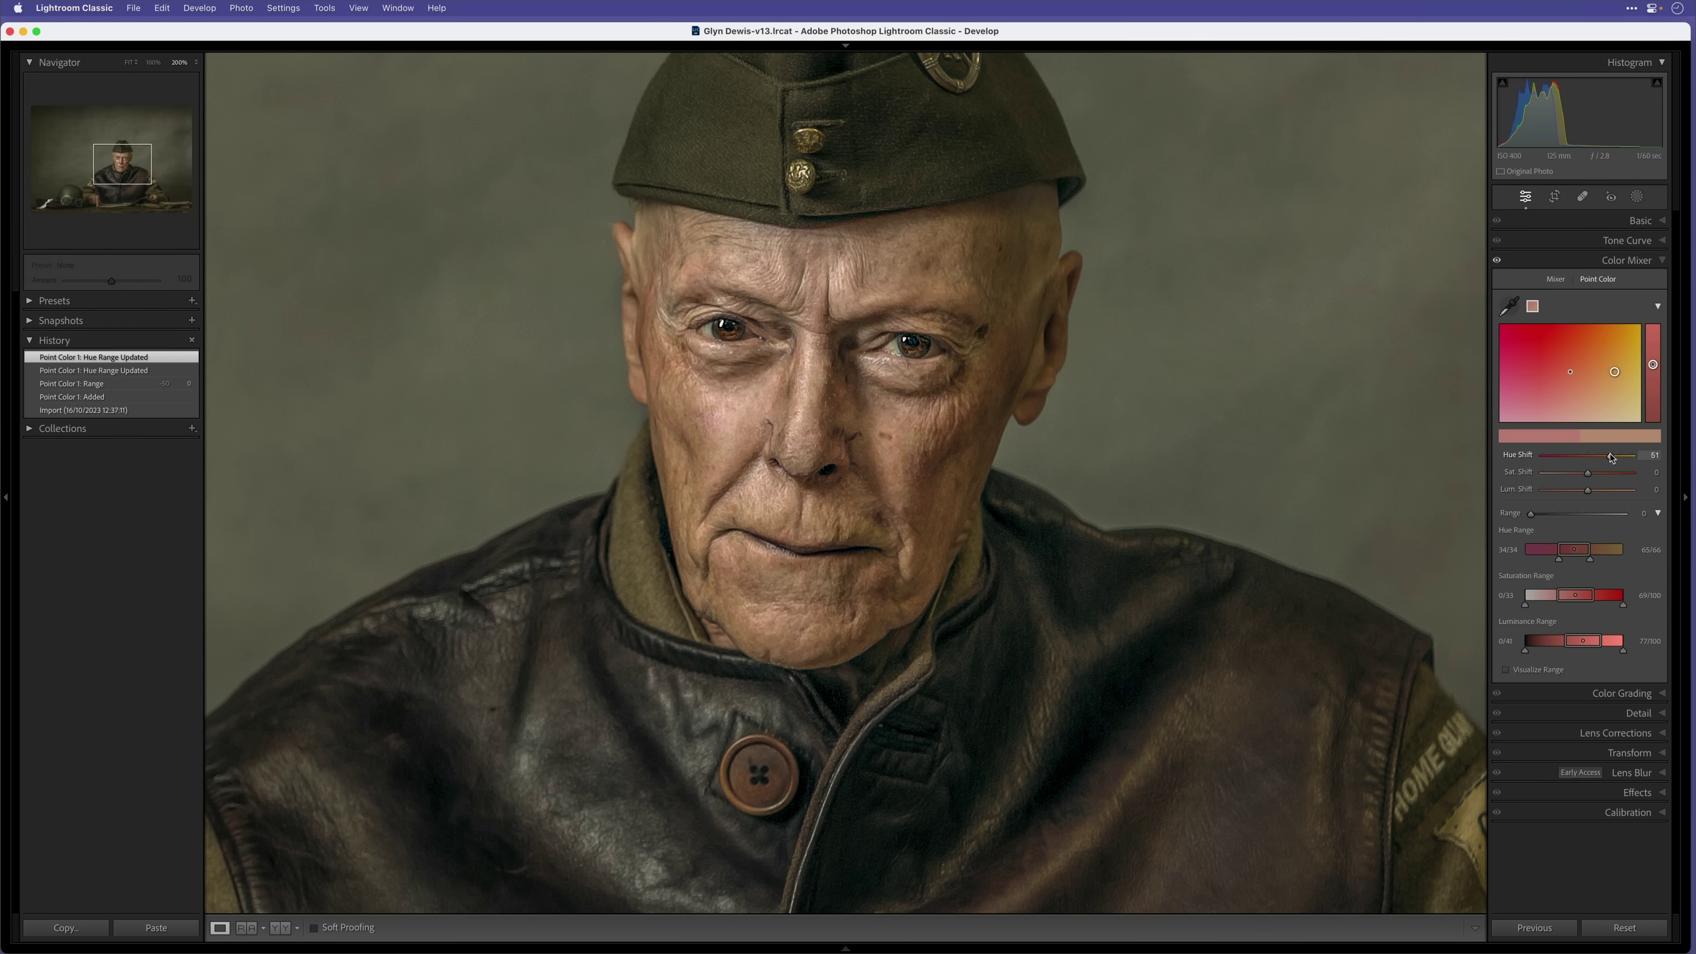
left_click_drag(1612, 458, 1612, 457)
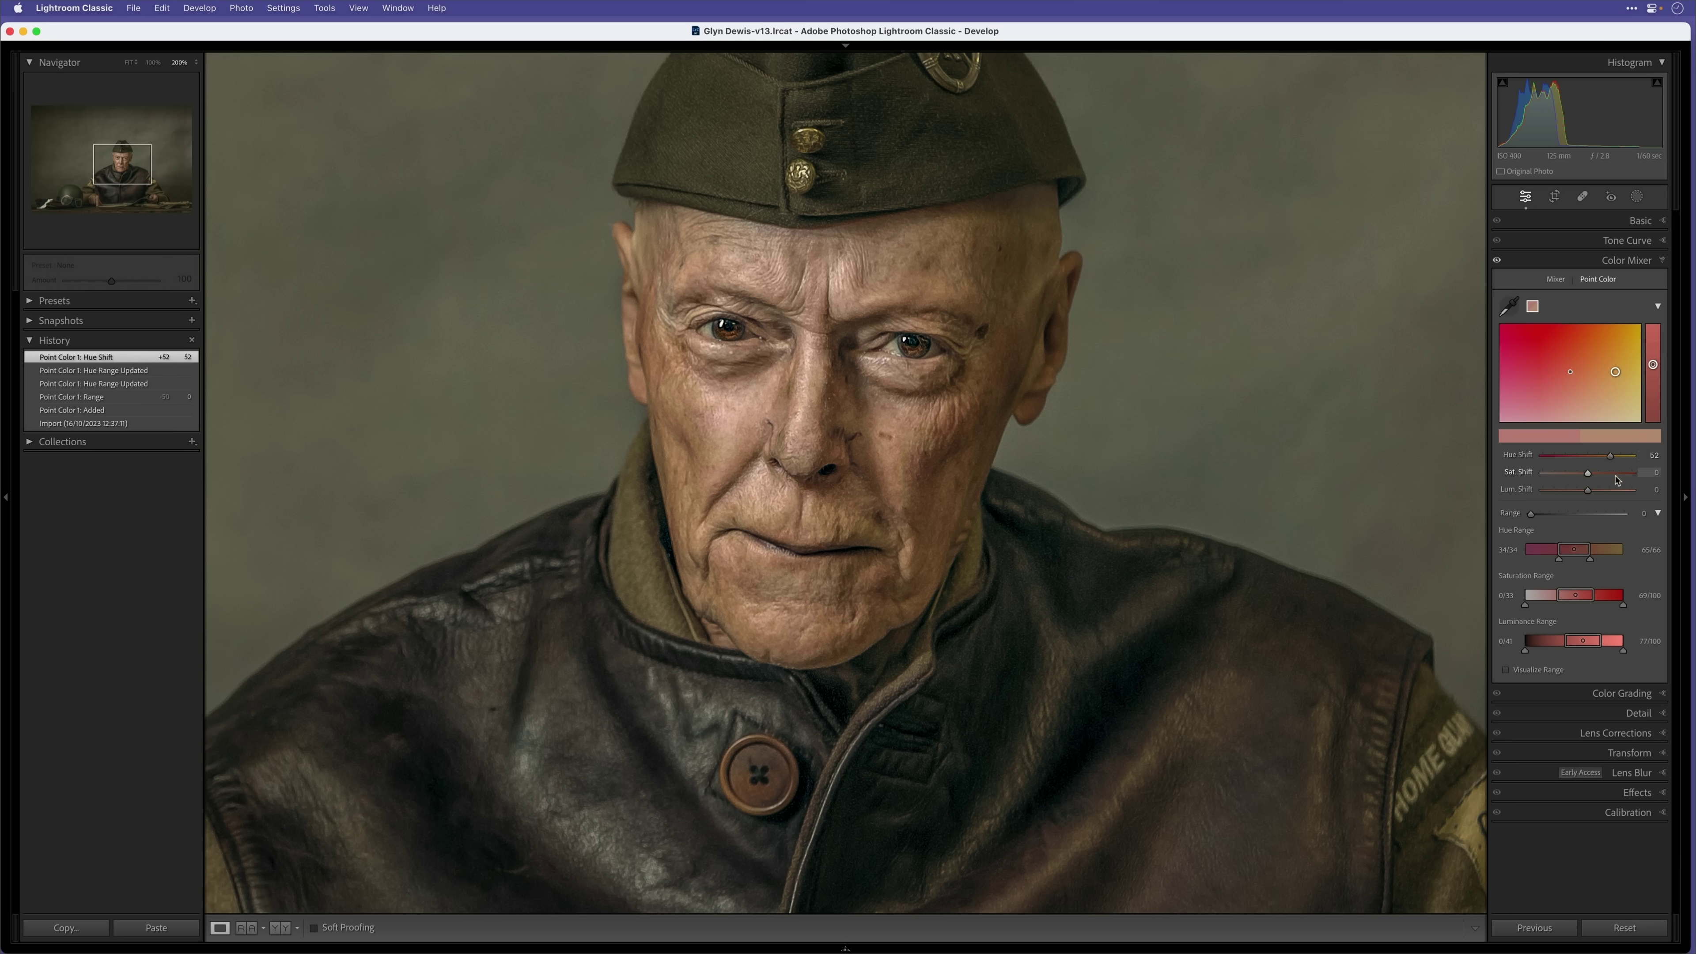
- Compare the portrait's cheeks with the Color Mixer adjustments turned off and on
left_click(1496, 261)
left_click(1496, 261)
left_click(1496, 261)
left_click(1496, 261)
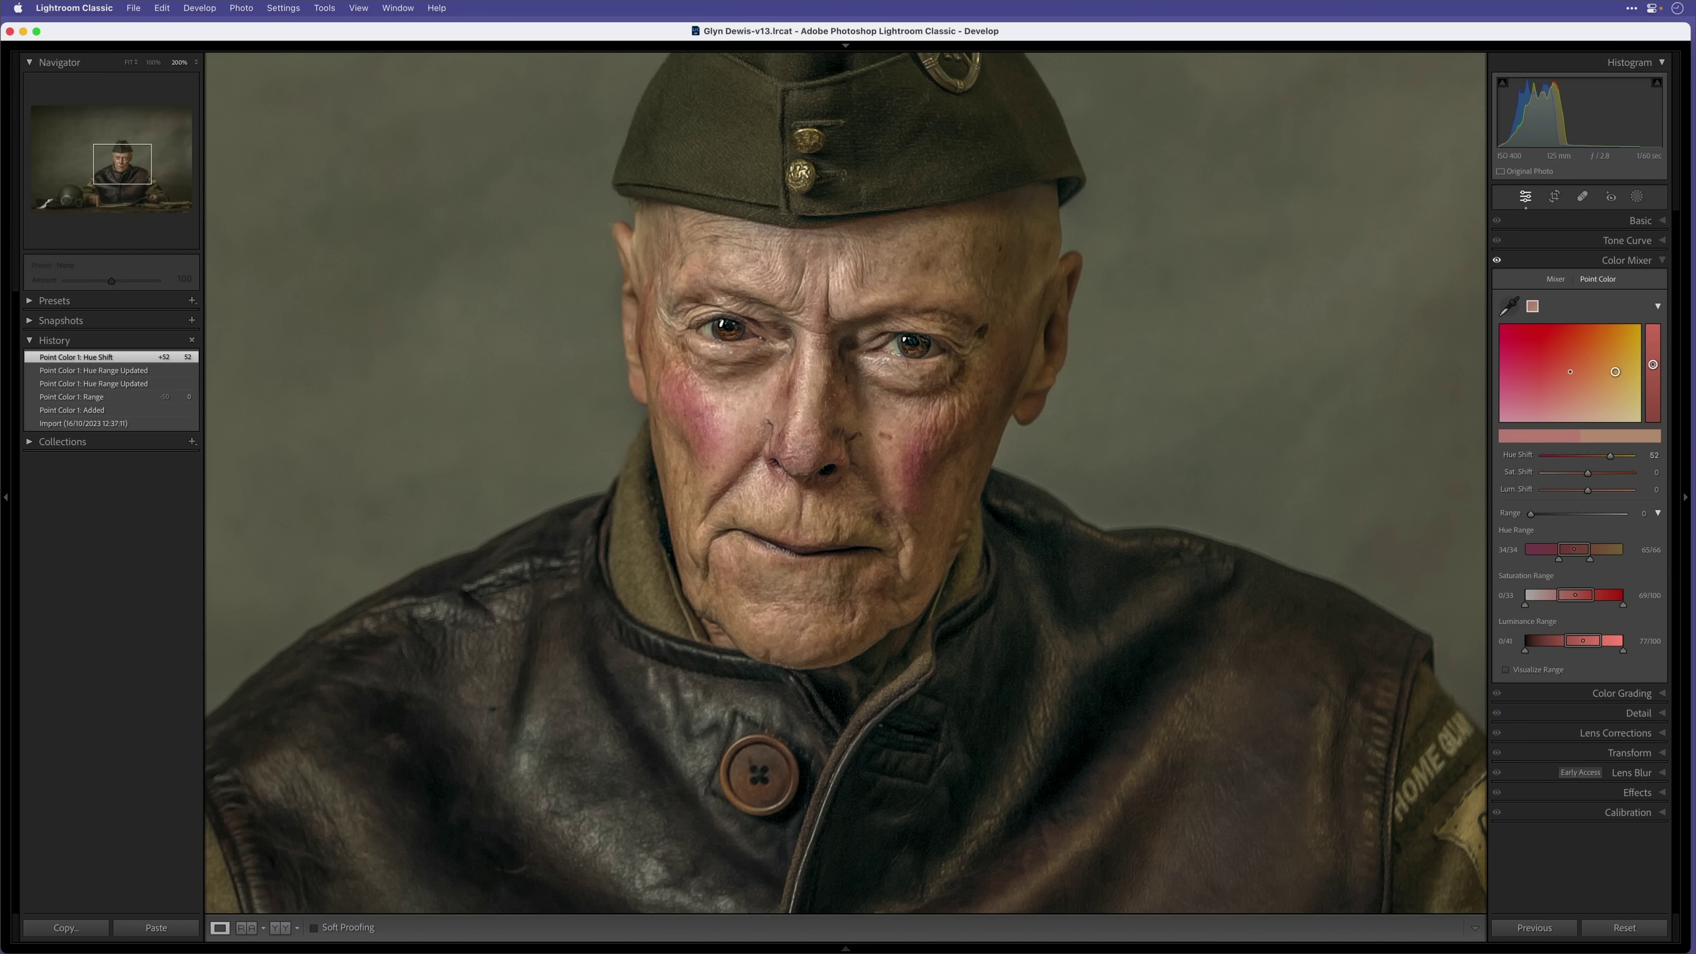
left_click(1496, 260)
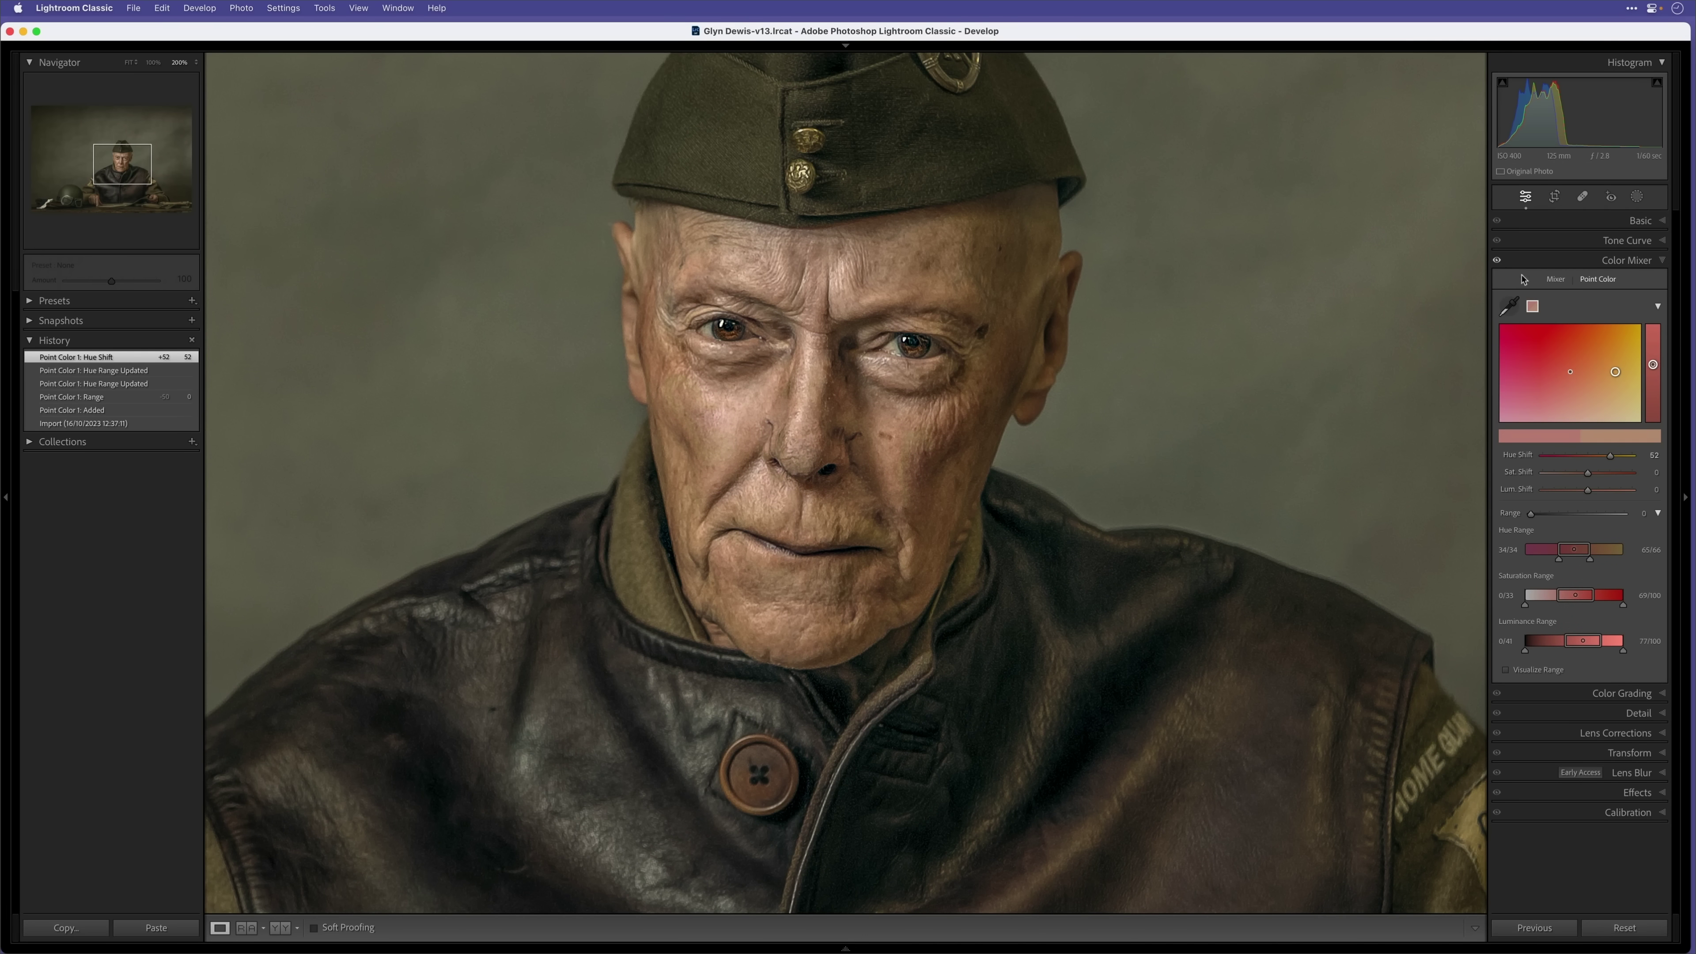
- Reset all Point Color adjustments on the portrait
key("alt")
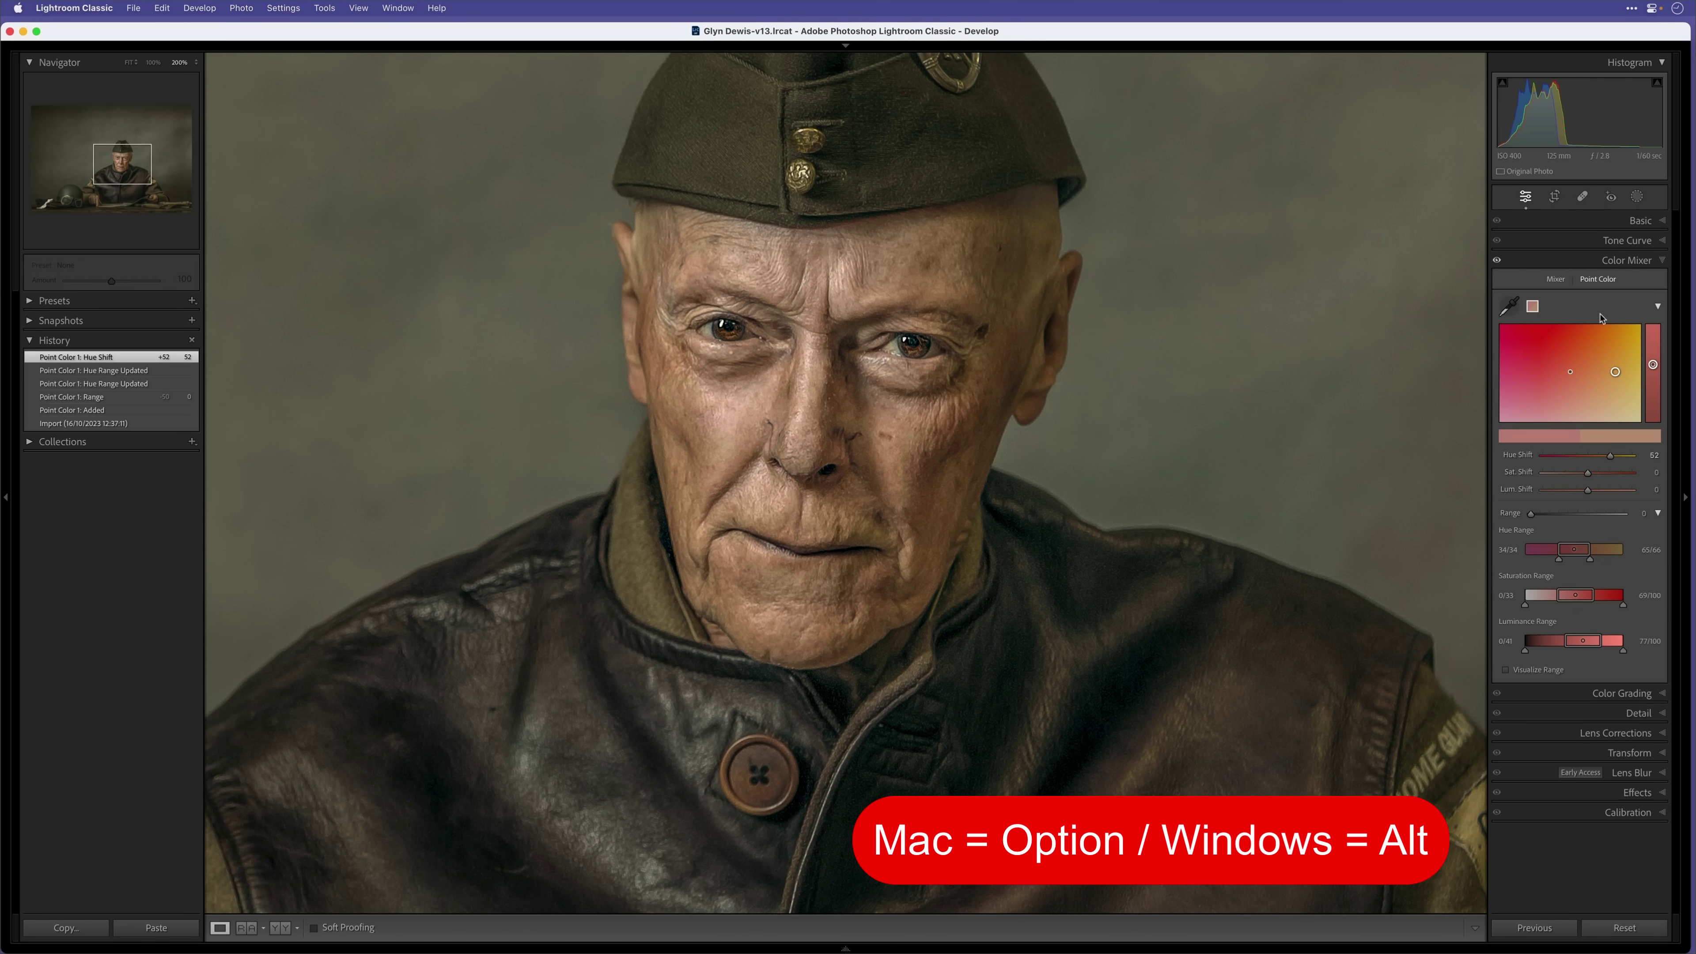
key("alt")
left_click(1596, 283, "alt")
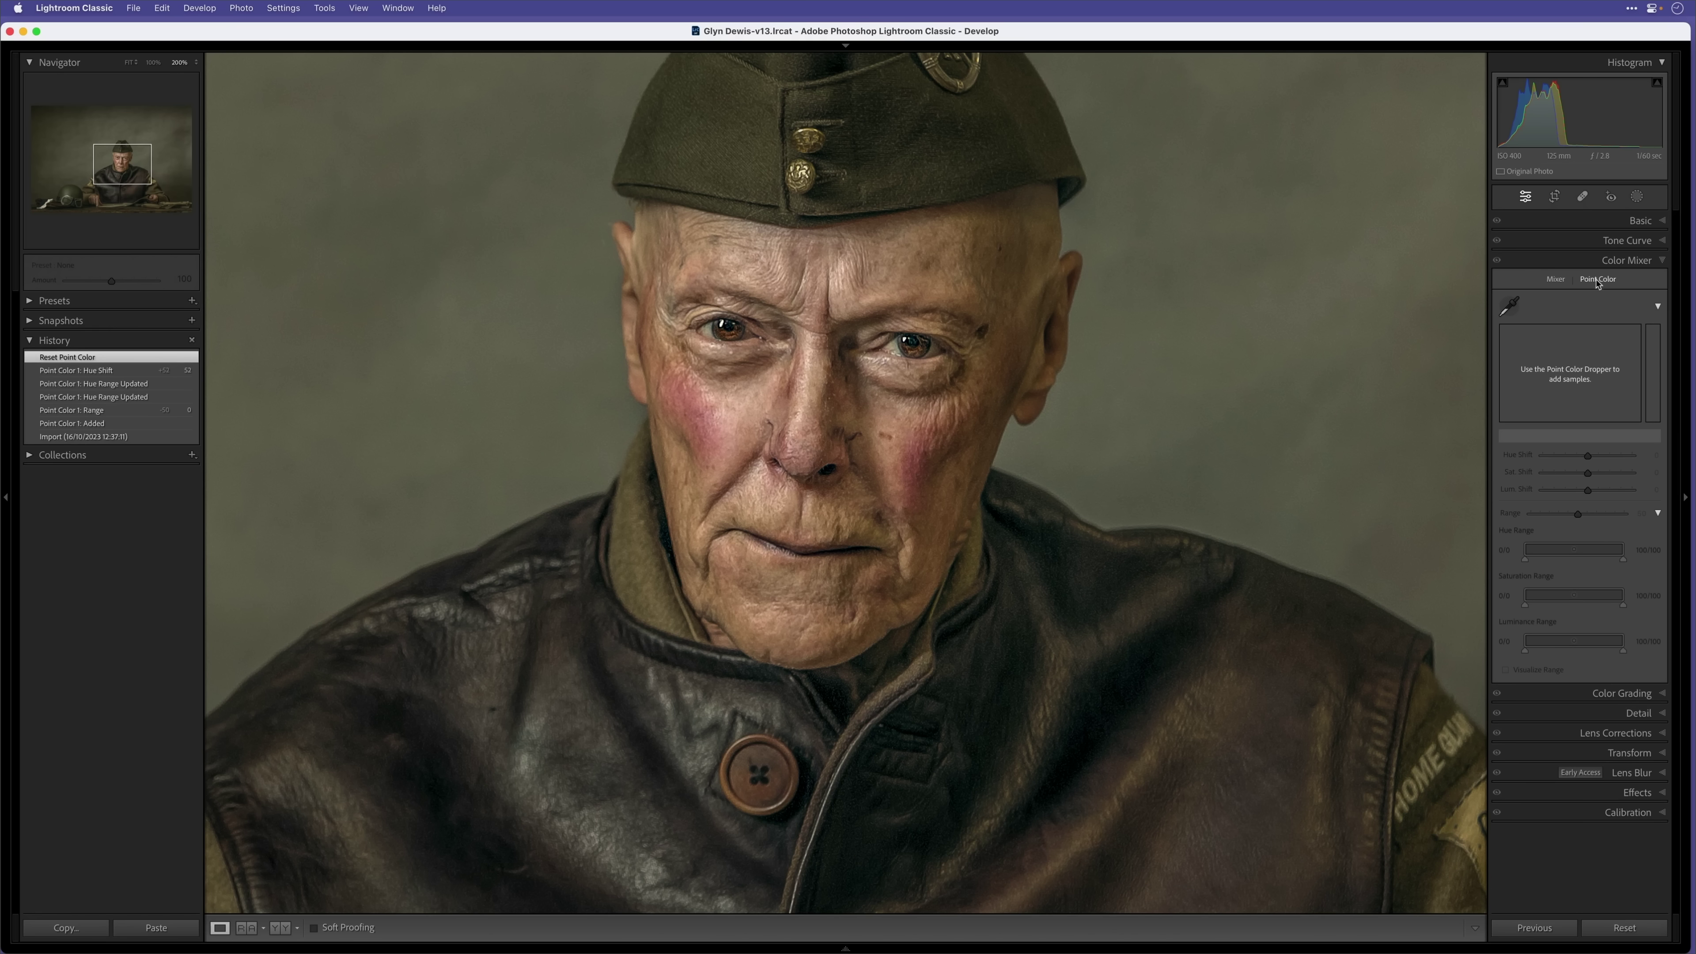
- Create a brush mask and paint it over the left half of the man's face, covering the red cheek
left_click(1637, 199)
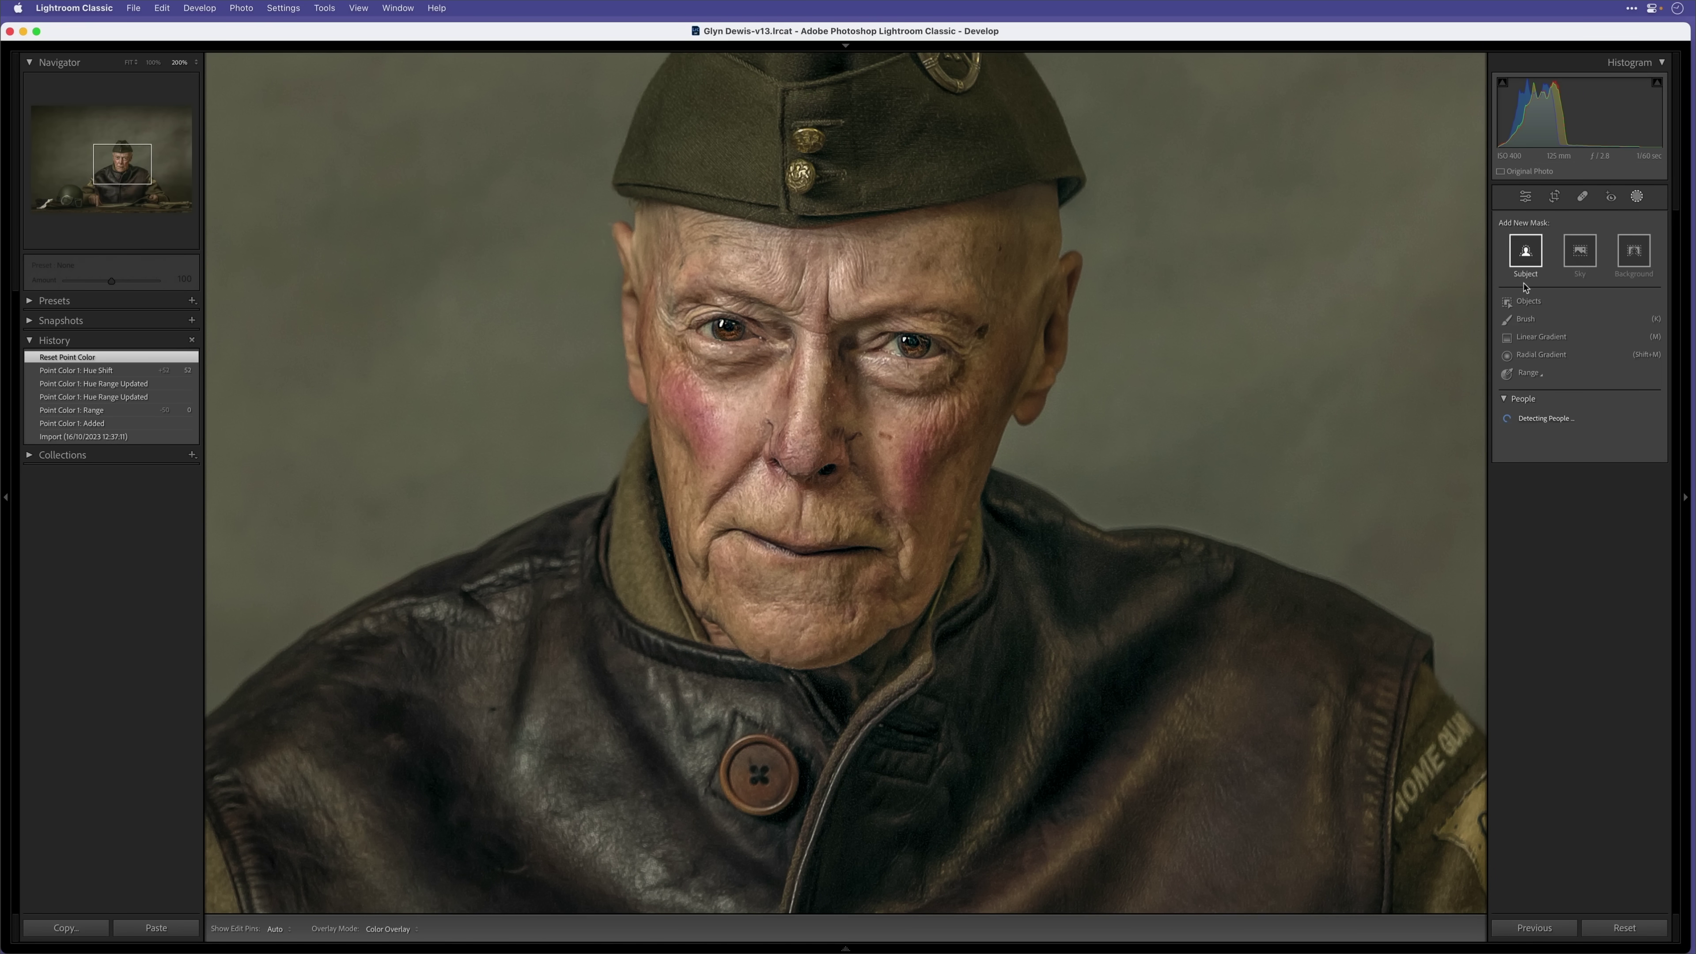
left_click(1522, 321)
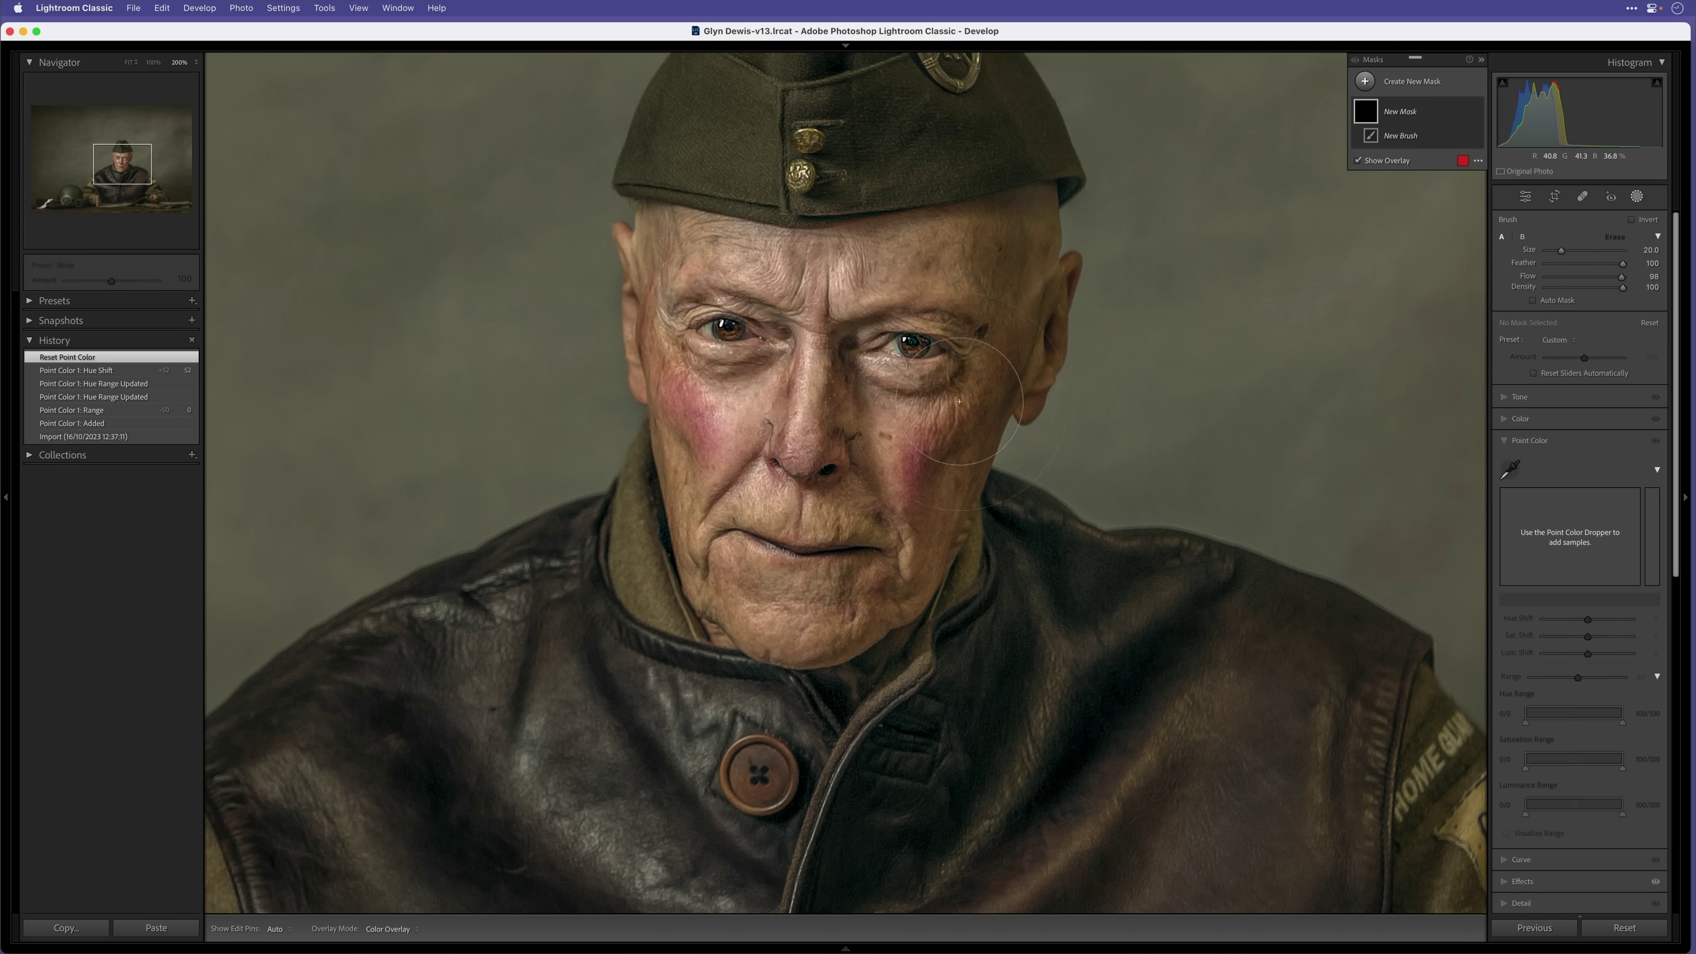
mouse_move(723, 395)
left_mouse_down()
mouse_move(701, 507)
mouse_move(694, 314)
mouse_move(741, 260)
mouse_move(712, 622)
mouse_move(667, 601)
mouse_move(712, 220)
left_mouse_up()
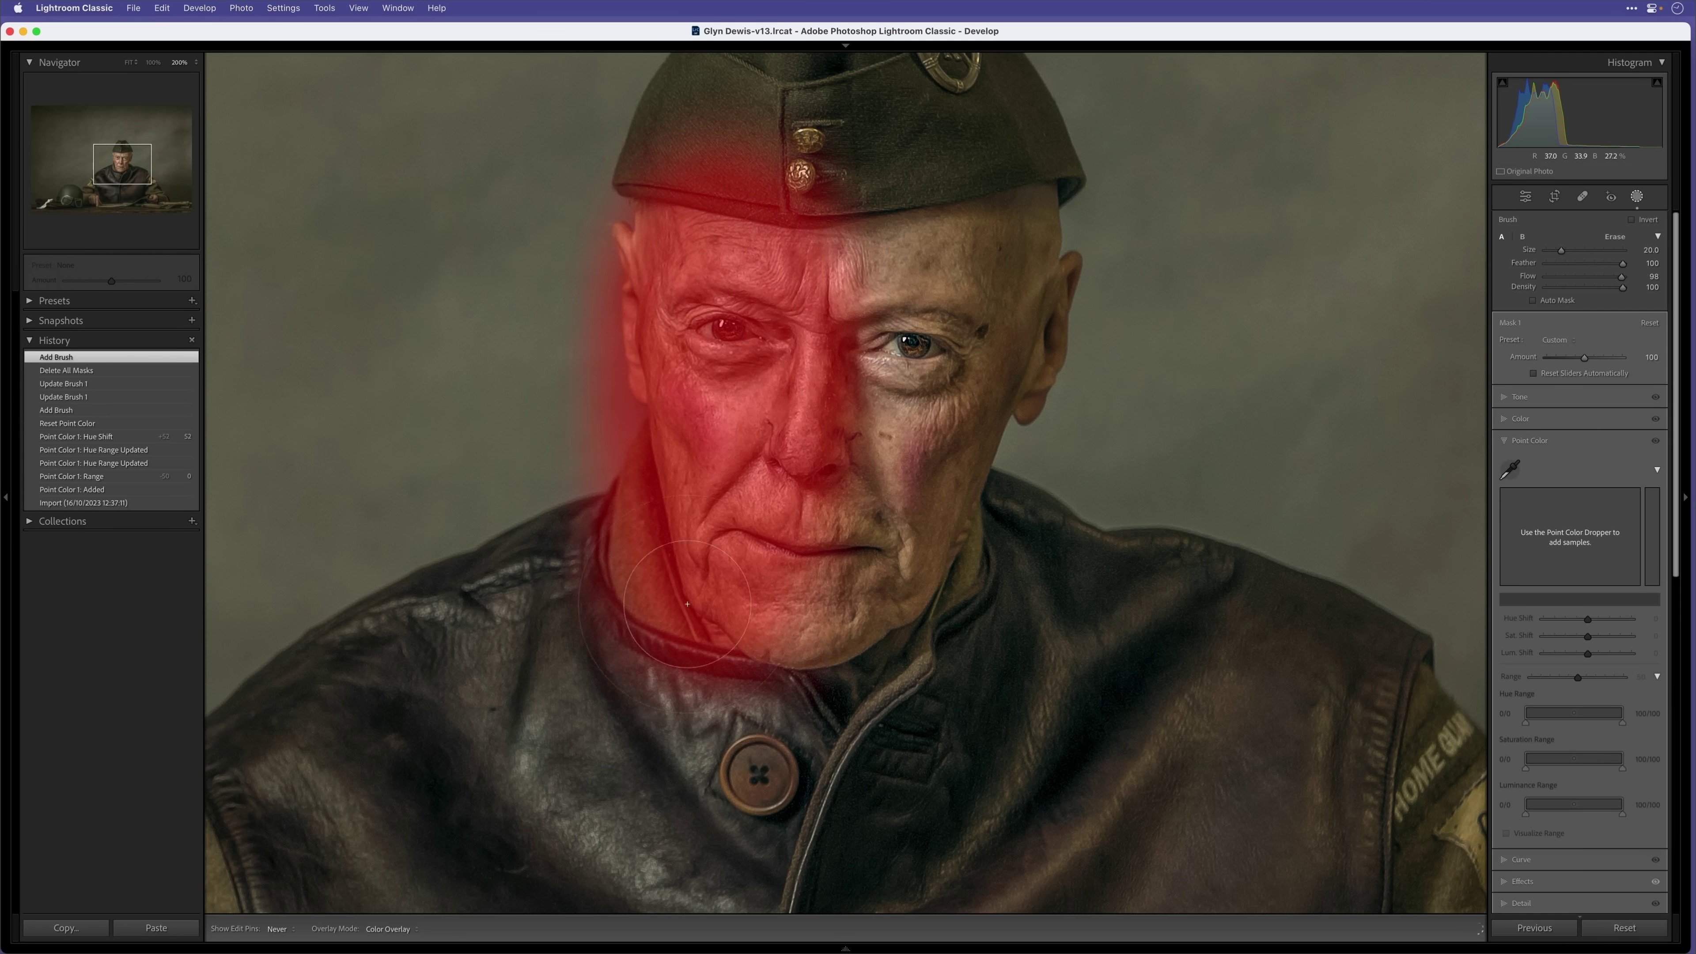
mouse_move(696, 410)
left_mouse_down()
mouse_move(654, 427)
mouse_move(674, 434)
mouse_move(668, 534)
left_mouse_up()
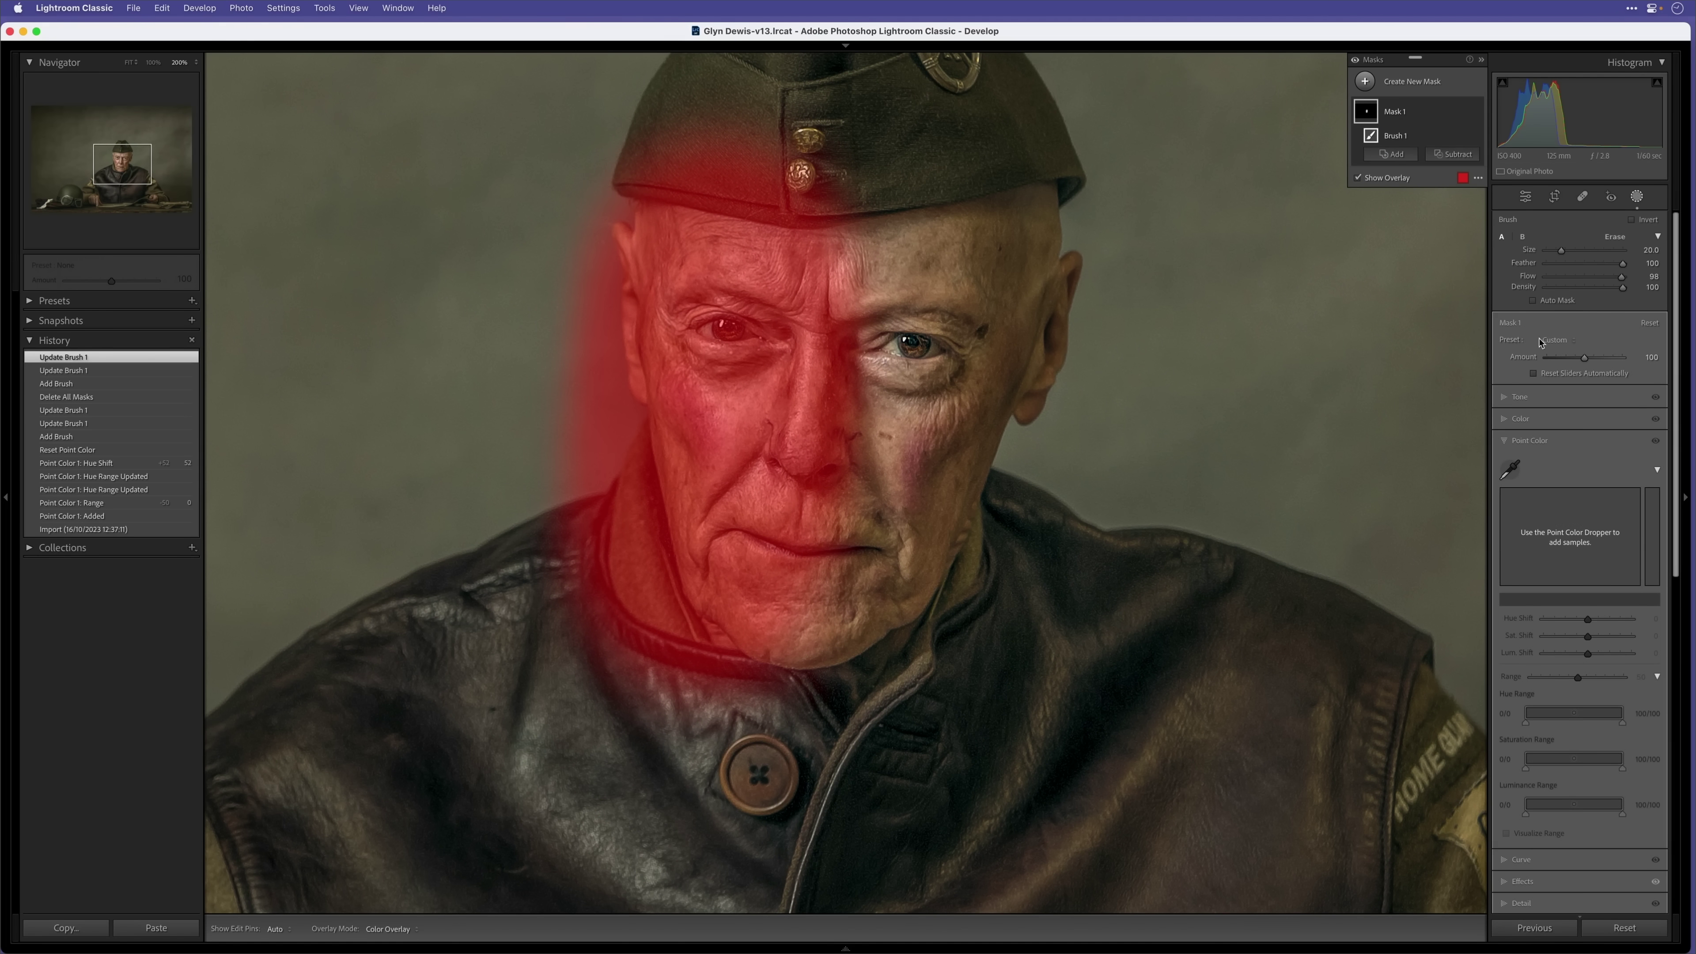
- Sample the masked cheek's red as the mask's Point Color, reduce its Range to 0 and narrow its Hue Range around the red
left_click(1508, 468)
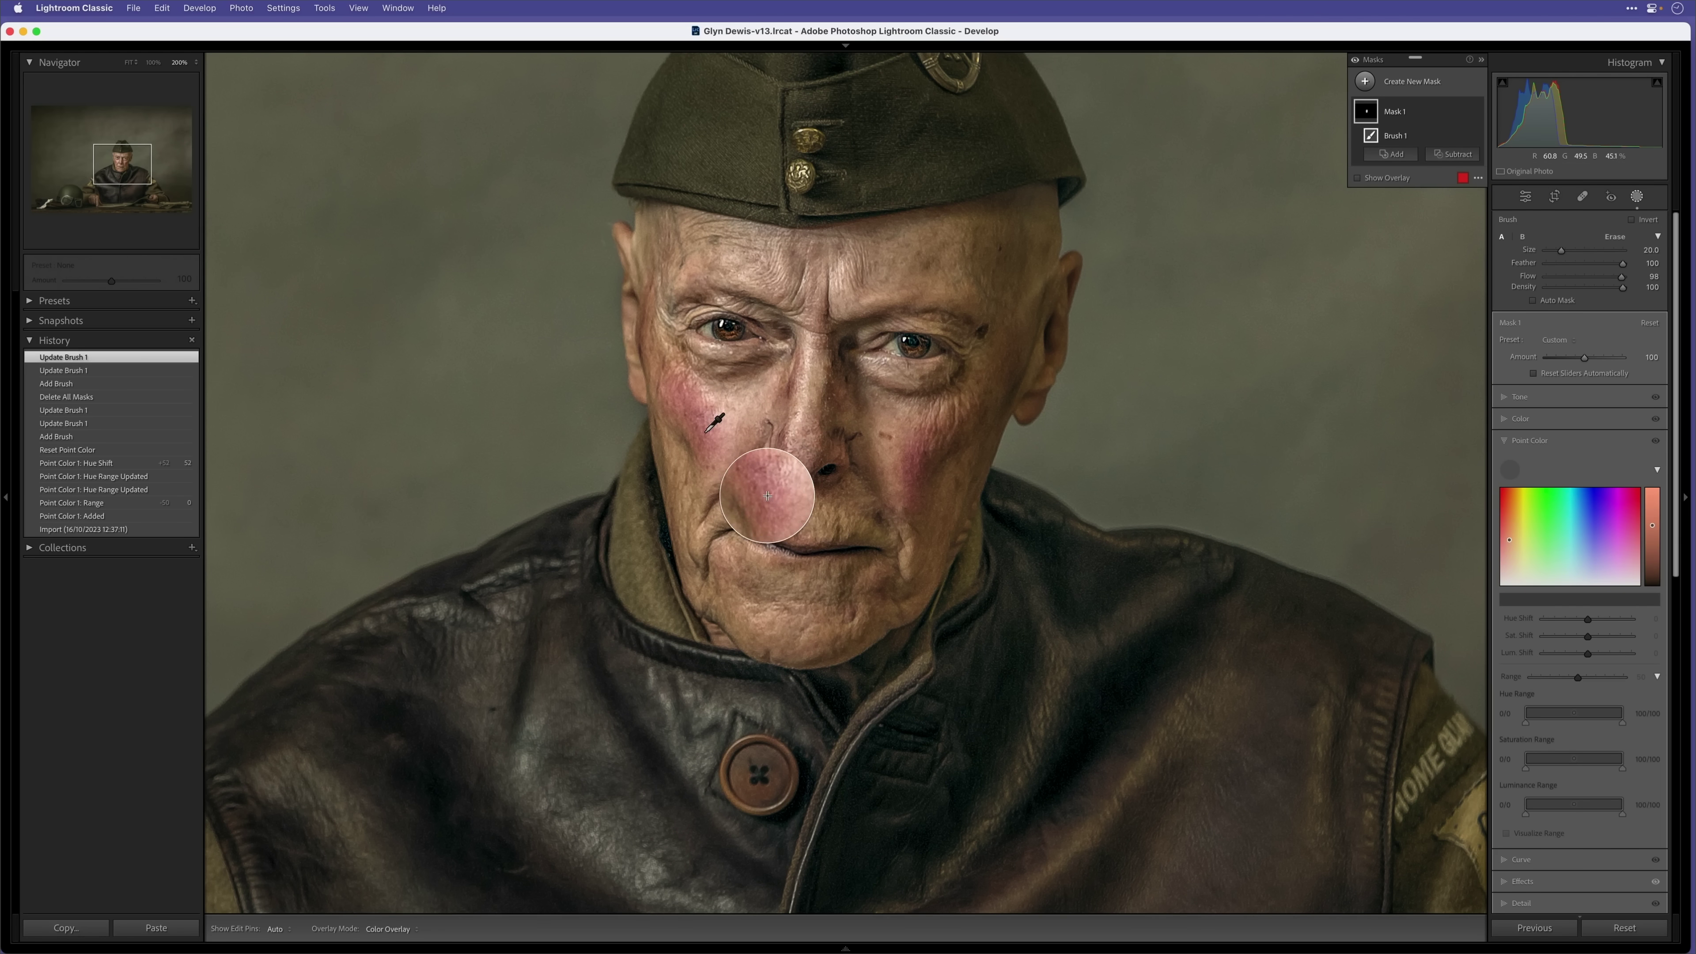
left_click(704, 417)
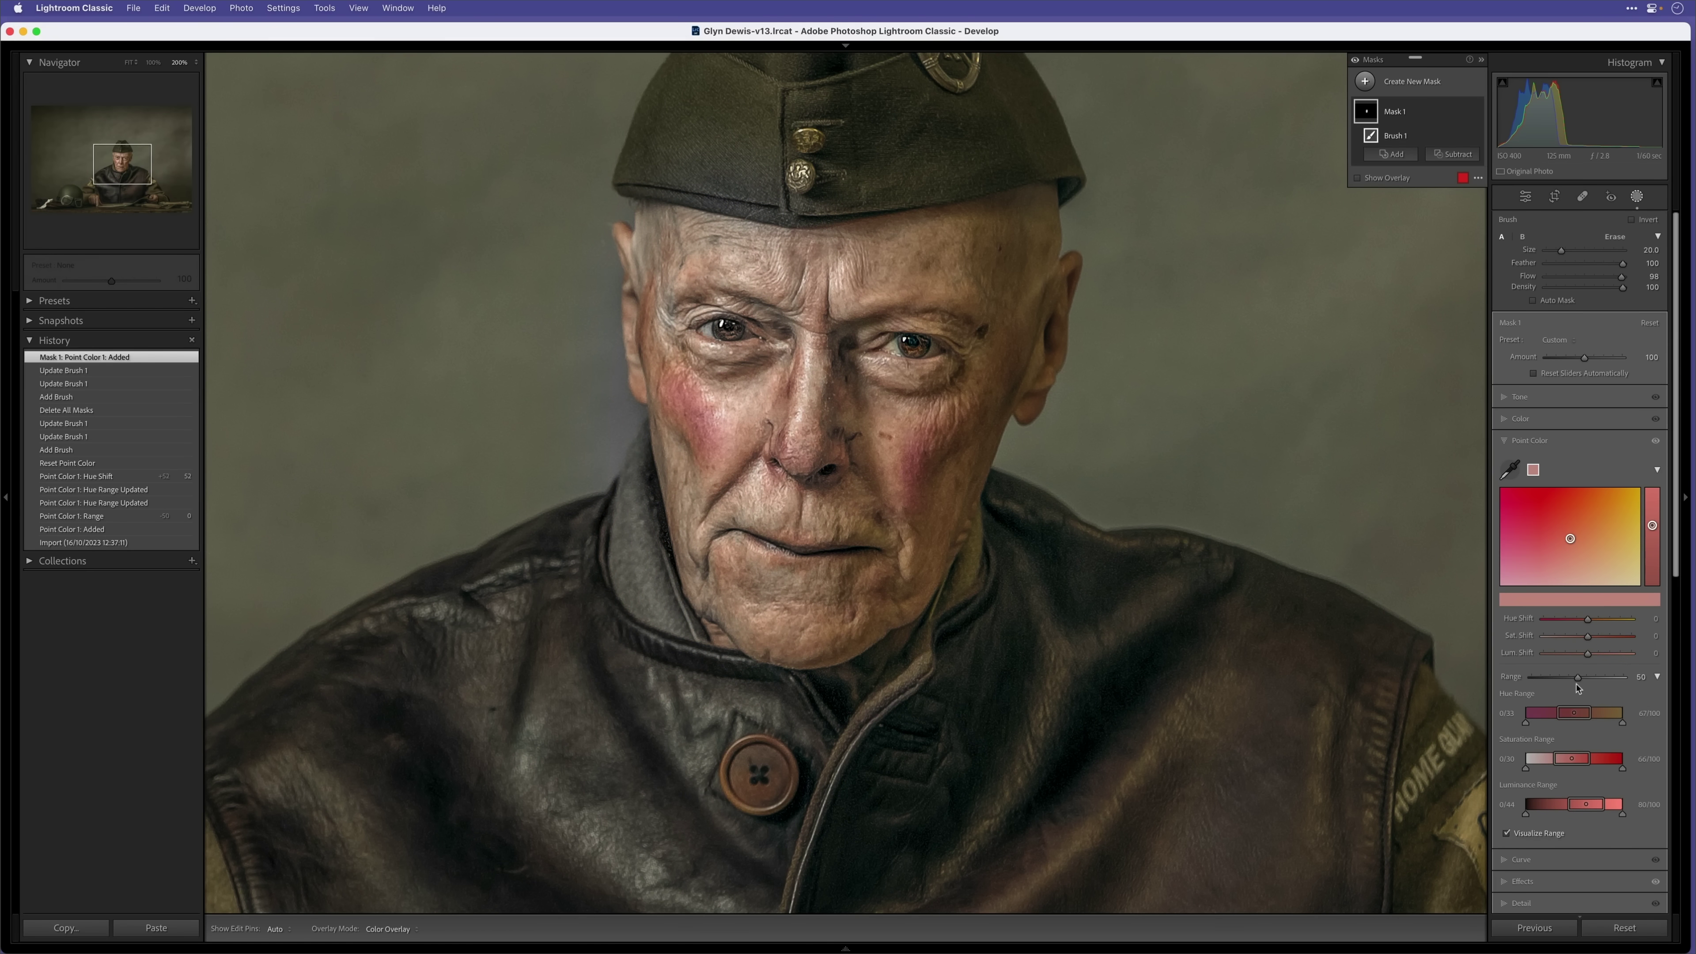
left_click_drag(1572, 678, 1592, 716)
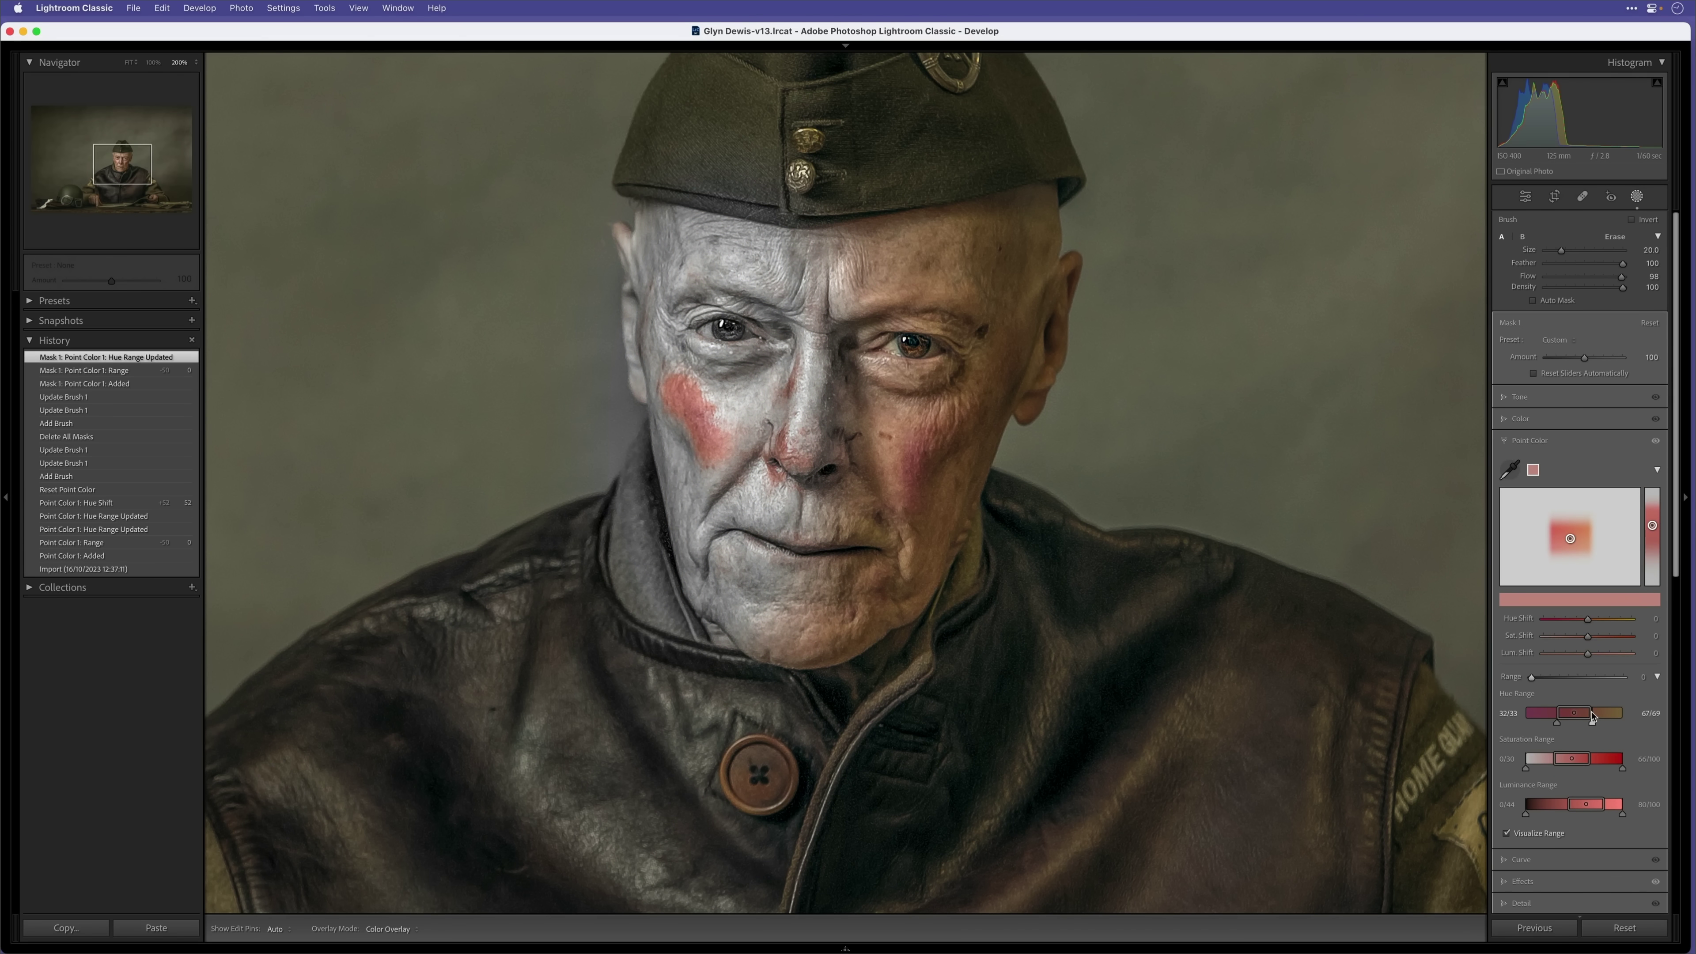
left_click_drag(1593, 716, 1558, 725)
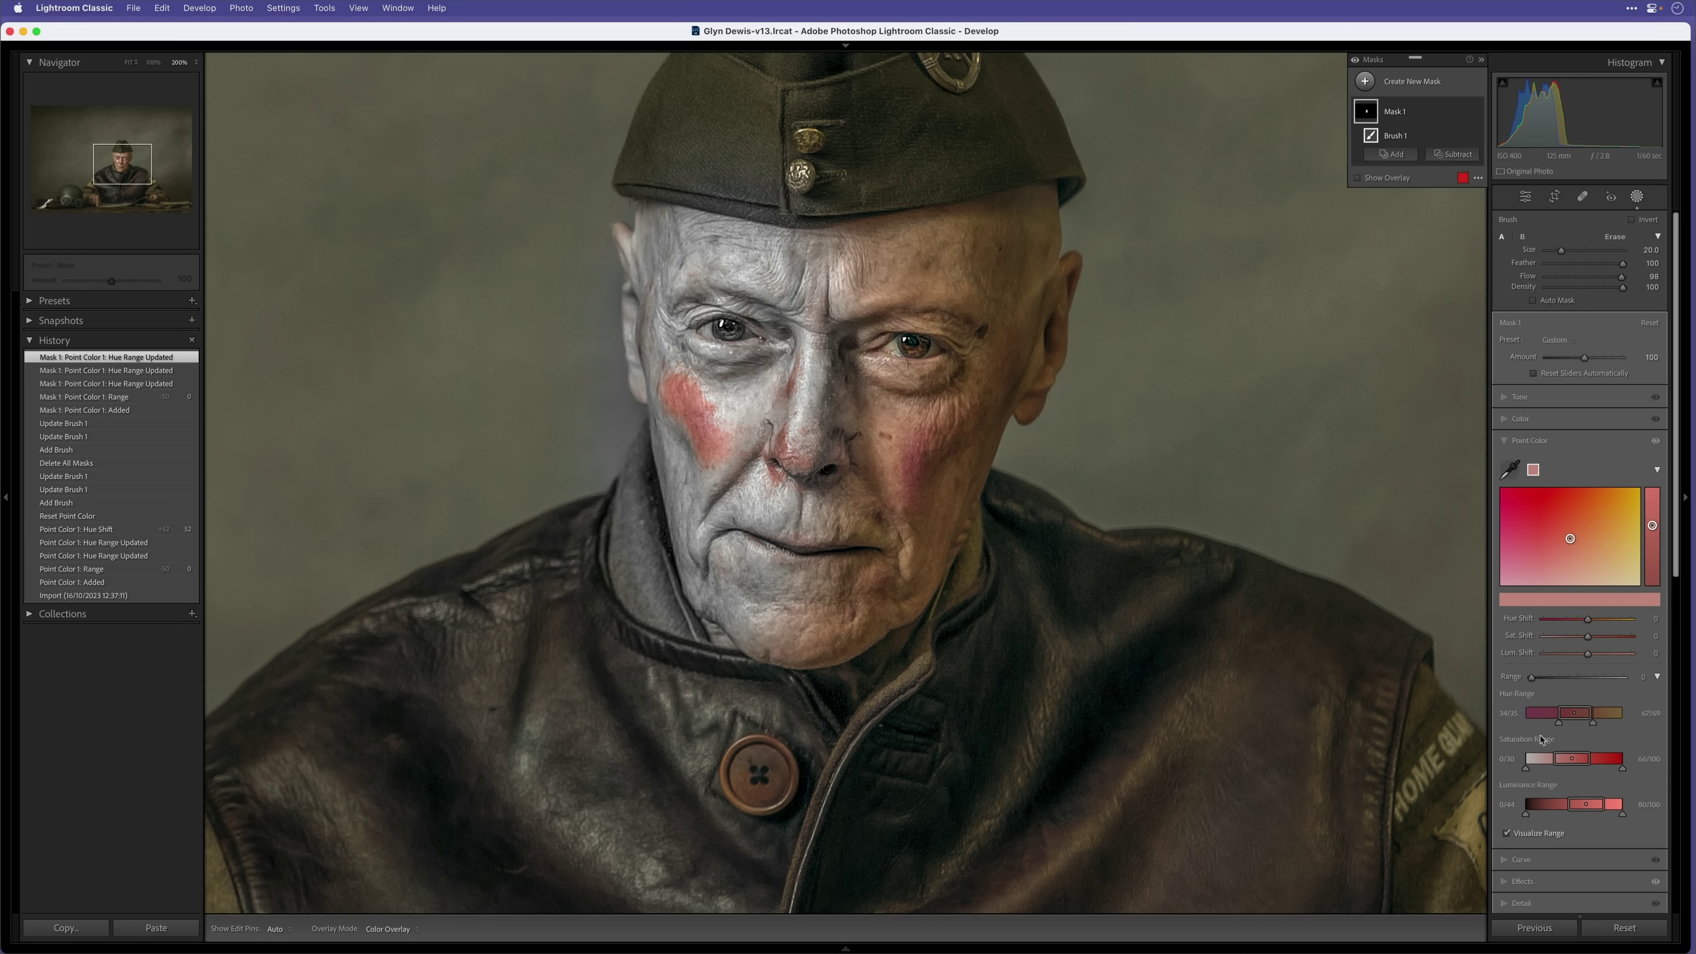
- Turn off the mask's range visualization and set the Hue Shift of its sampled red to 56
left_click(1507, 833)
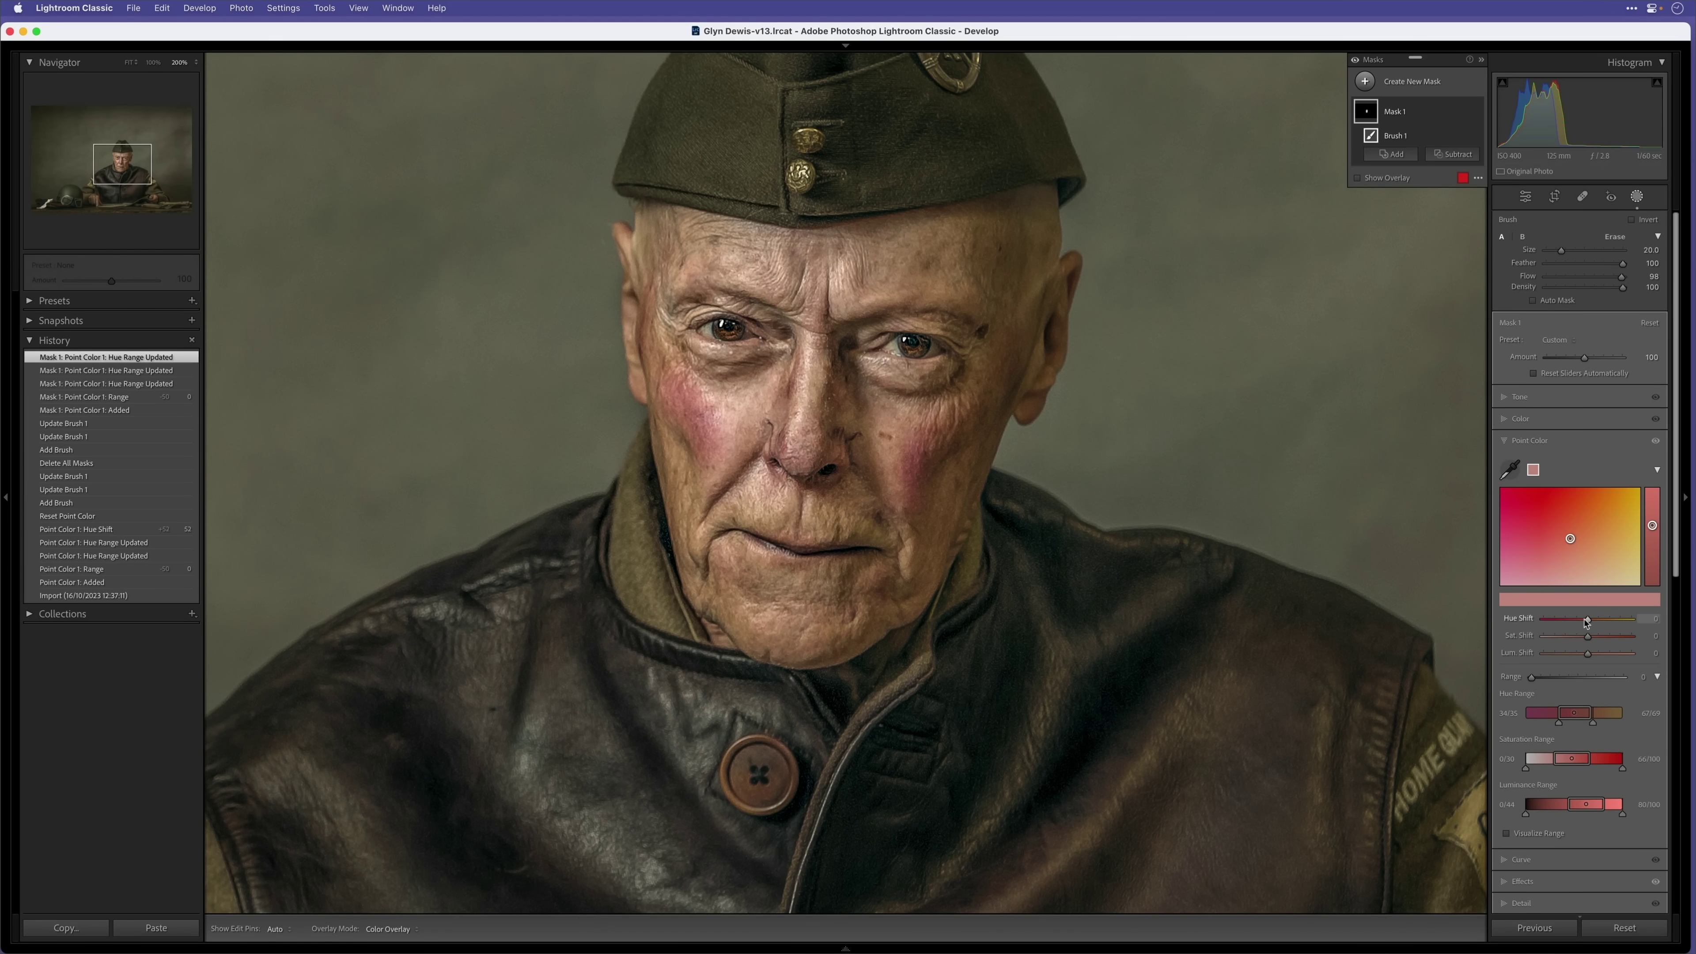
left_click_drag(1588, 621, 1612, 625)
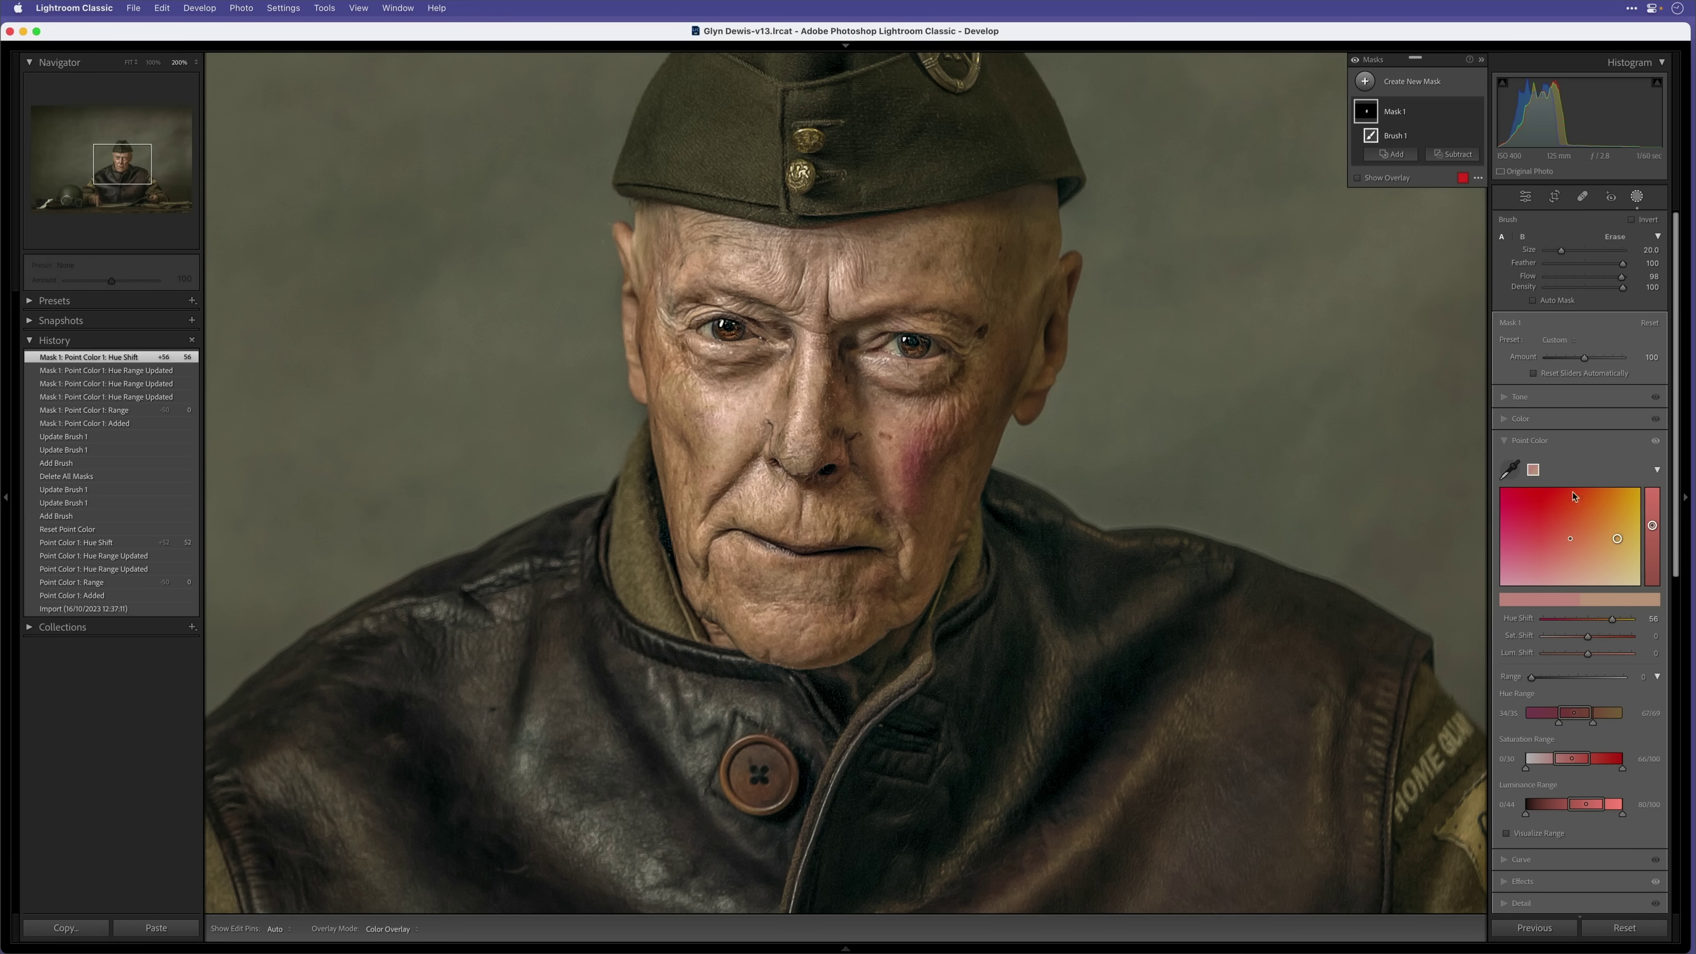